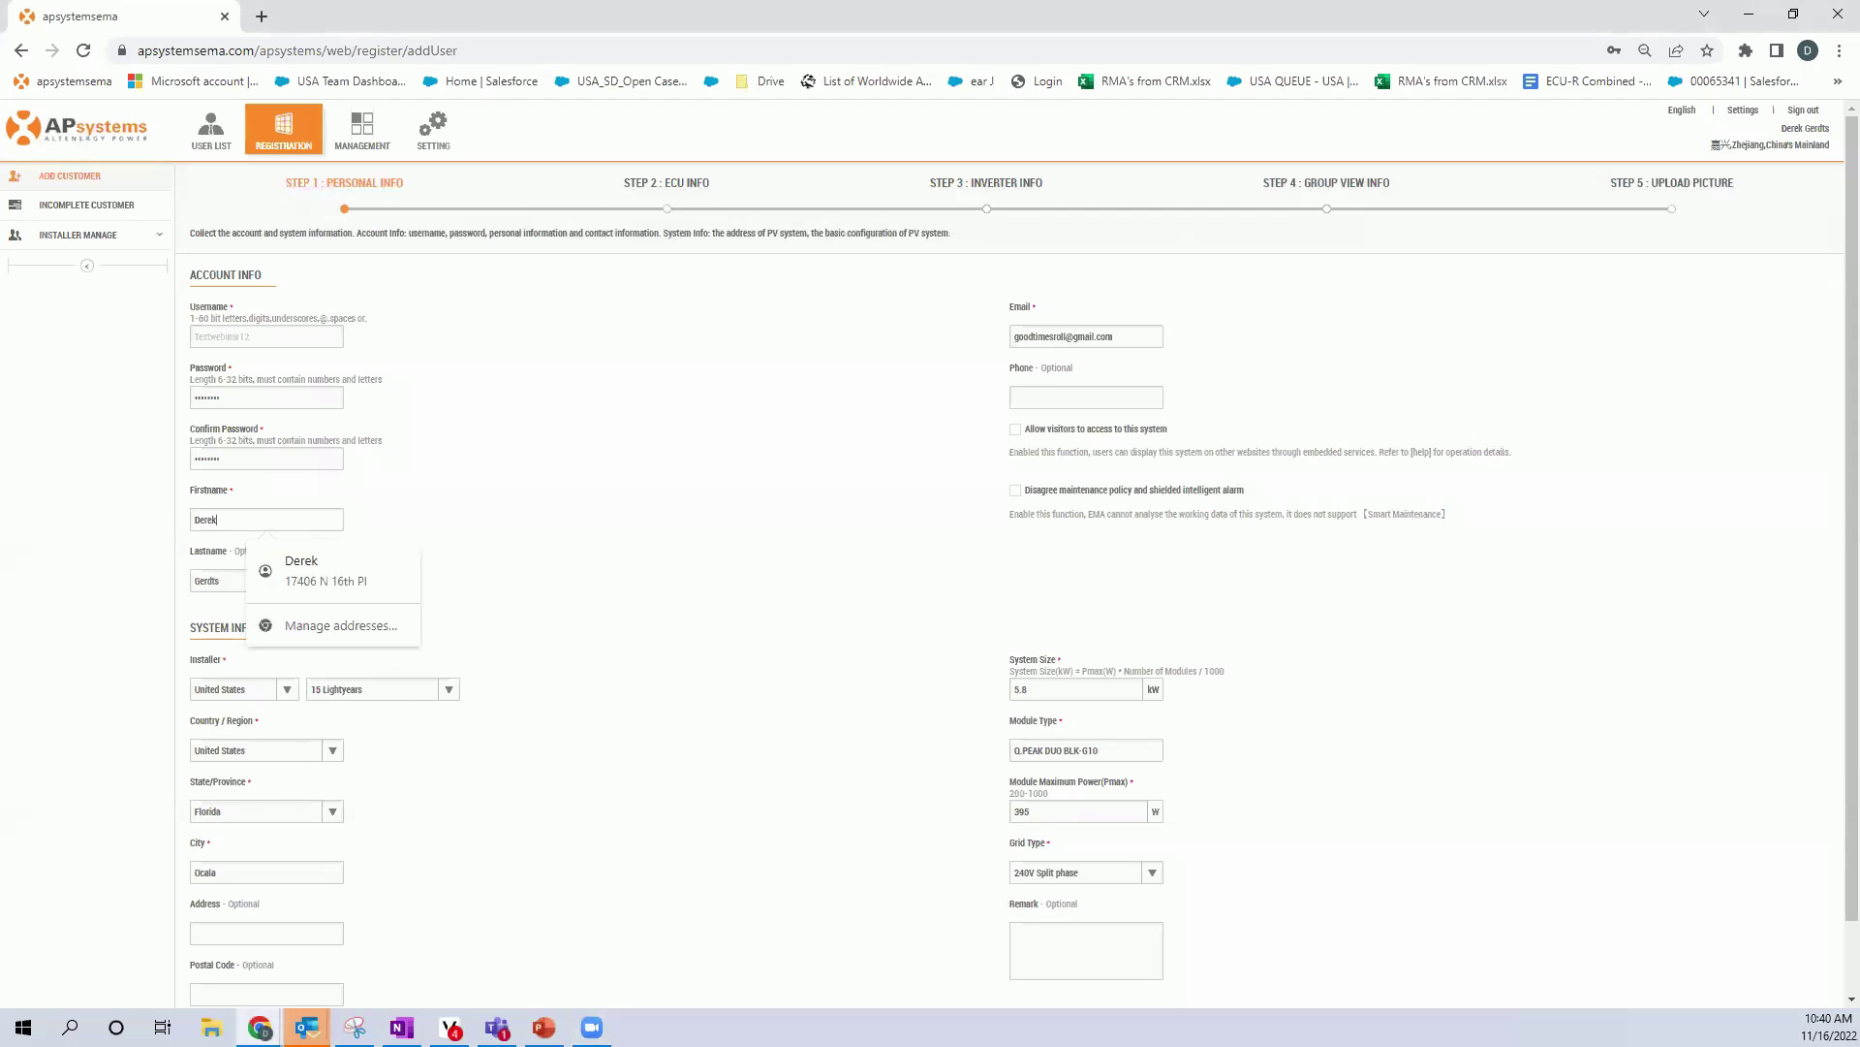
Review the personal info form and the five registration stages from personal info to picture upload
key("alt+Tab")
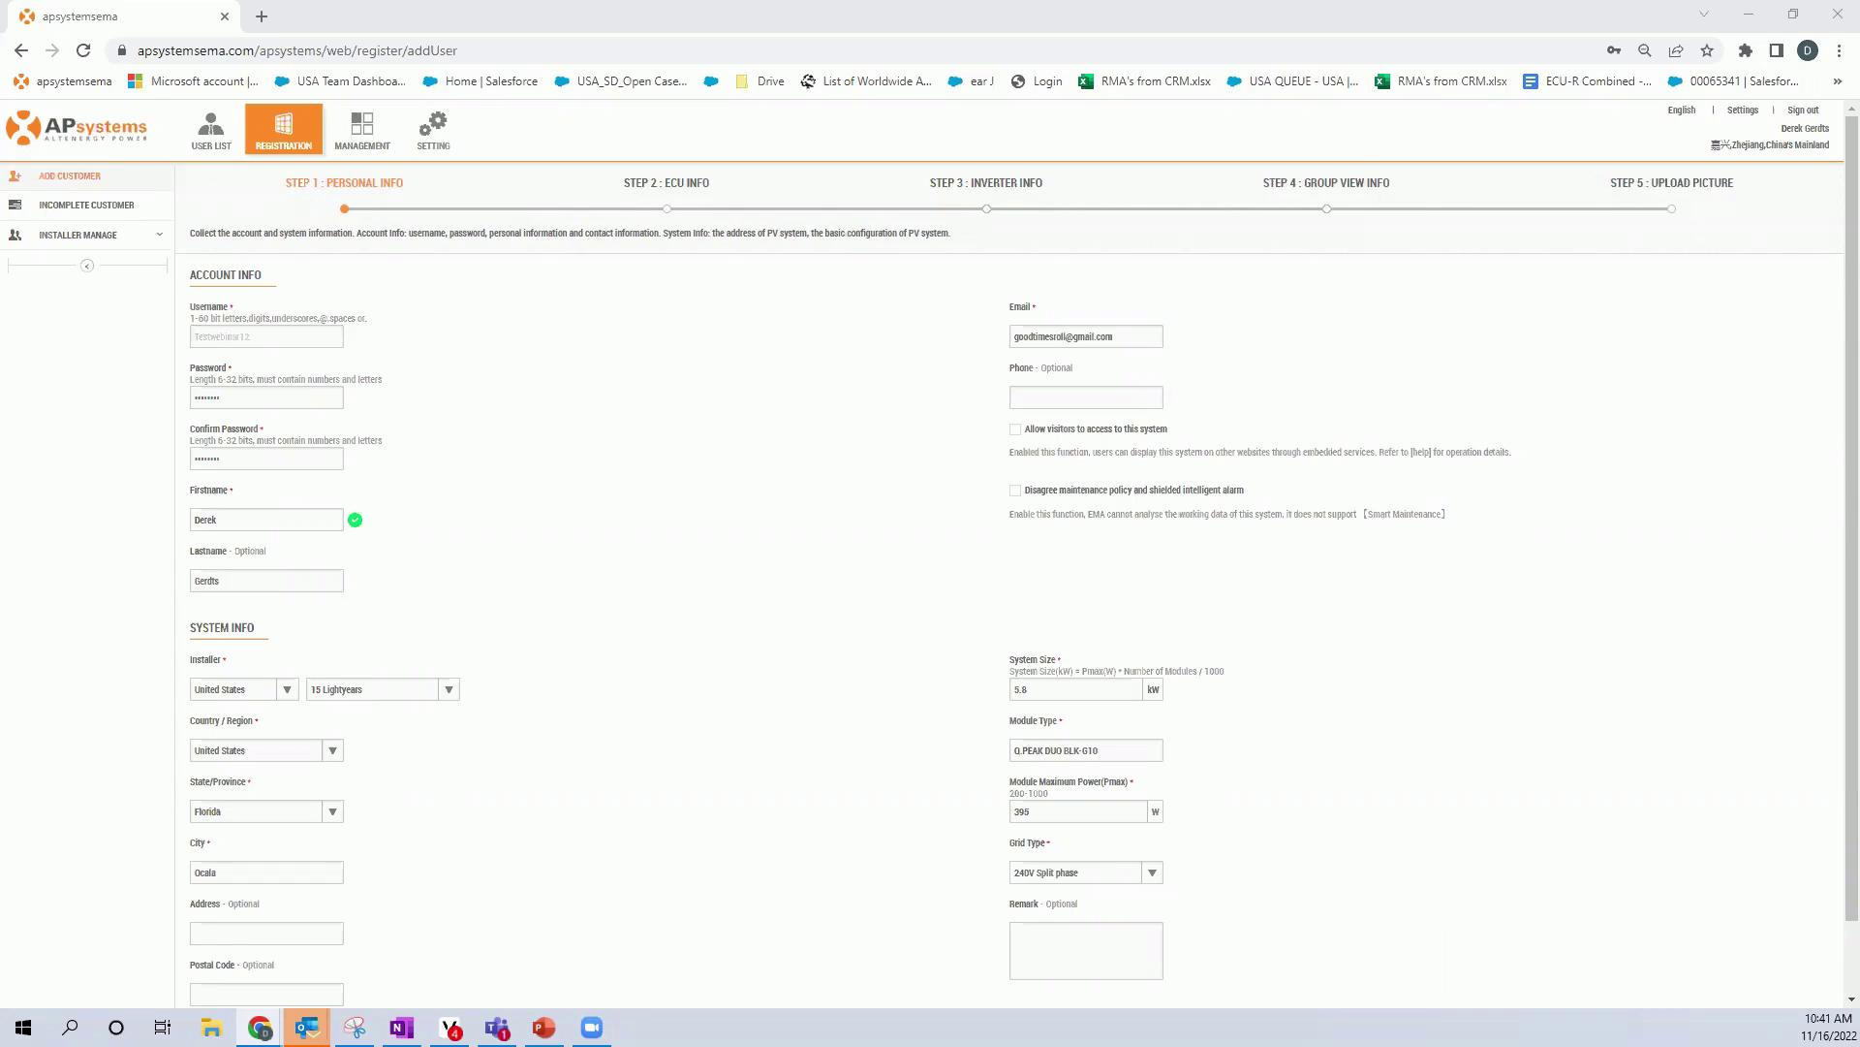
scroll(664, 515, "down", 1)
scroll(667, 513, "up", 1)
left_click_drag(278, 182, 405, 182)
left_click(323, 142)
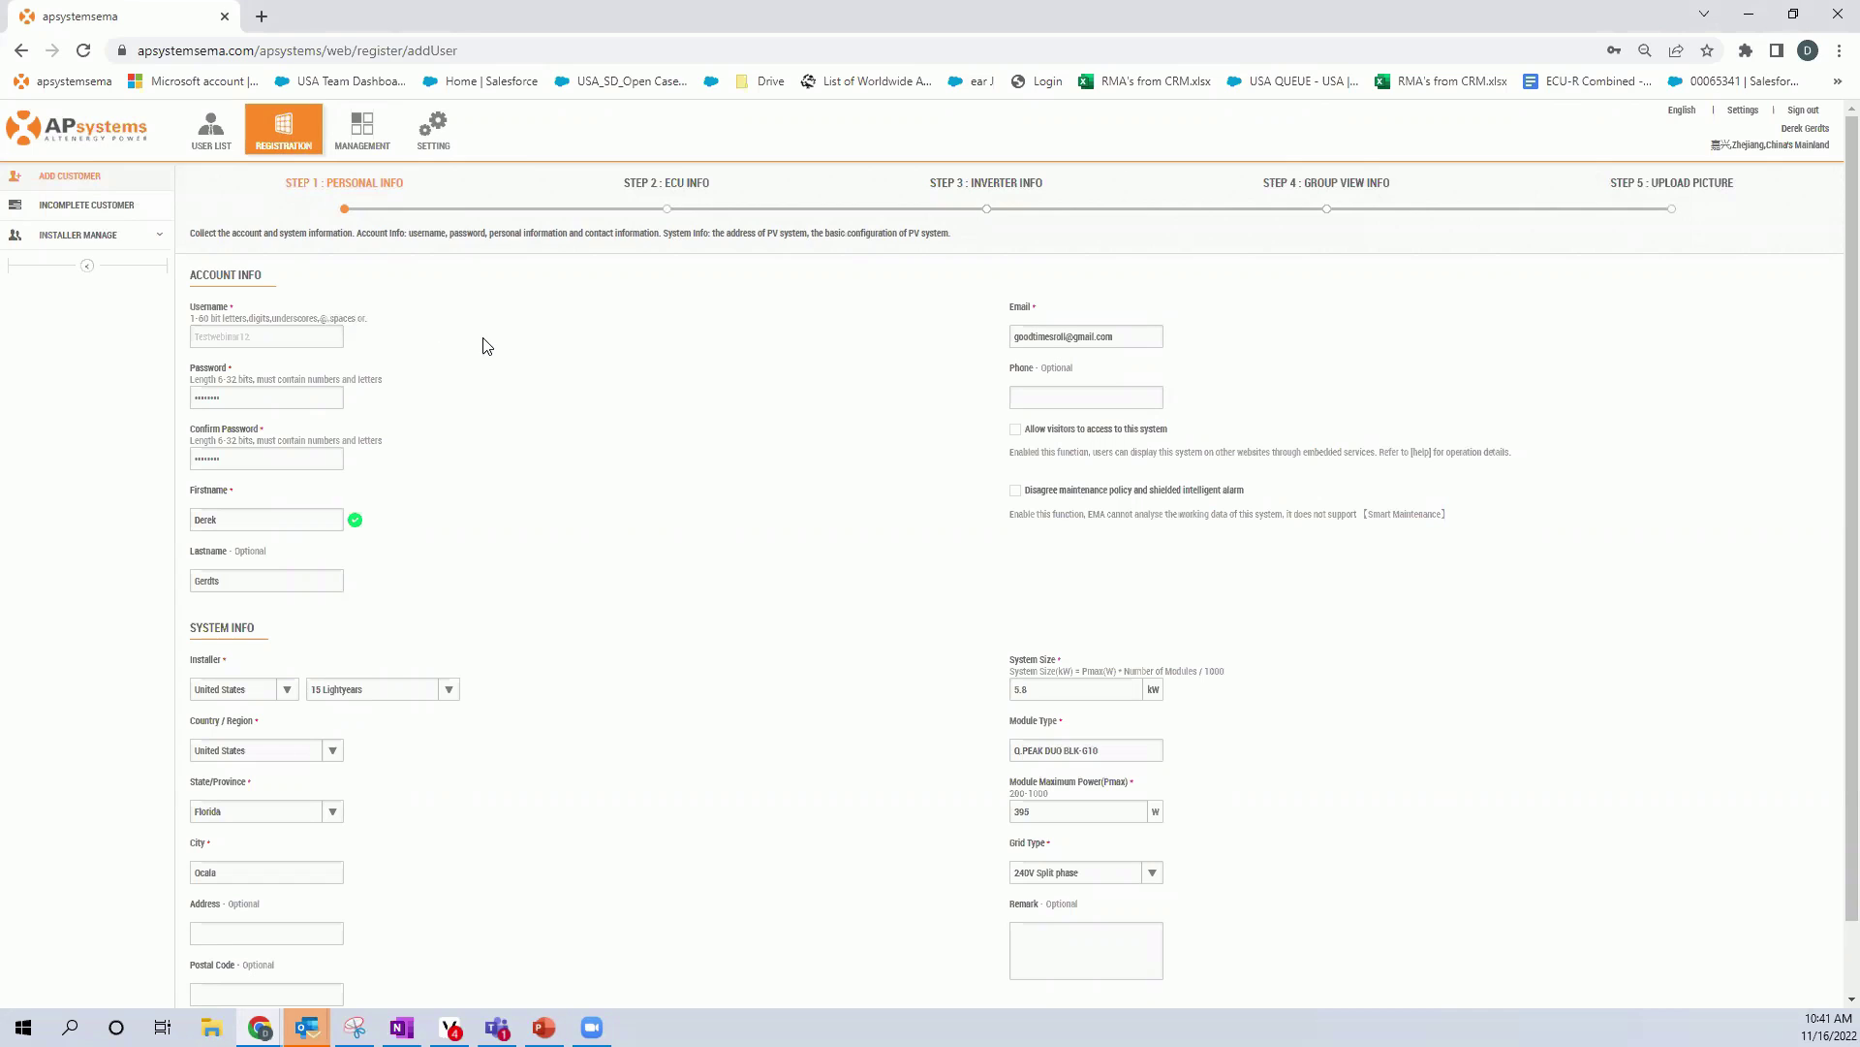
scroll(730, 635, "down", 1)
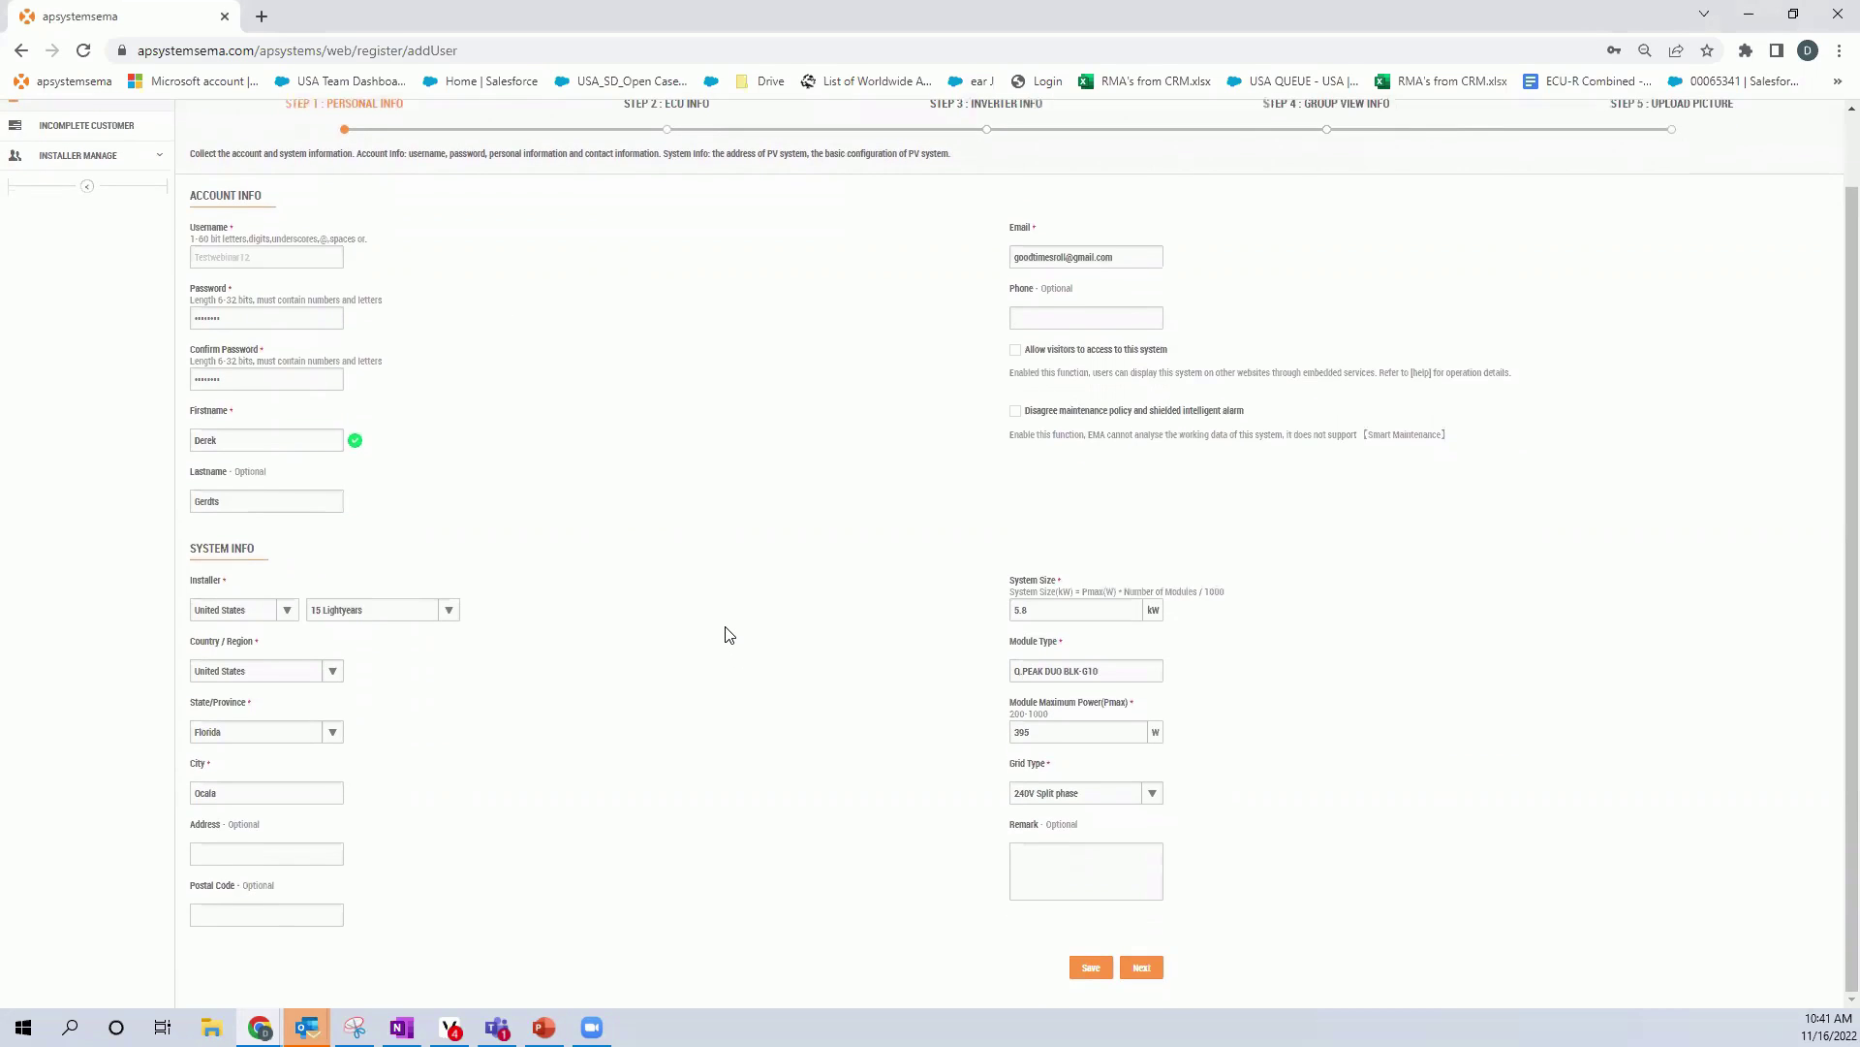
scroll(730, 634, "up", 1)
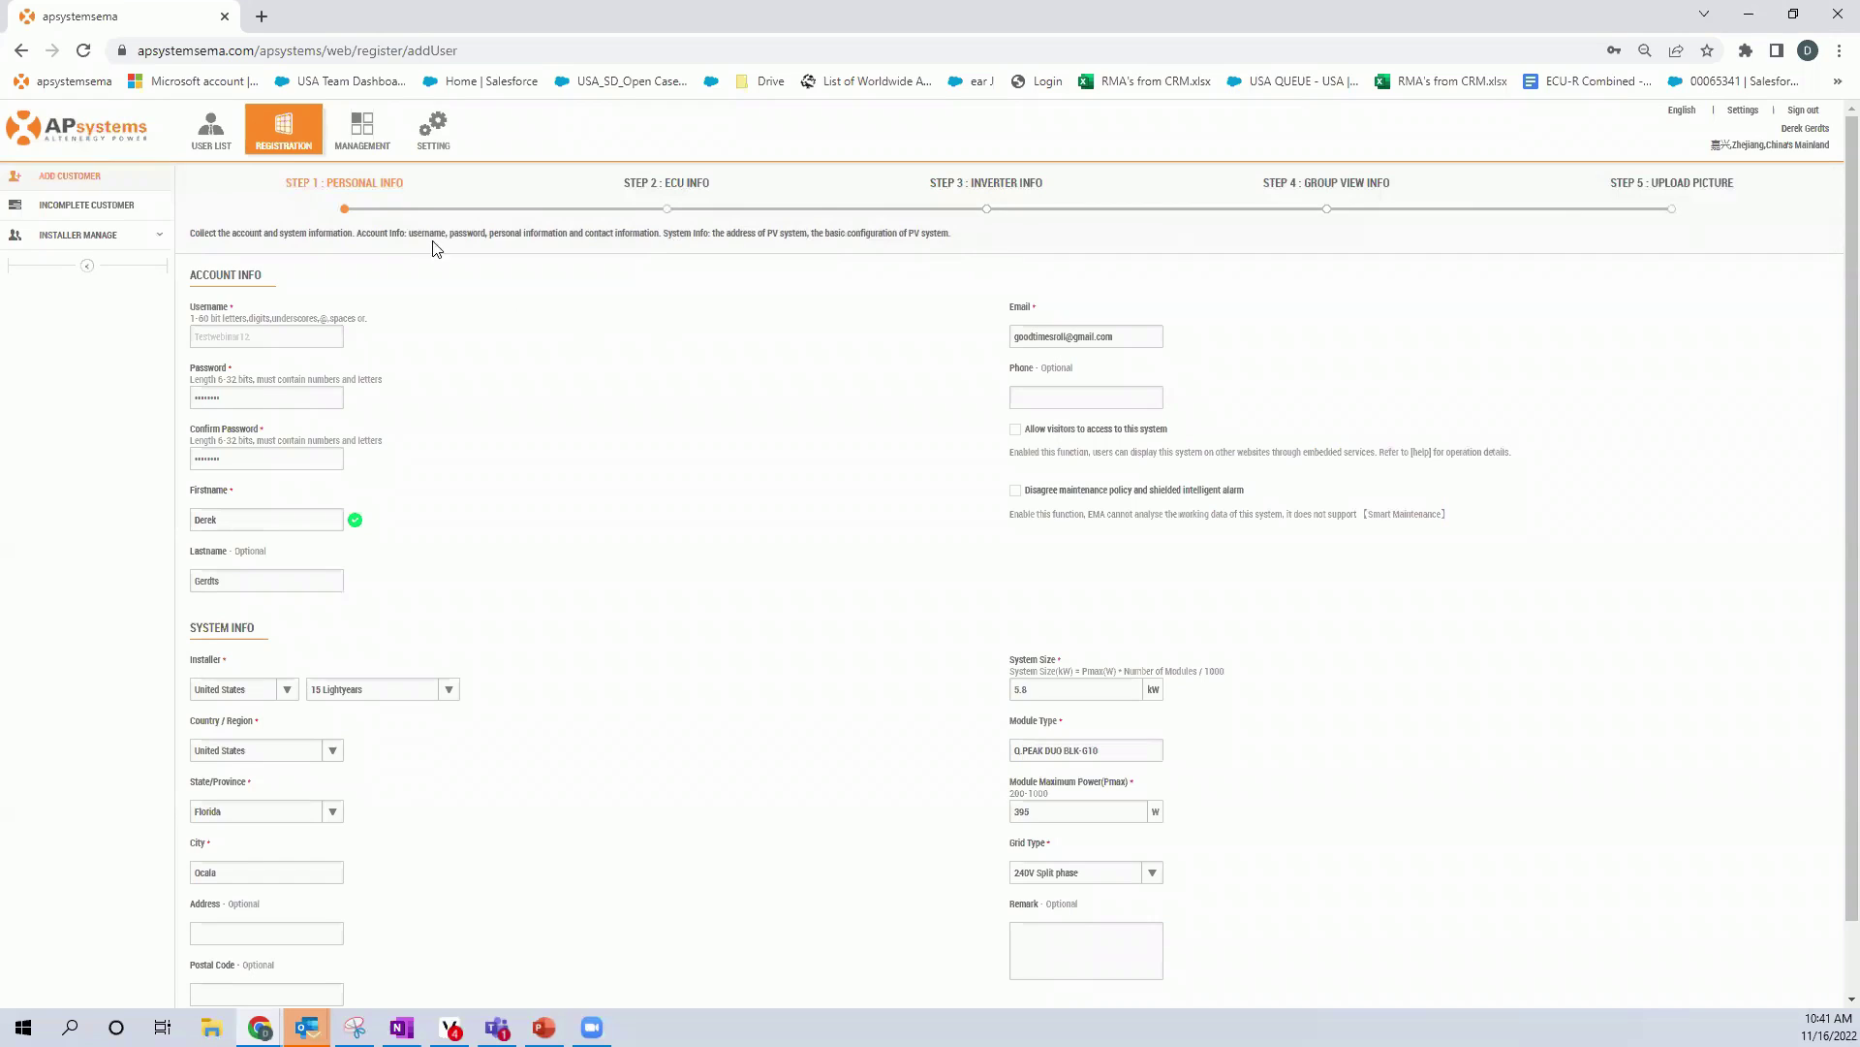
left_click_drag(268, 189, 417, 186)
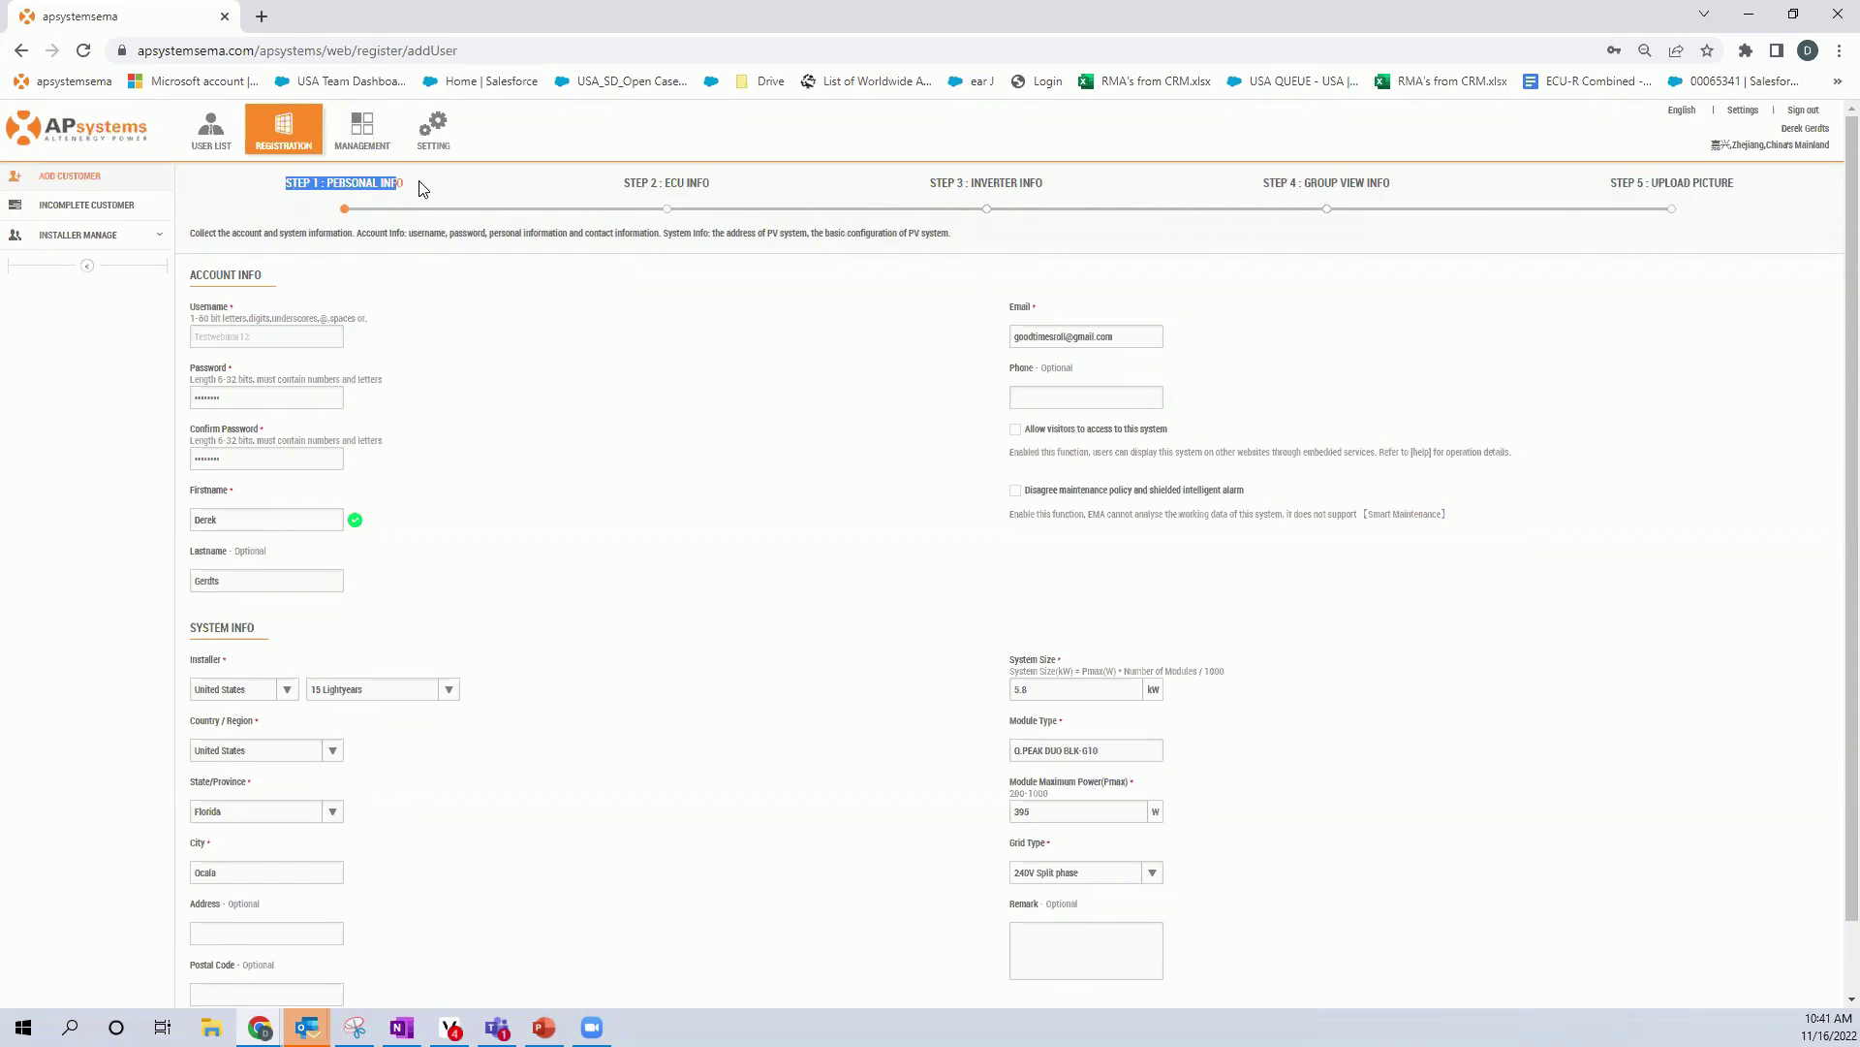
left_click(381, 180)
left_click_drag(608, 190, 708, 188)
left_click(707, 188)
left_click_drag(906, 182, 1095, 186)
left_click(1006, 187)
left_click_drag(1241, 187, 1339, 172)
left_click(1339, 173)
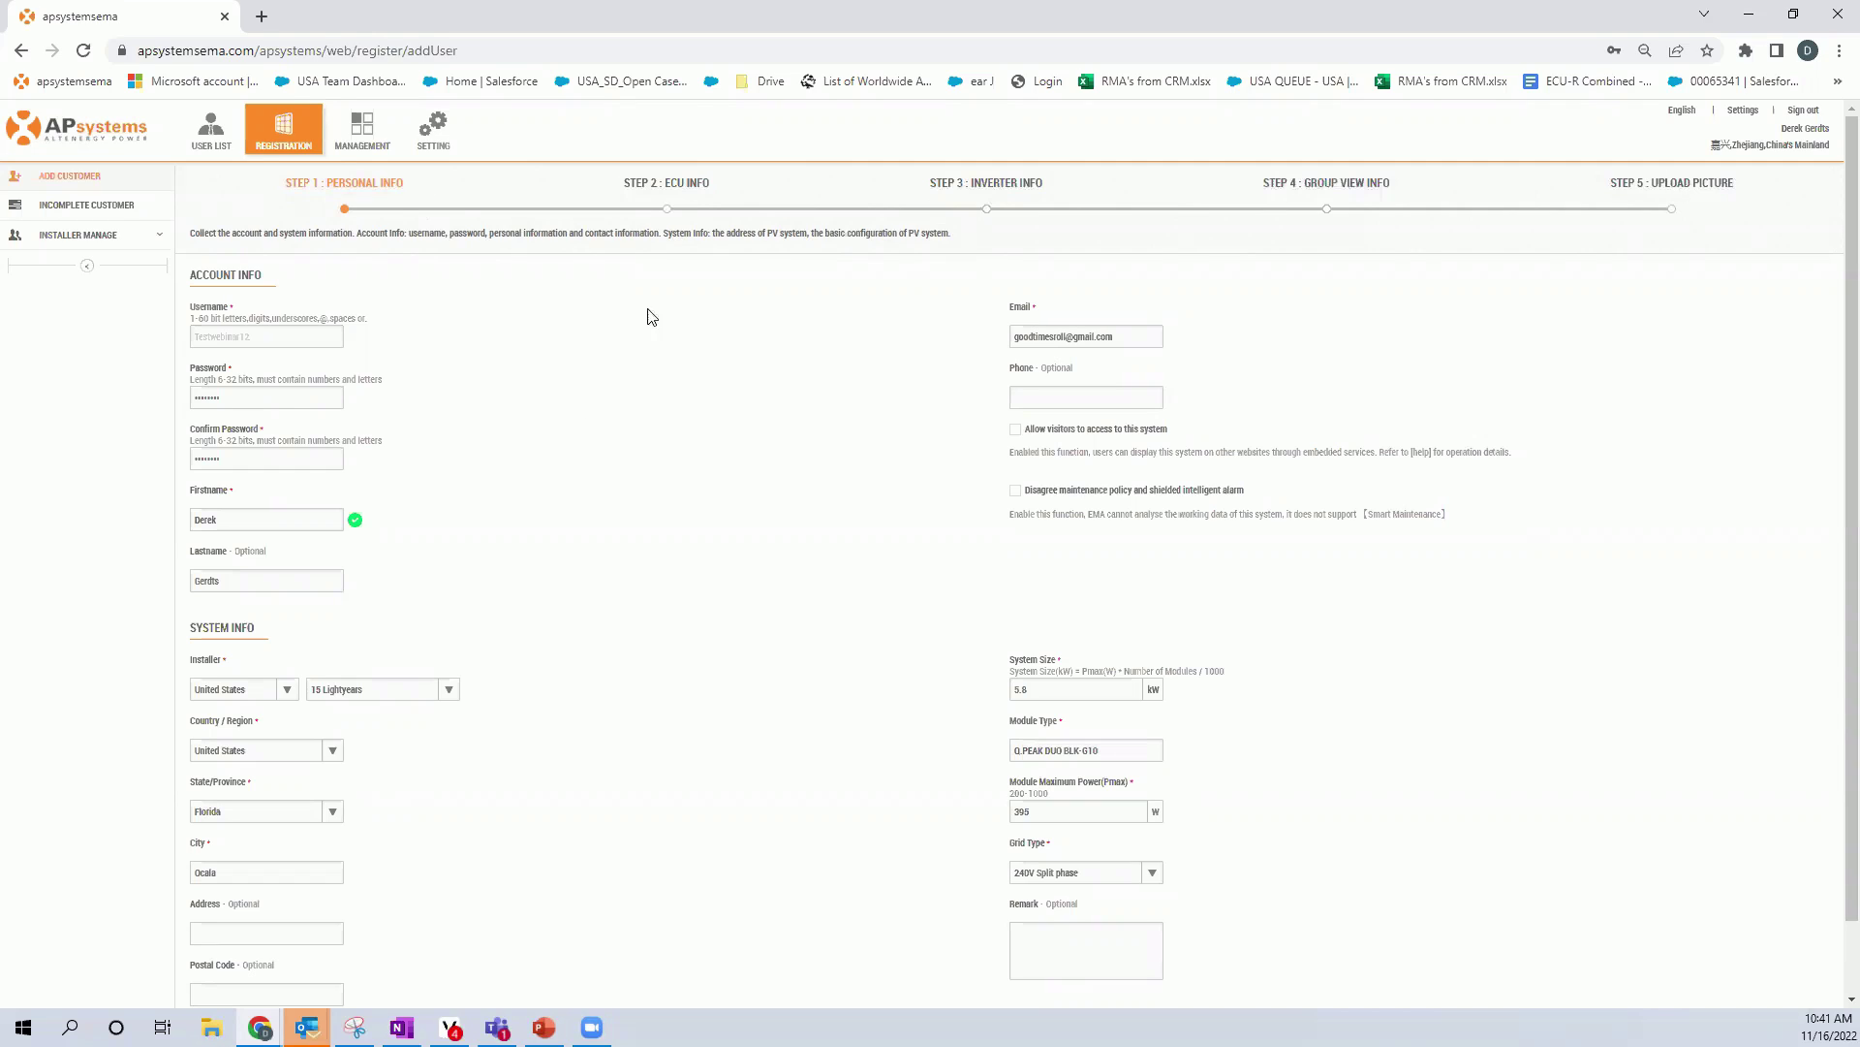
scroll(663, 528, "down", 1)
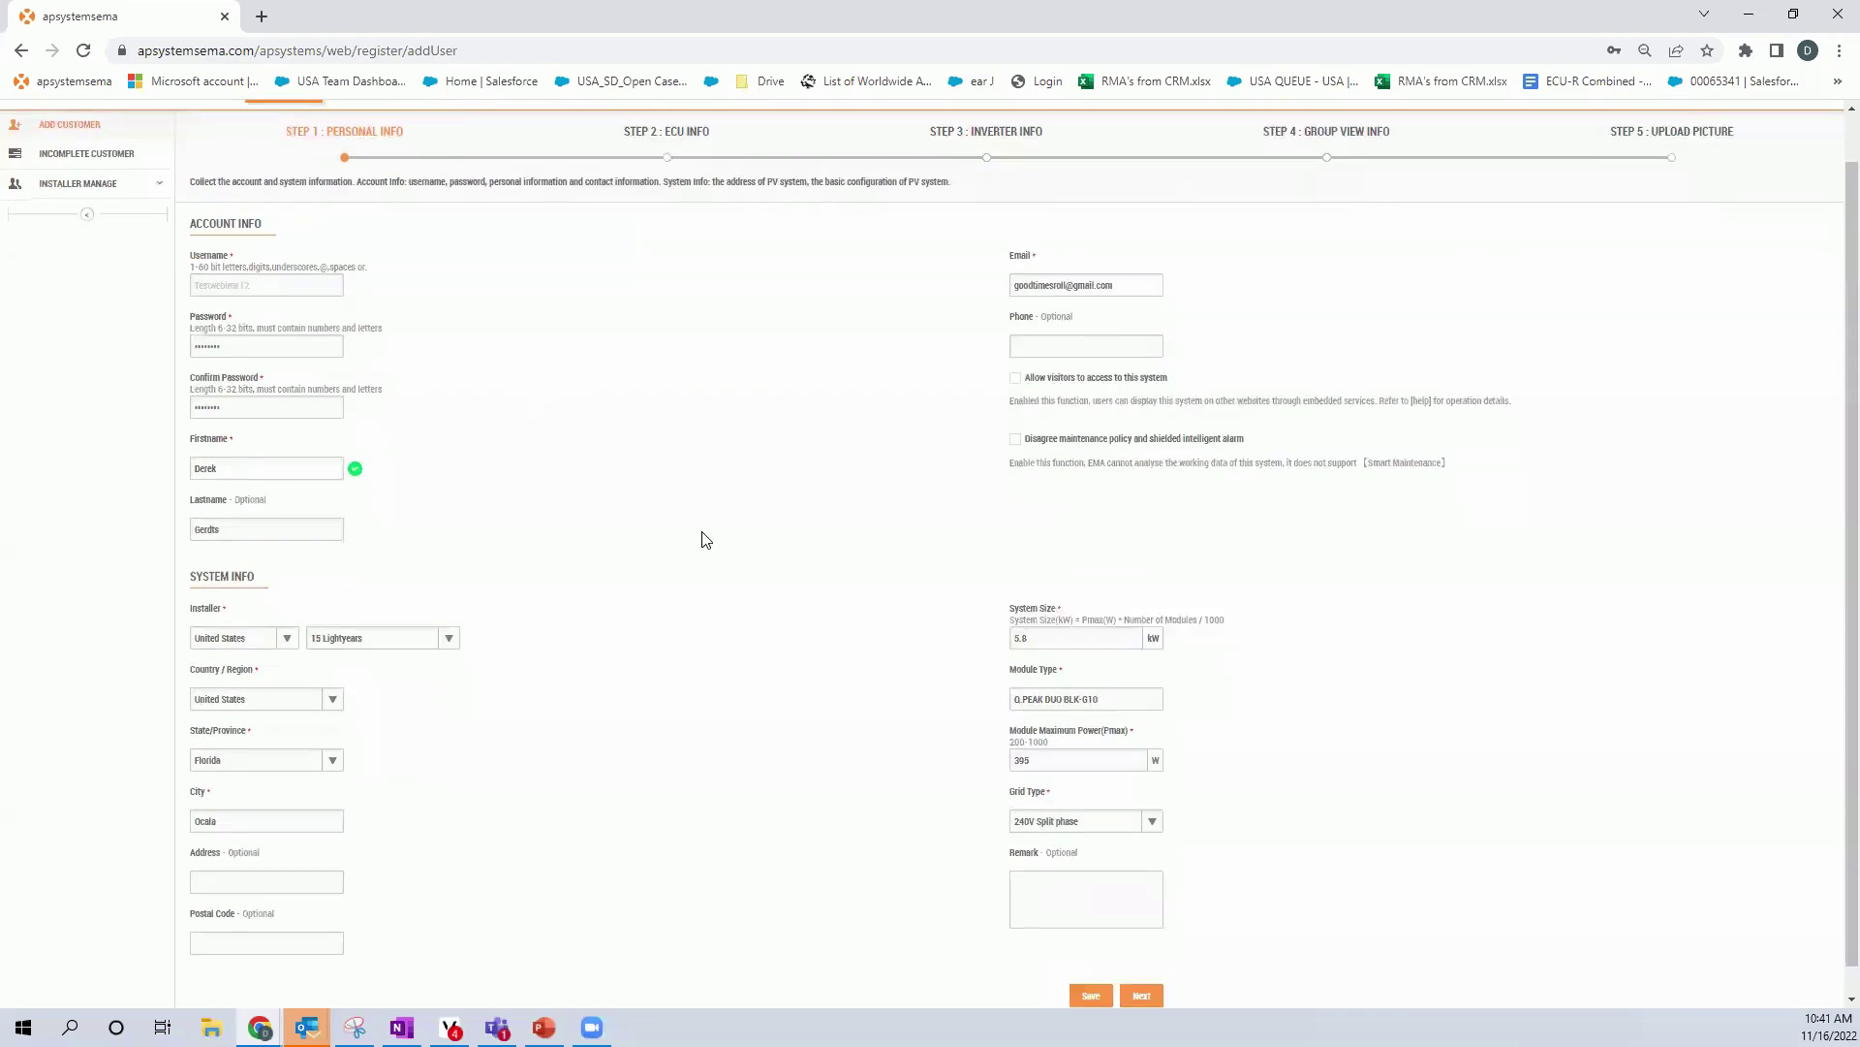
scroll(719, 540, "up", 1)
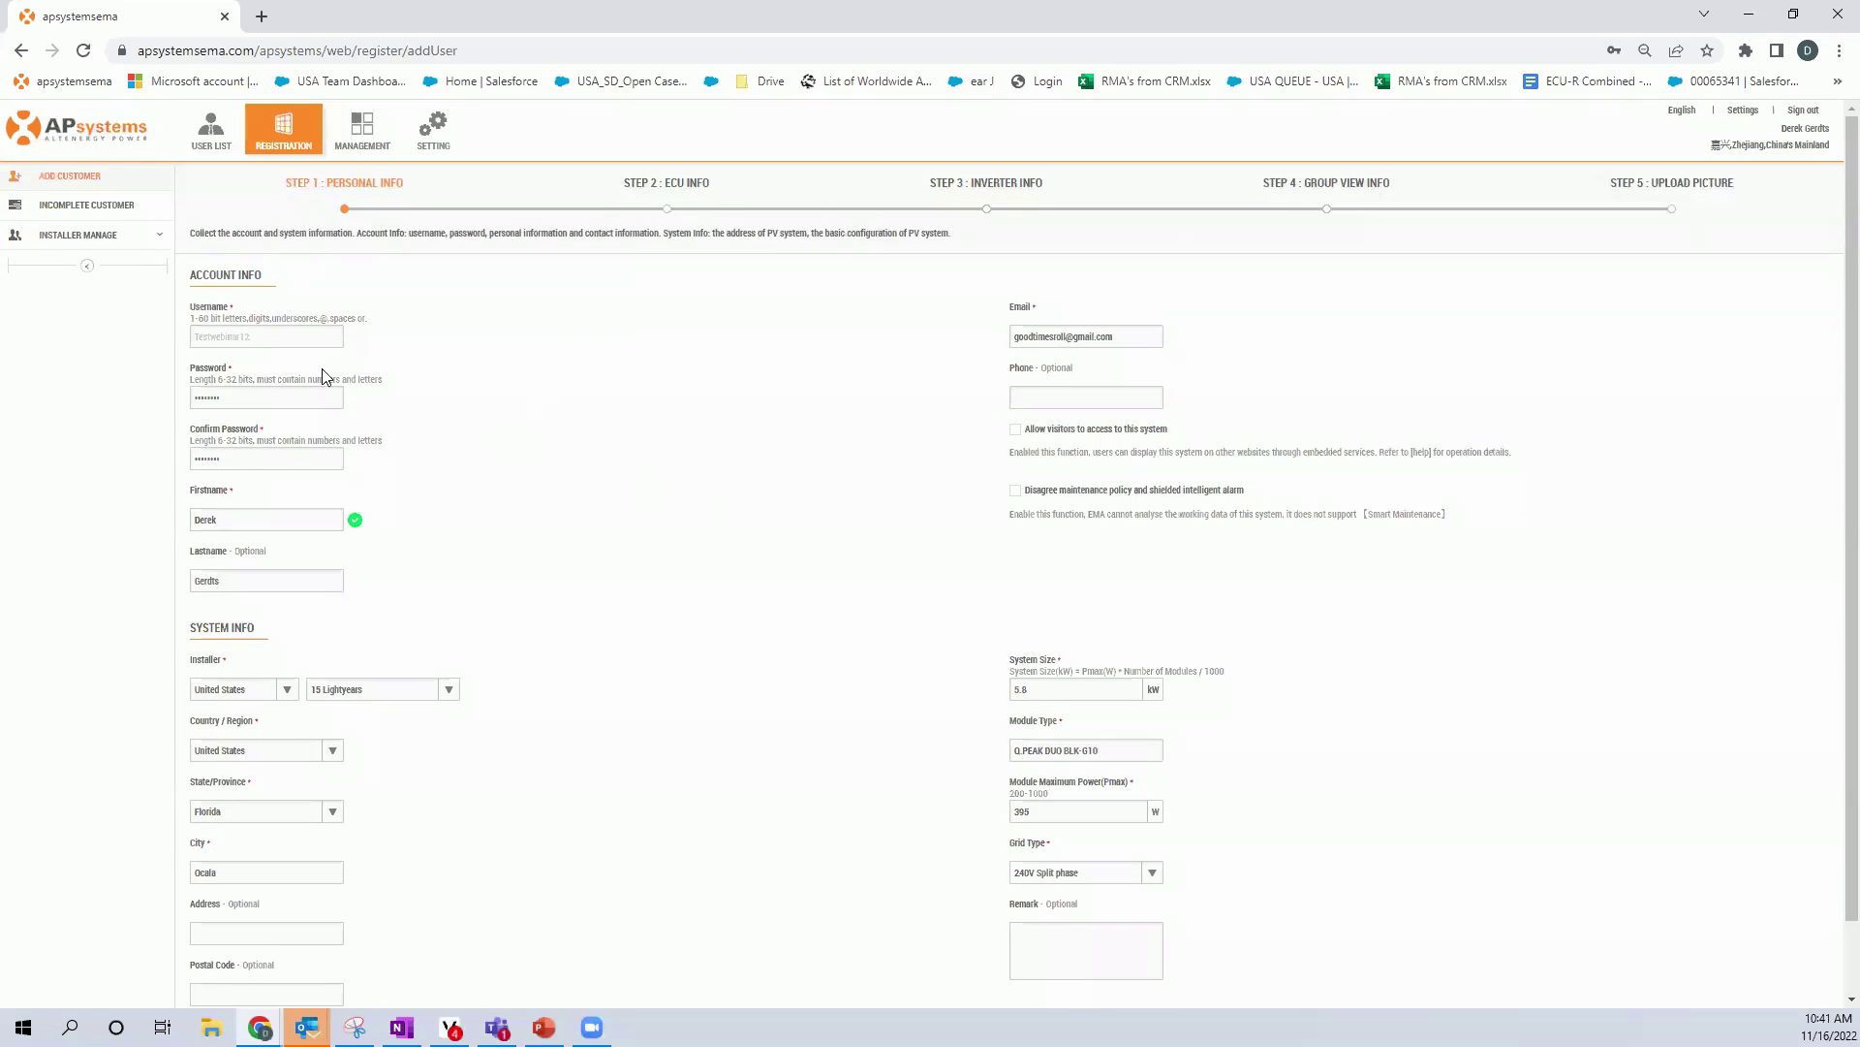
Examine the username, password, first name and last name fields of the customer's account info
left_click_drag(290, 340, 160, 332)
key("BackSpace")
double_click(250, 339)
left_click(258, 347)
double_click(232, 339)
left_click(274, 341)
double_click(281, 397)
left_click(650, 404)
left_click_drag(296, 339, 167, 341)
left_click(166, 532)
triple_click(166, 532)
left_click(301, 581)
Examine the email entry in the customer's account info
left_click(801, 565)
left_click_drag(1135, 335, 911, 352)
left_click(911, 353)
left_click_drag(1138, 334, 998, 339)
left_click(955, 335)
left_click_drag(1110, 336, 990, 345)
left_click(946, 344)
left_click_drag(1114, 337, 859, 338)
left_click(853, 341)
left_click_drag(1116, 337, 890, 340)
left_click(890, 342)
Review the system size, module type and available grid type options in the system info section
scroll(729, 547, "down", 1)
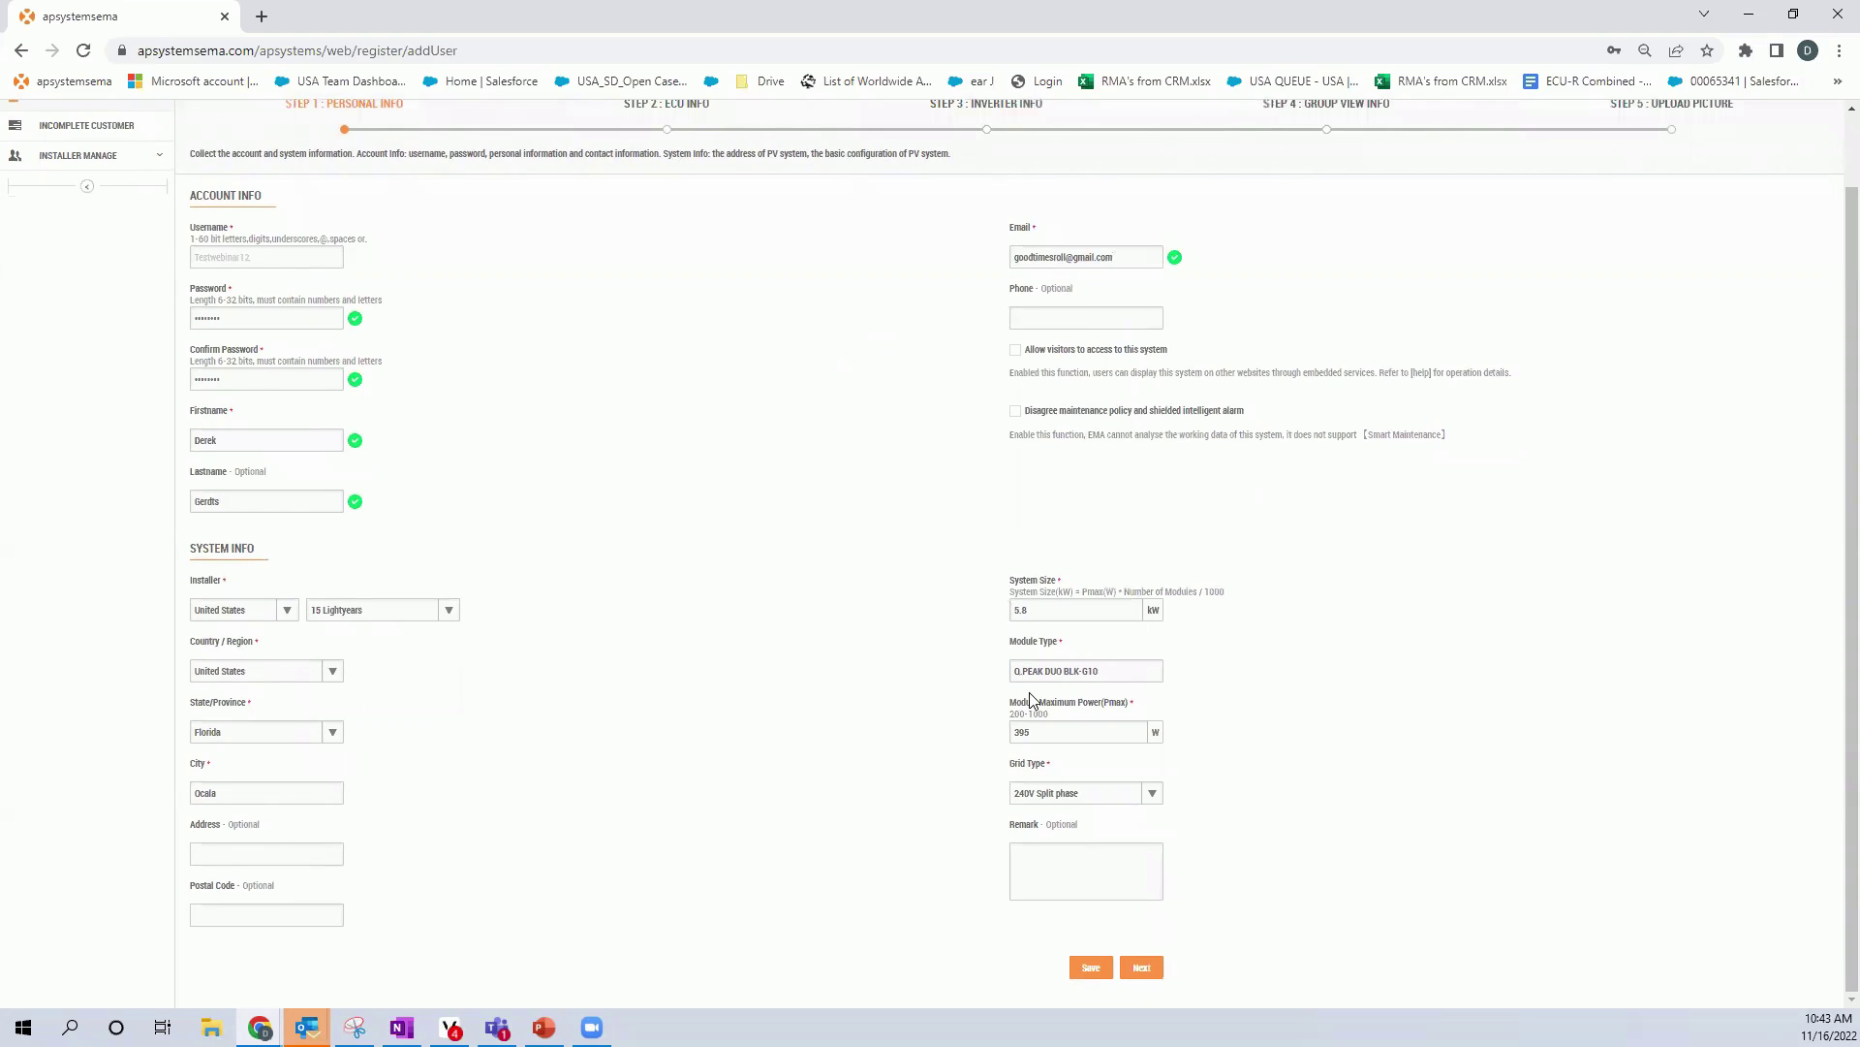
left_click_drag(1089, 590, 1045, 582)
left_click(1045, 581)
left_click(915, 619)
left_click_drag(1128, 668, 988, 679)
left_click(920, 645)
left_click(1095, 796)
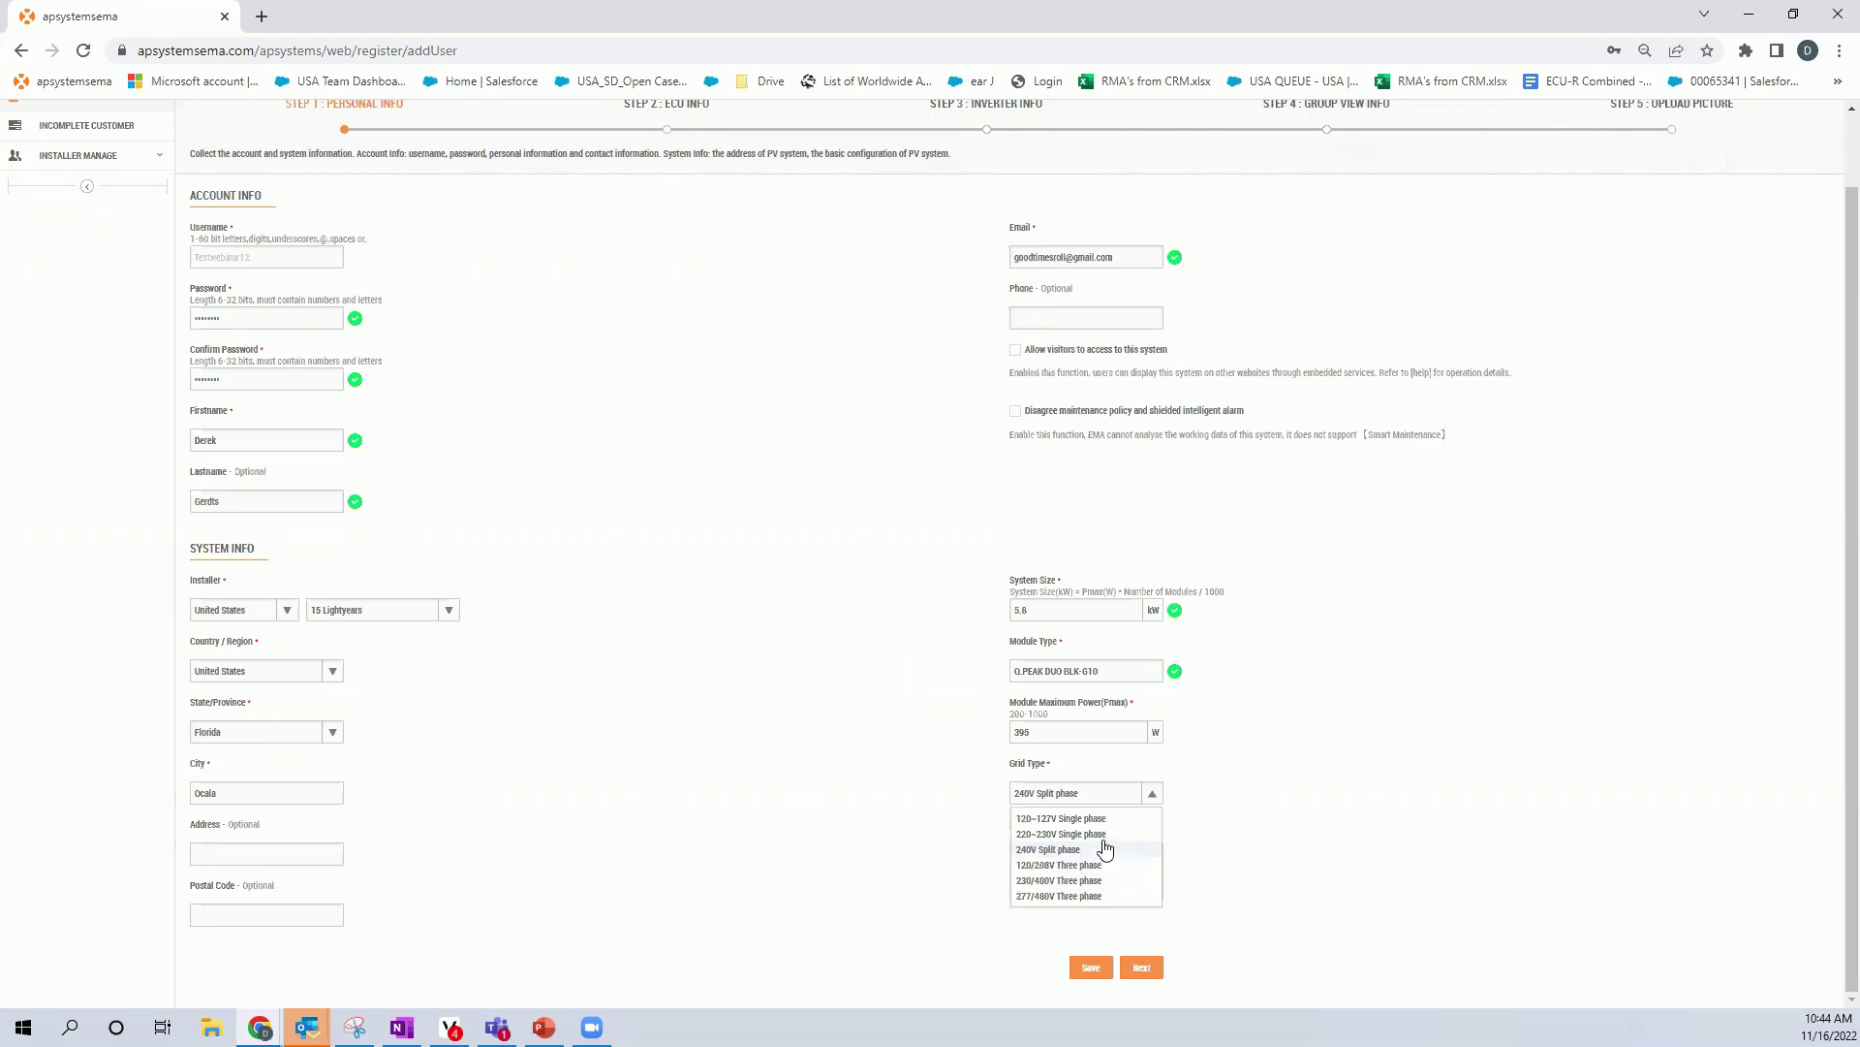
left_click(1357, 882)
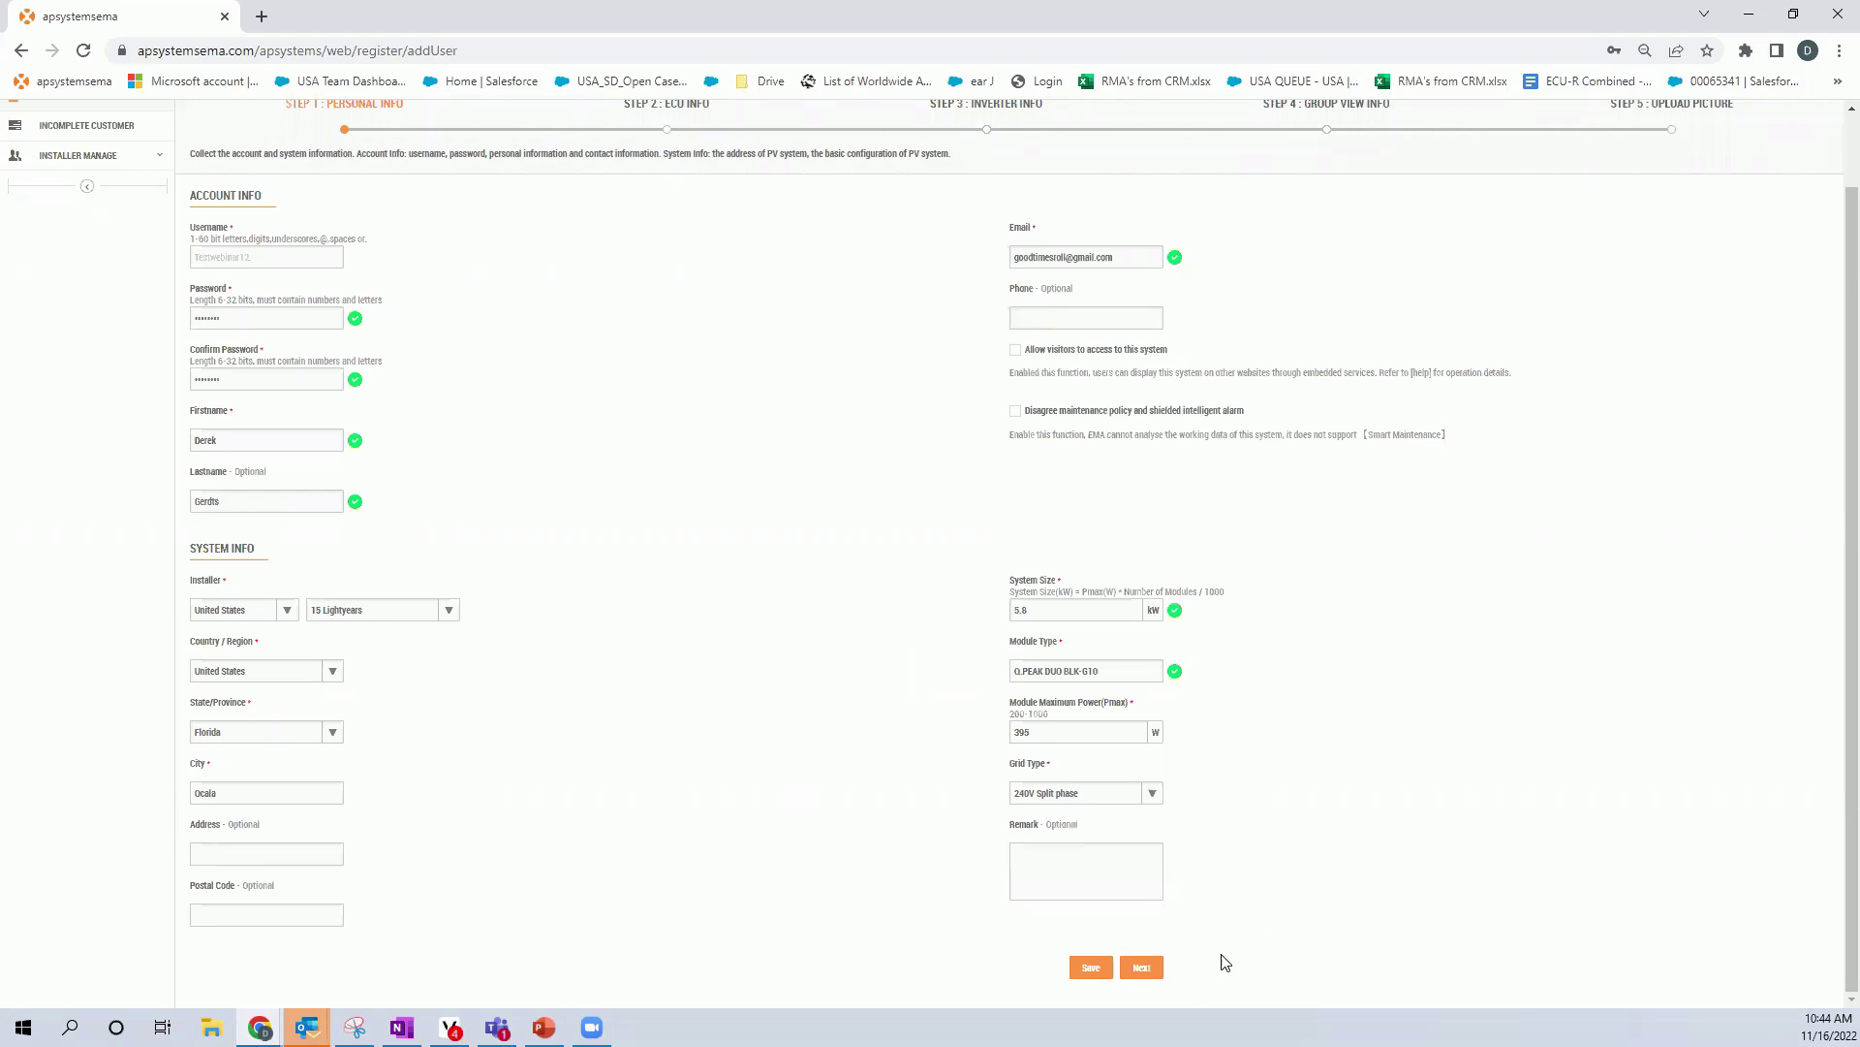
Advance the customer registration from personal info to the ECU info stage
left_click(1144, 968)
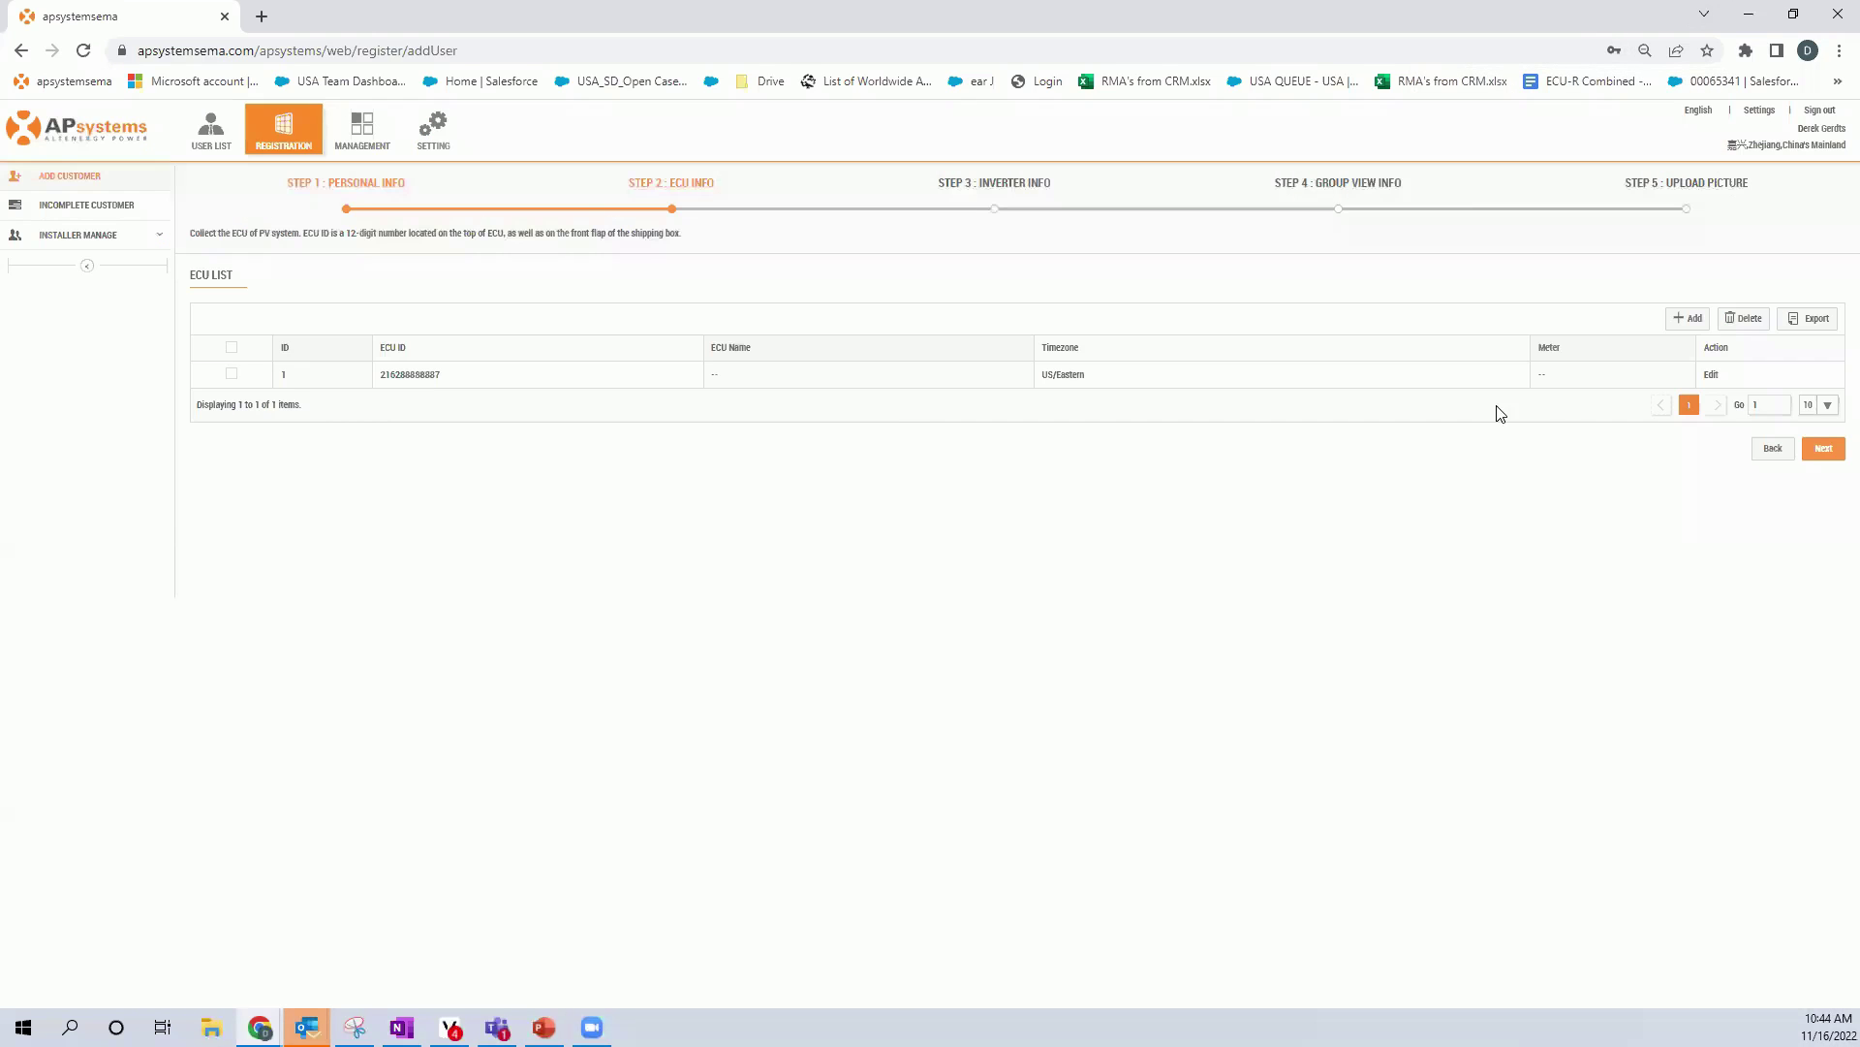
mouse_move(628, 182)
left_mouse_down()
mouse_move(716, 184)
mouse_move(617, 183)
left_mouse_up()
left_click(699, 180)
left_click(1689, 322)
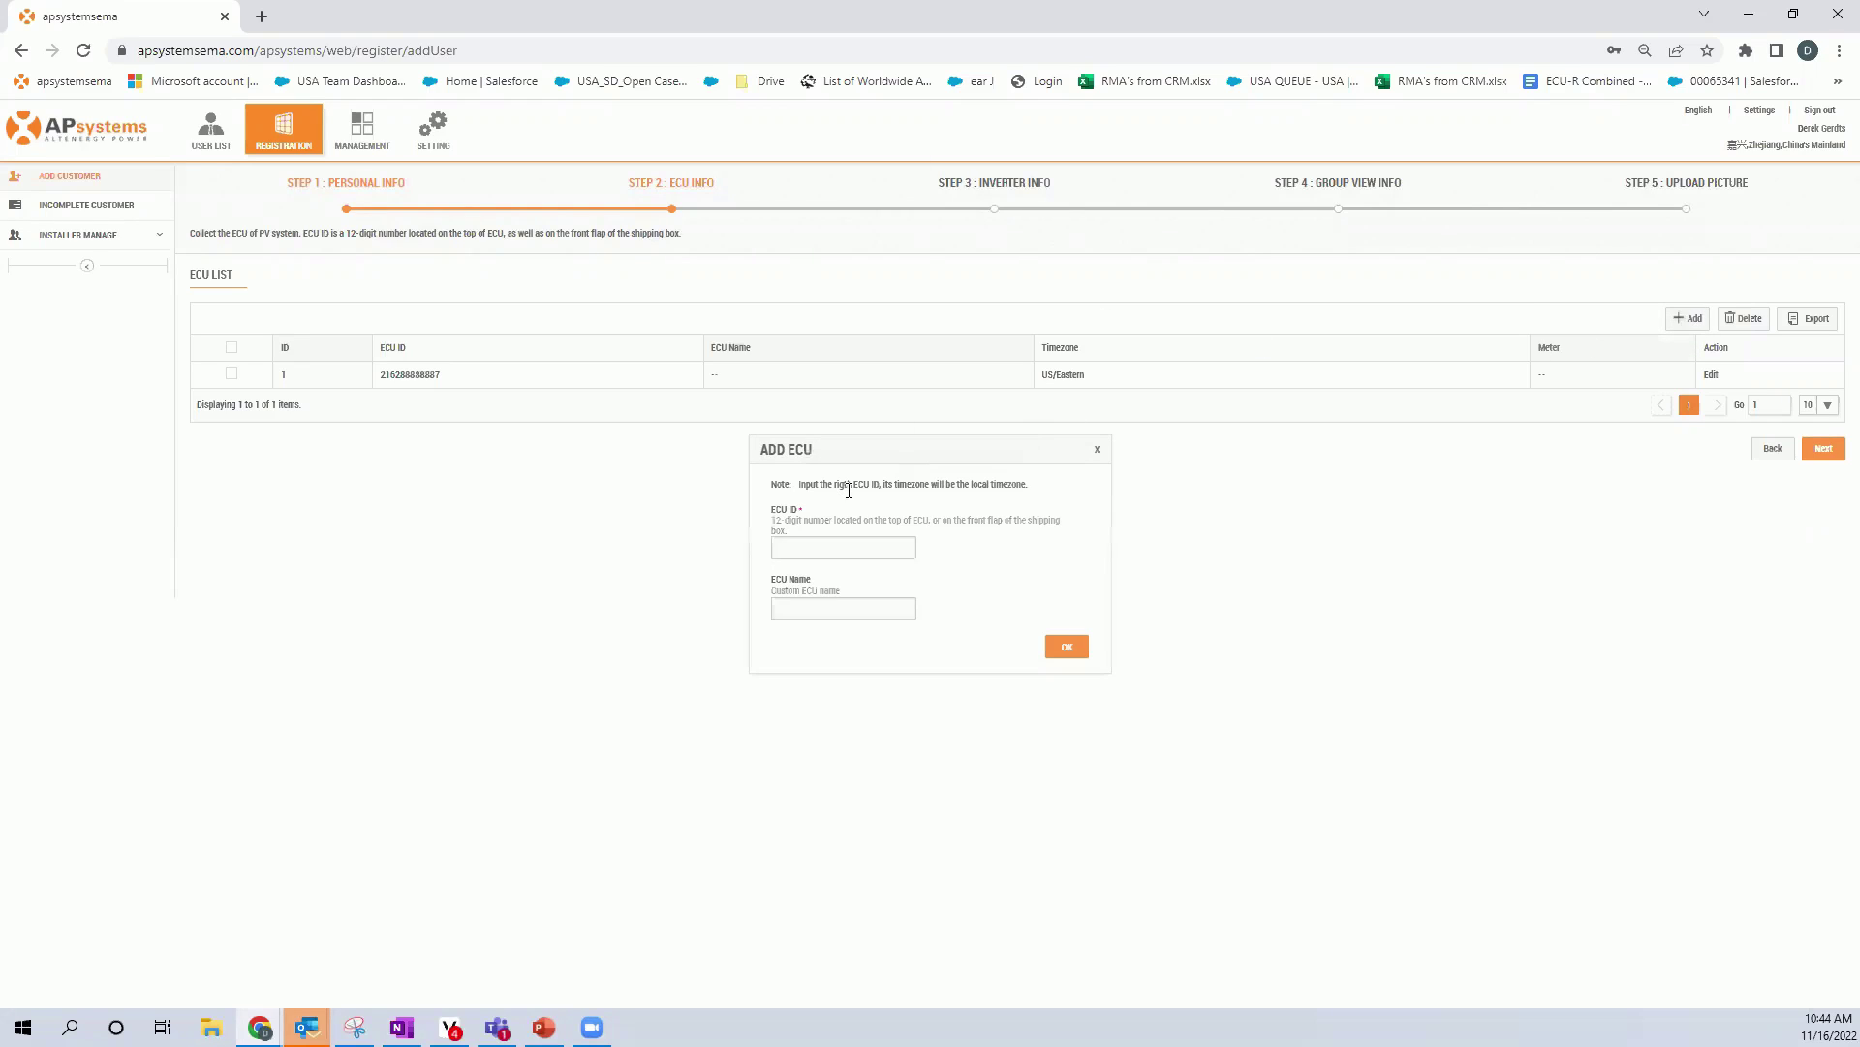
left_click(828, 550)
type("21620000")
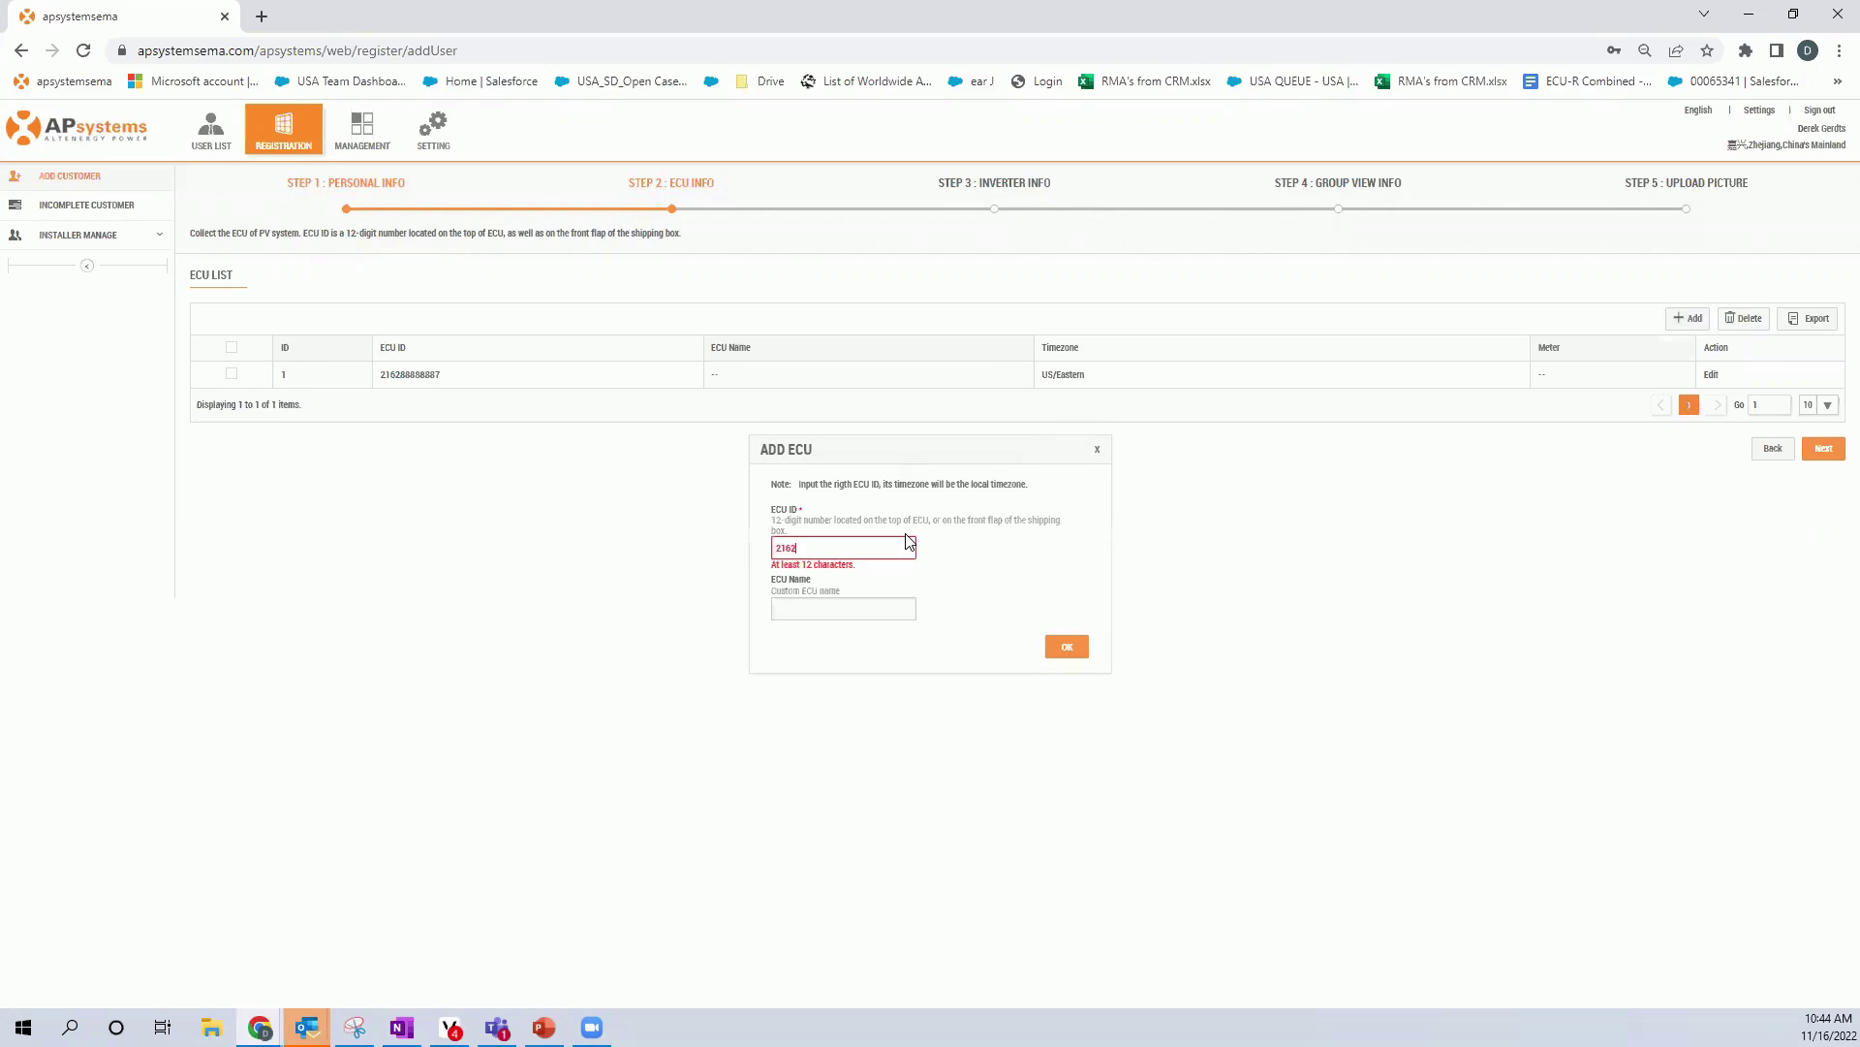
key("BackSpace")
key("BackSpace")
key("BackSpace")
key("BackSpace")
key("BackSpace")
key("BackSpace")
key("BackSpace")
left_click(837, 604)
left_click_drag(841, 592, 765, 580)
left_click(804, 575)
triple_click(847, 593)
left_click(845, 595)
left_click_drag(845, 595, 767, 580)
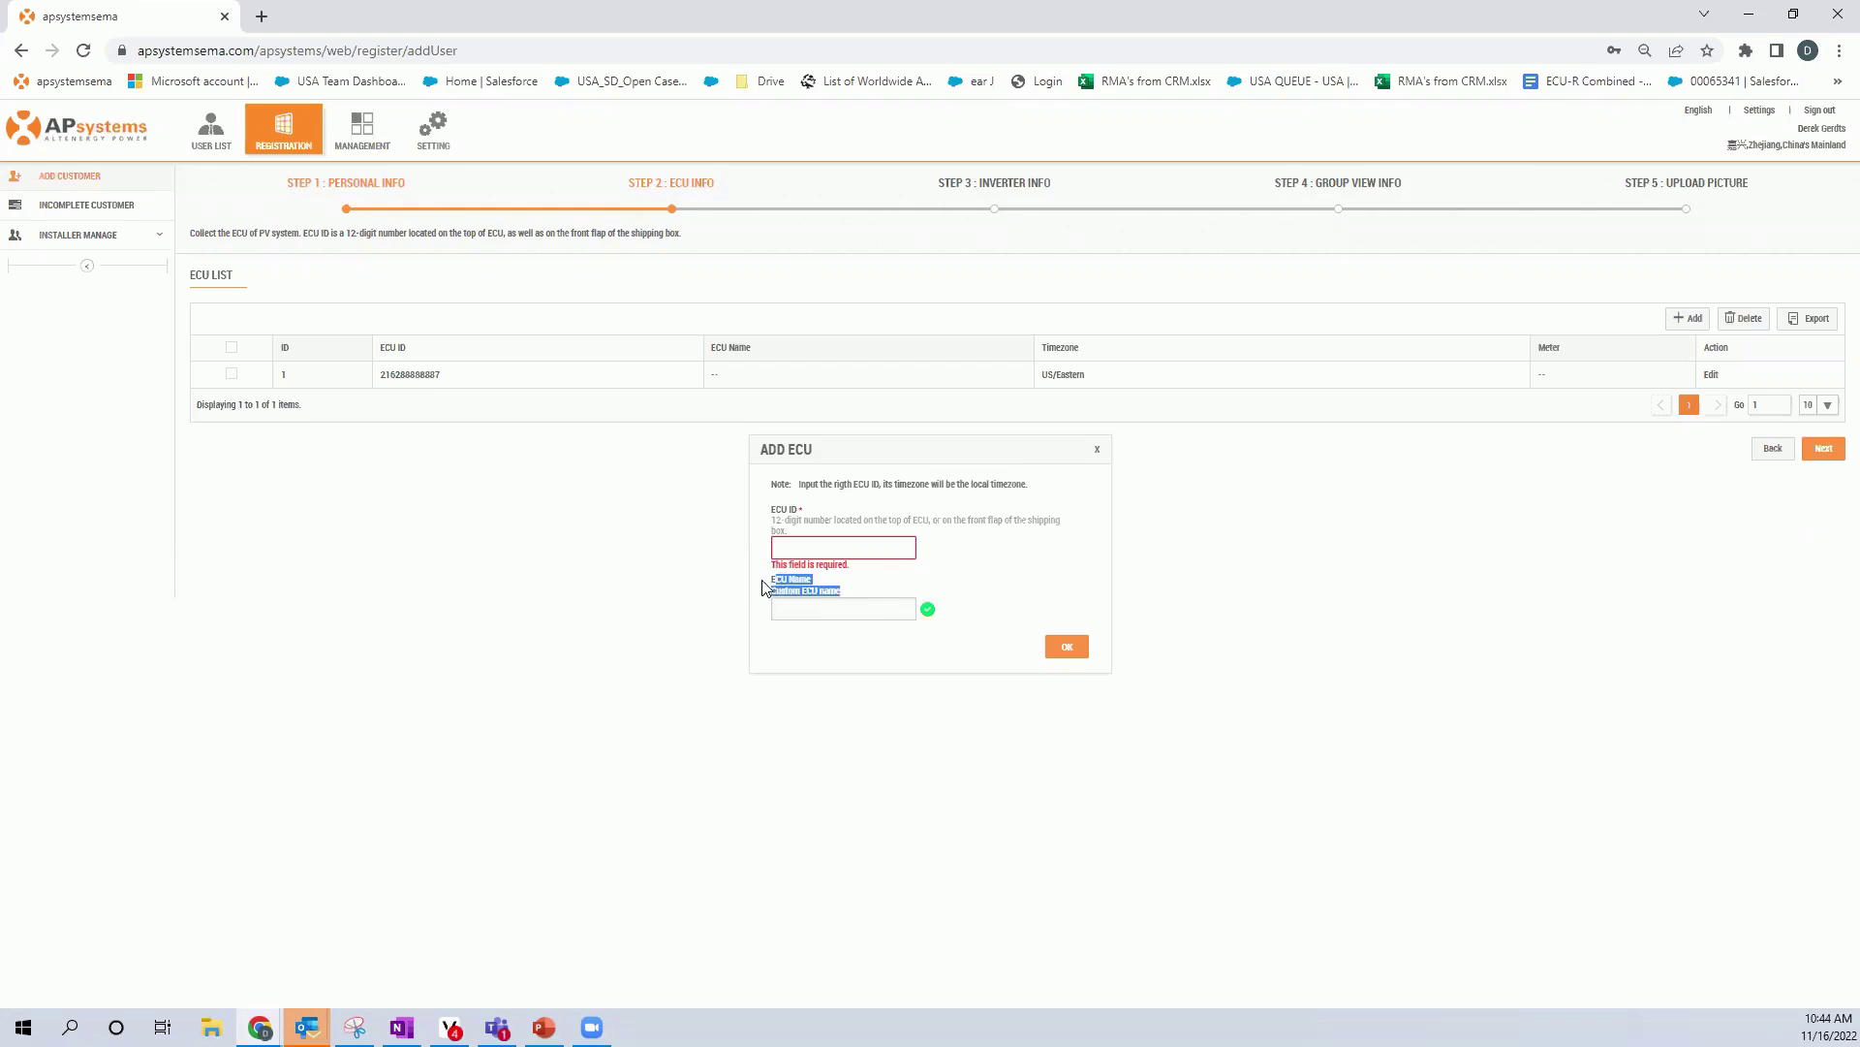
left_click(868, 589)
left_click(831, 545)
left_click(1097, 455)
Keep the listed ECU, advance to the inverter info stage and open the page for adding inverter UIDs
left_click_drag(441, 376, 421, 374)
left_click(421, 374)
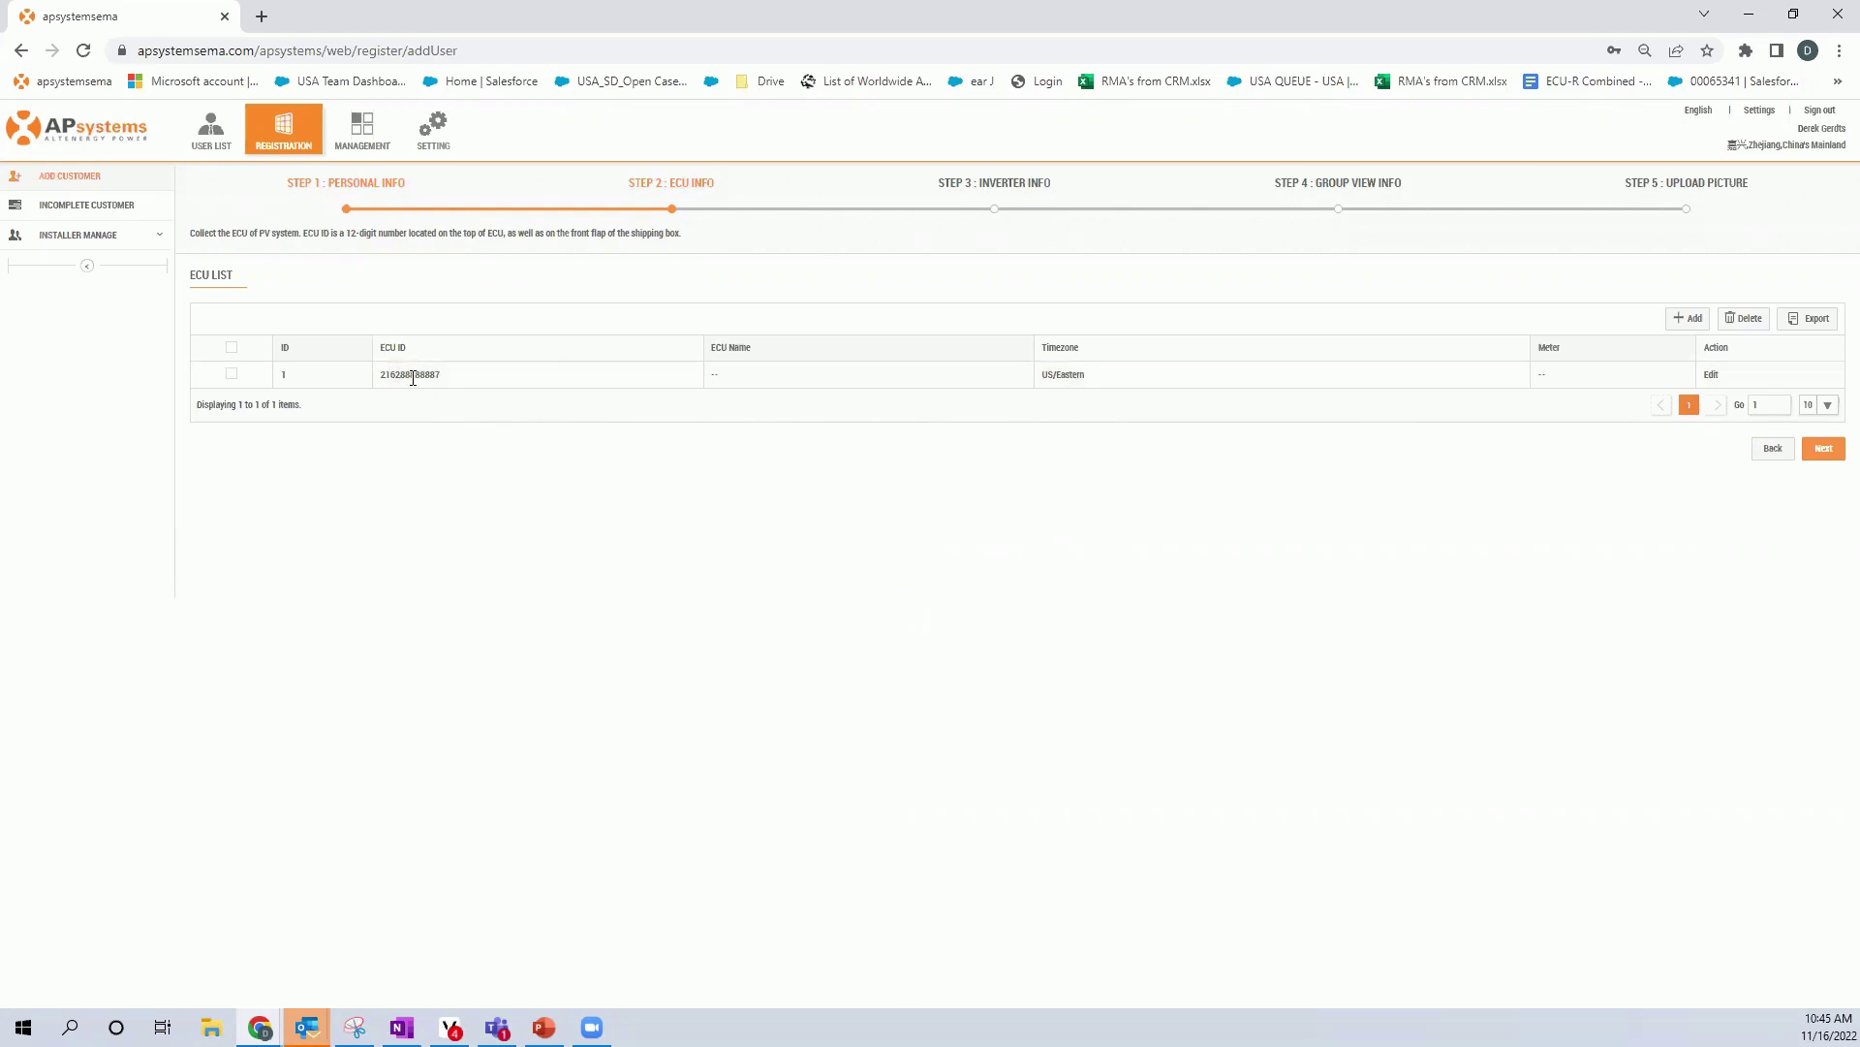
left_click(1823, 447)
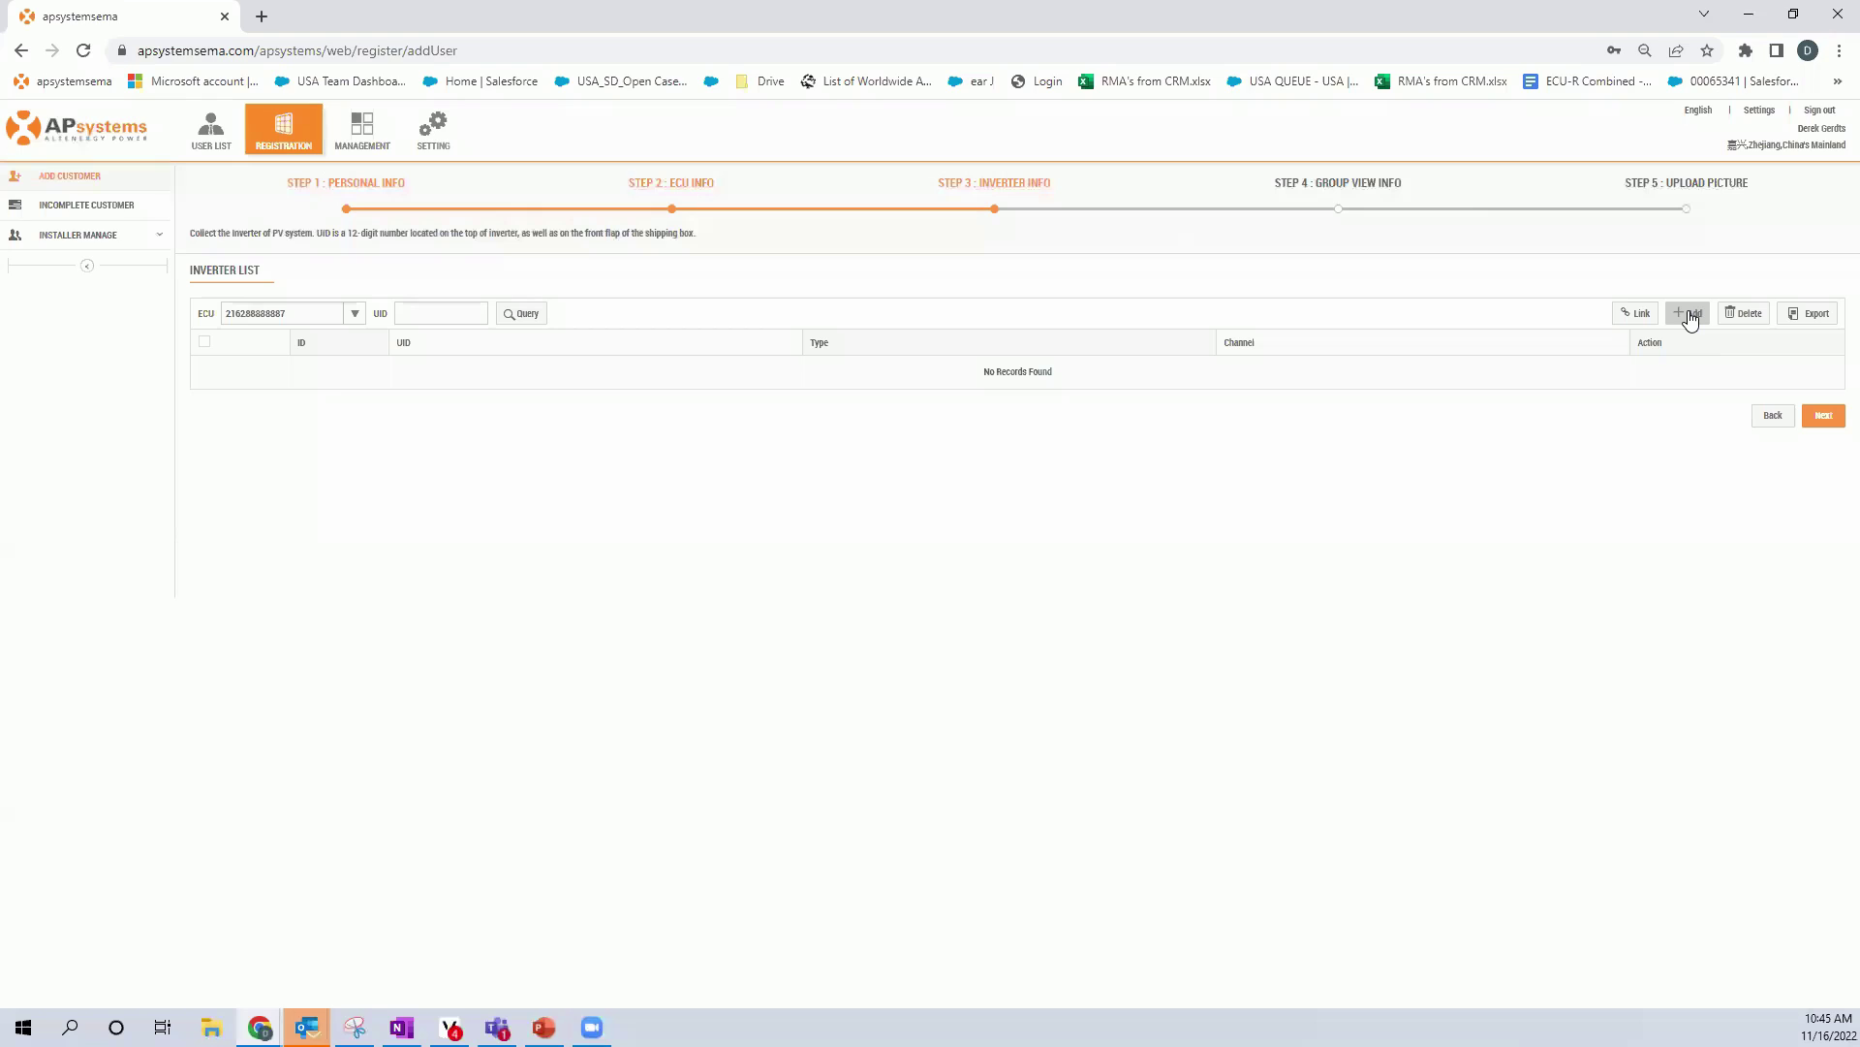
left_click_drag(940, 183, 1063, 190)
left_click(1029, 183)
left_click(1687, 315)
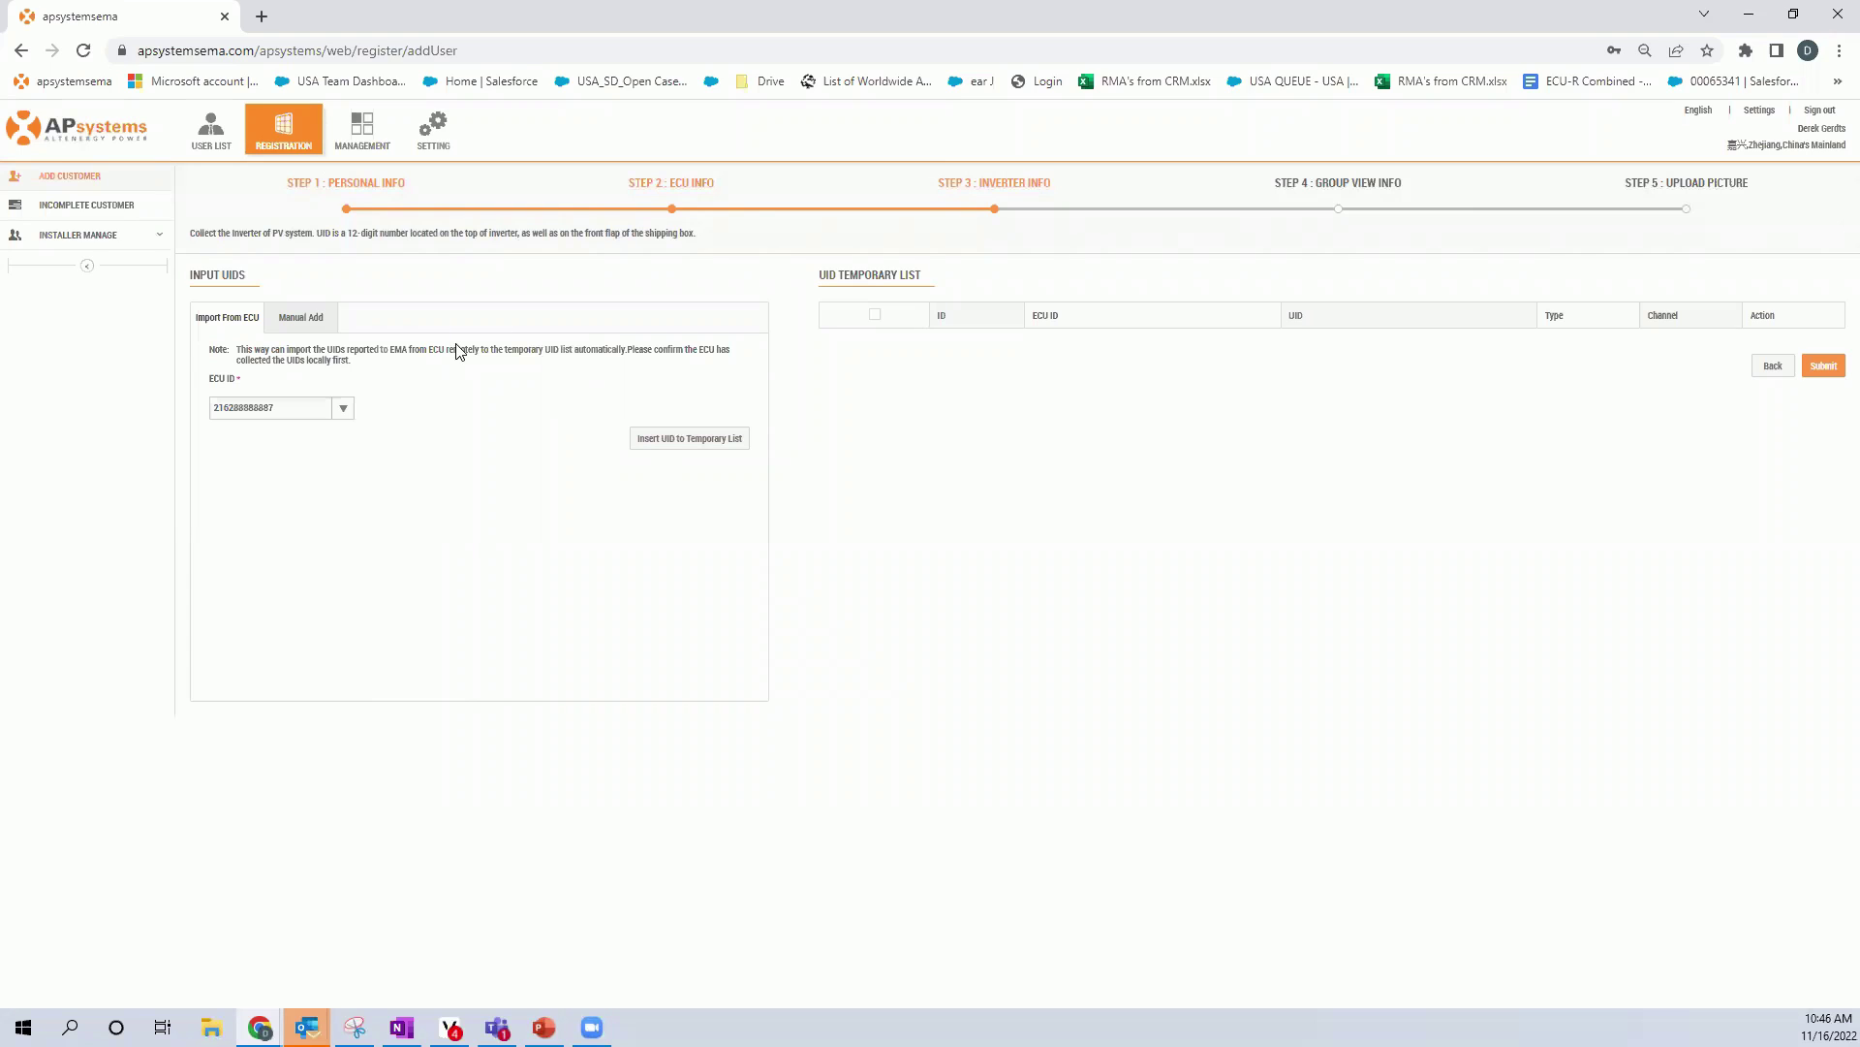
Try to import the inverter UIDs reported by the ECU into the UID temporary list
left_click(689, 440)
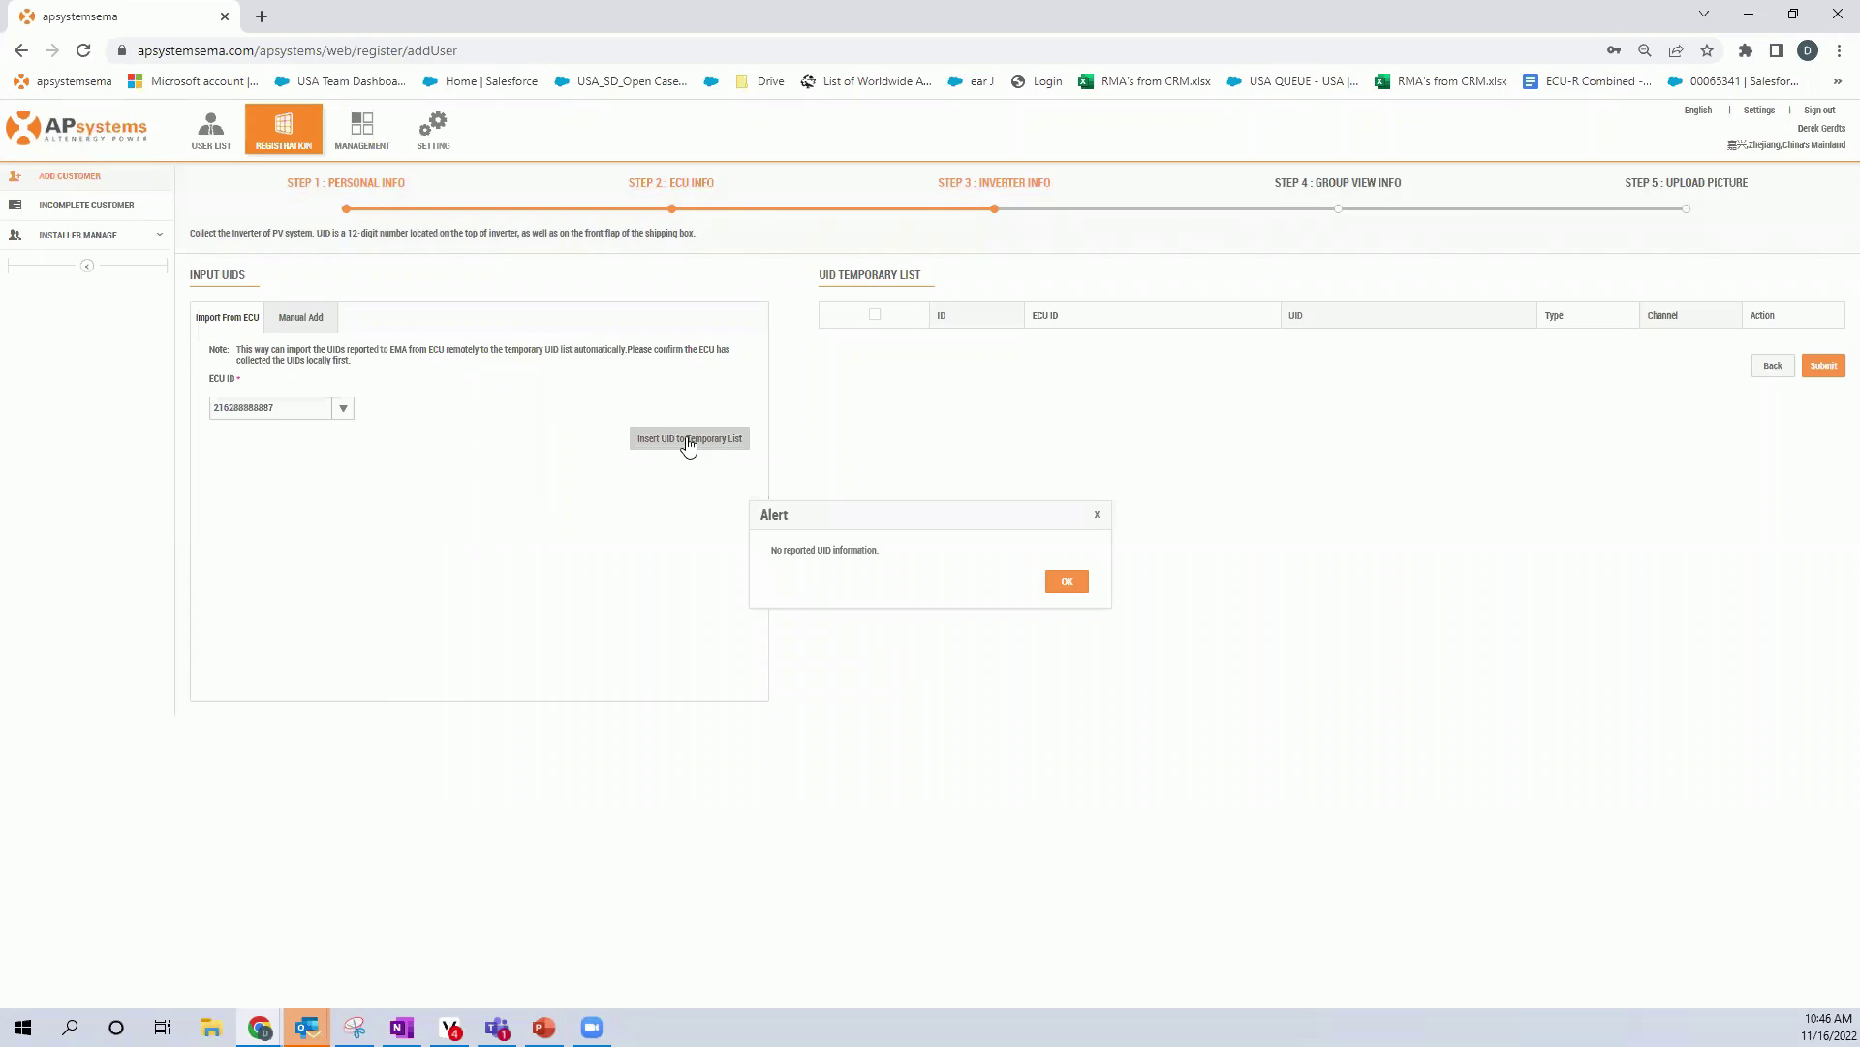
left_click(1067, 583)
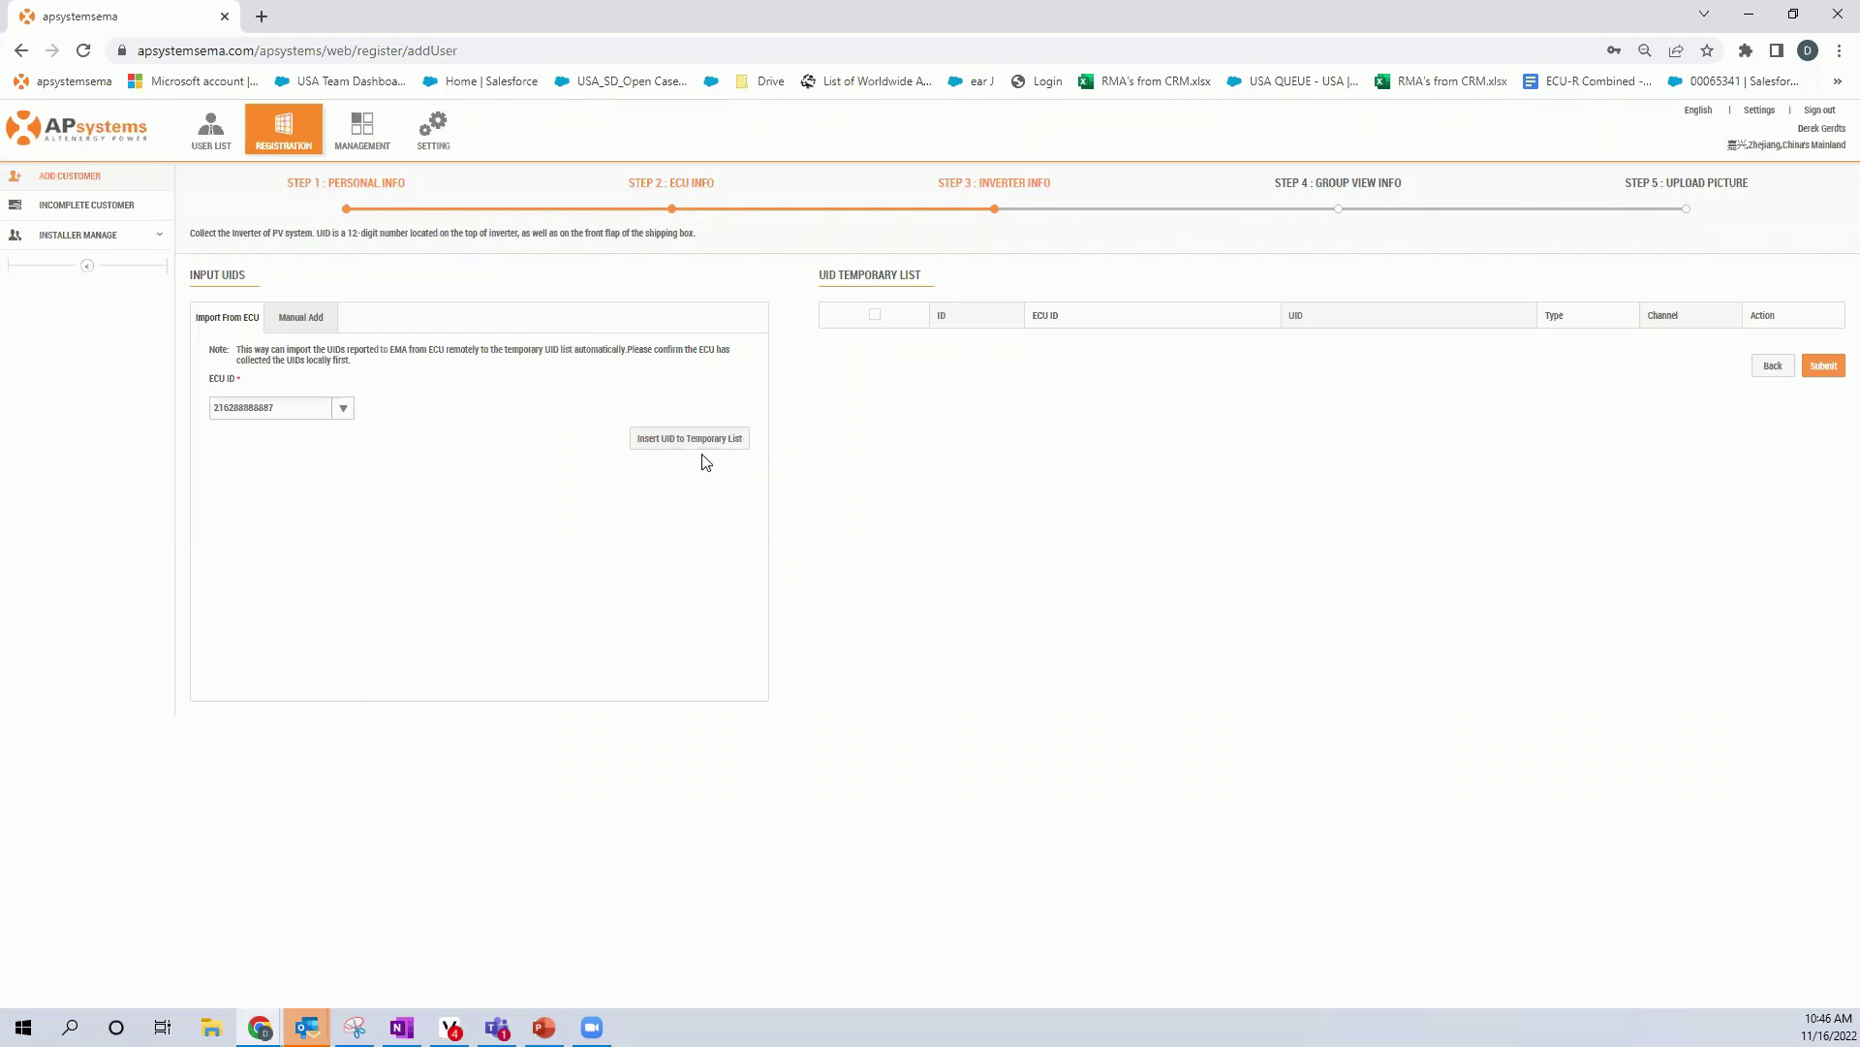
left_click_drag(934, 286, 806, 286)
left_click(885, 276)
Switch to adding inverter UIDs manually and choose DS3 Series as the inverter type
left_click(300, 319)
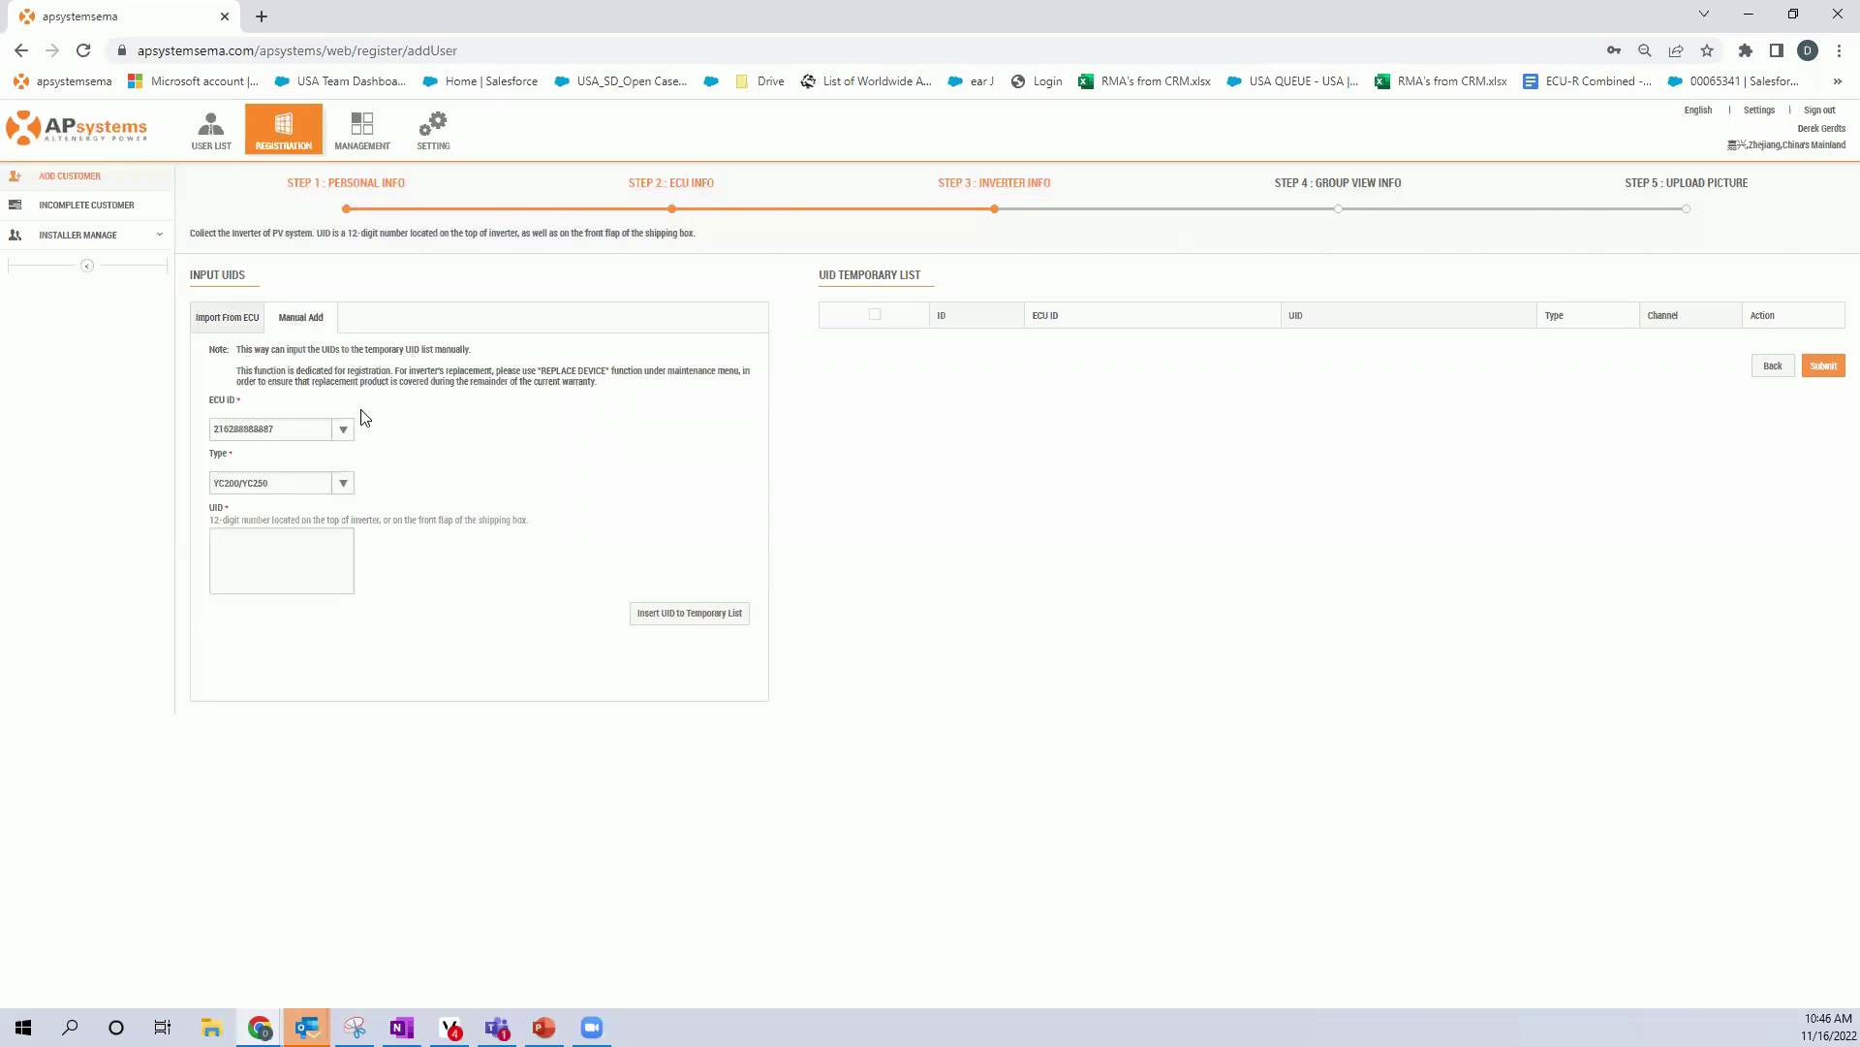
left_click(237, 320)
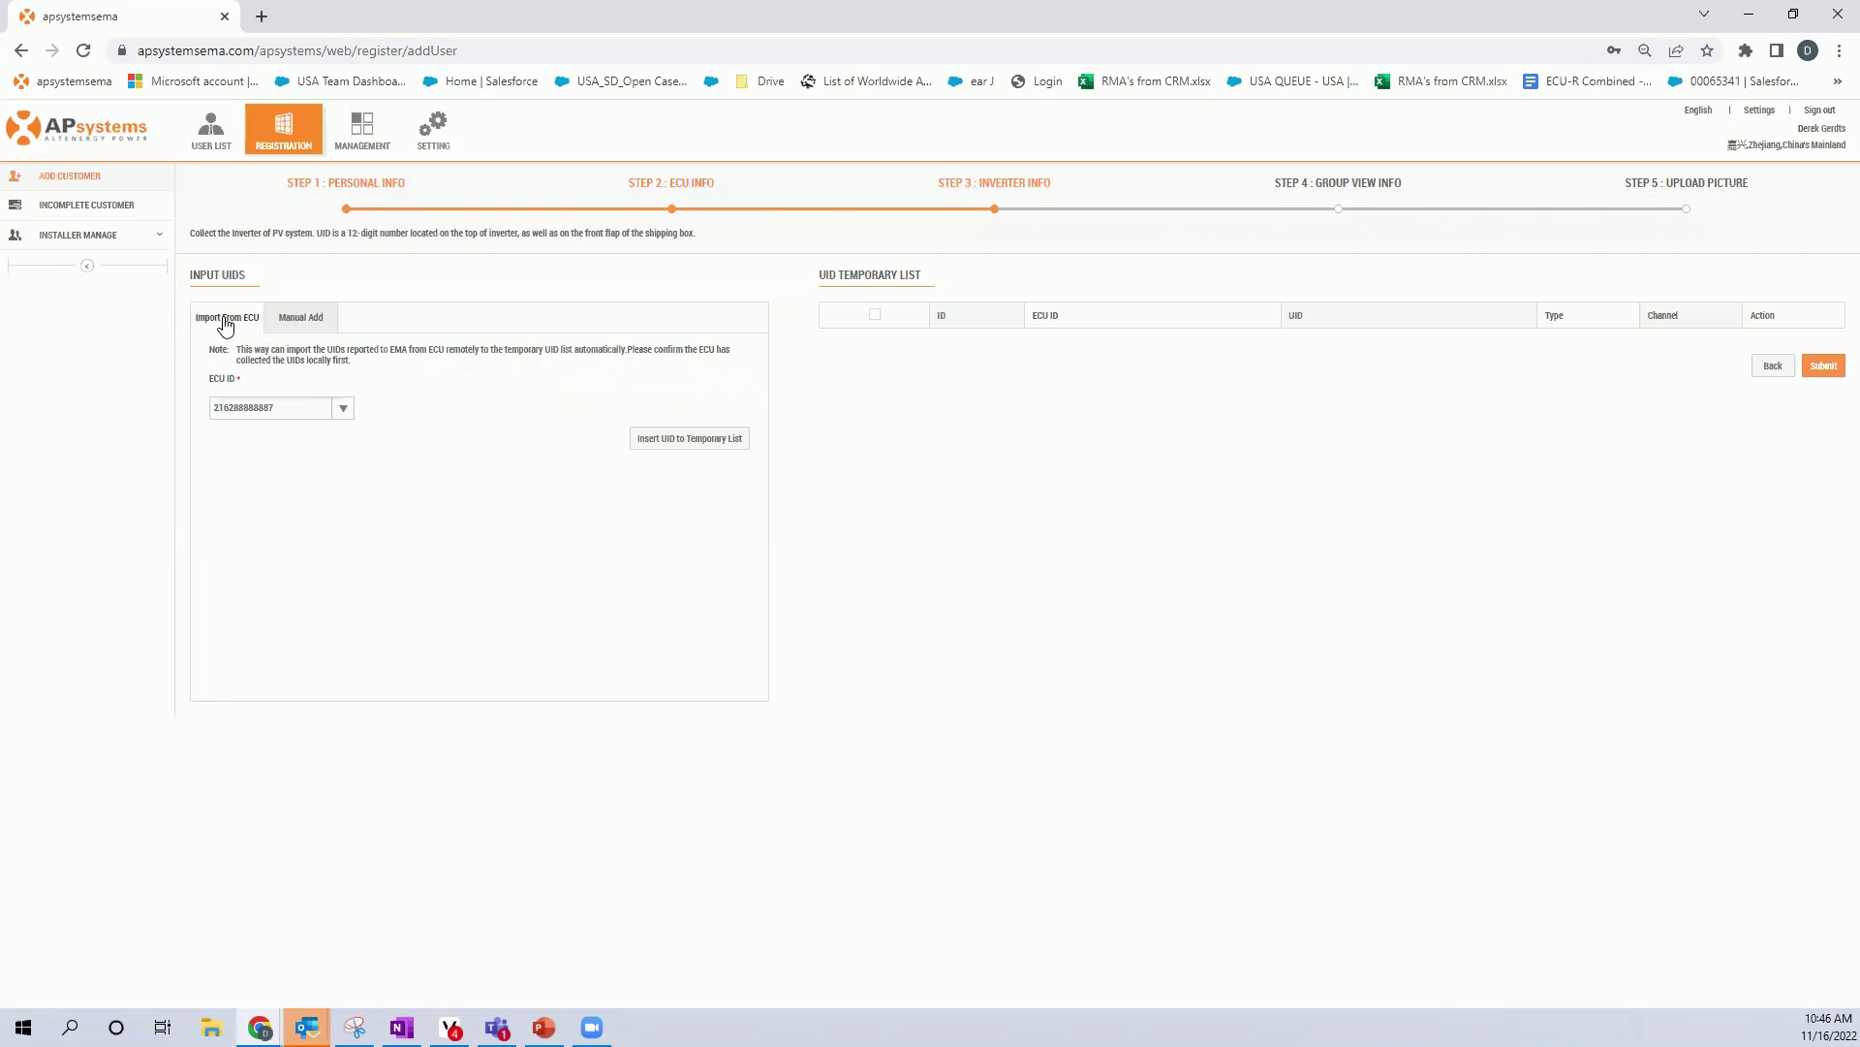
left_click(300, 320)
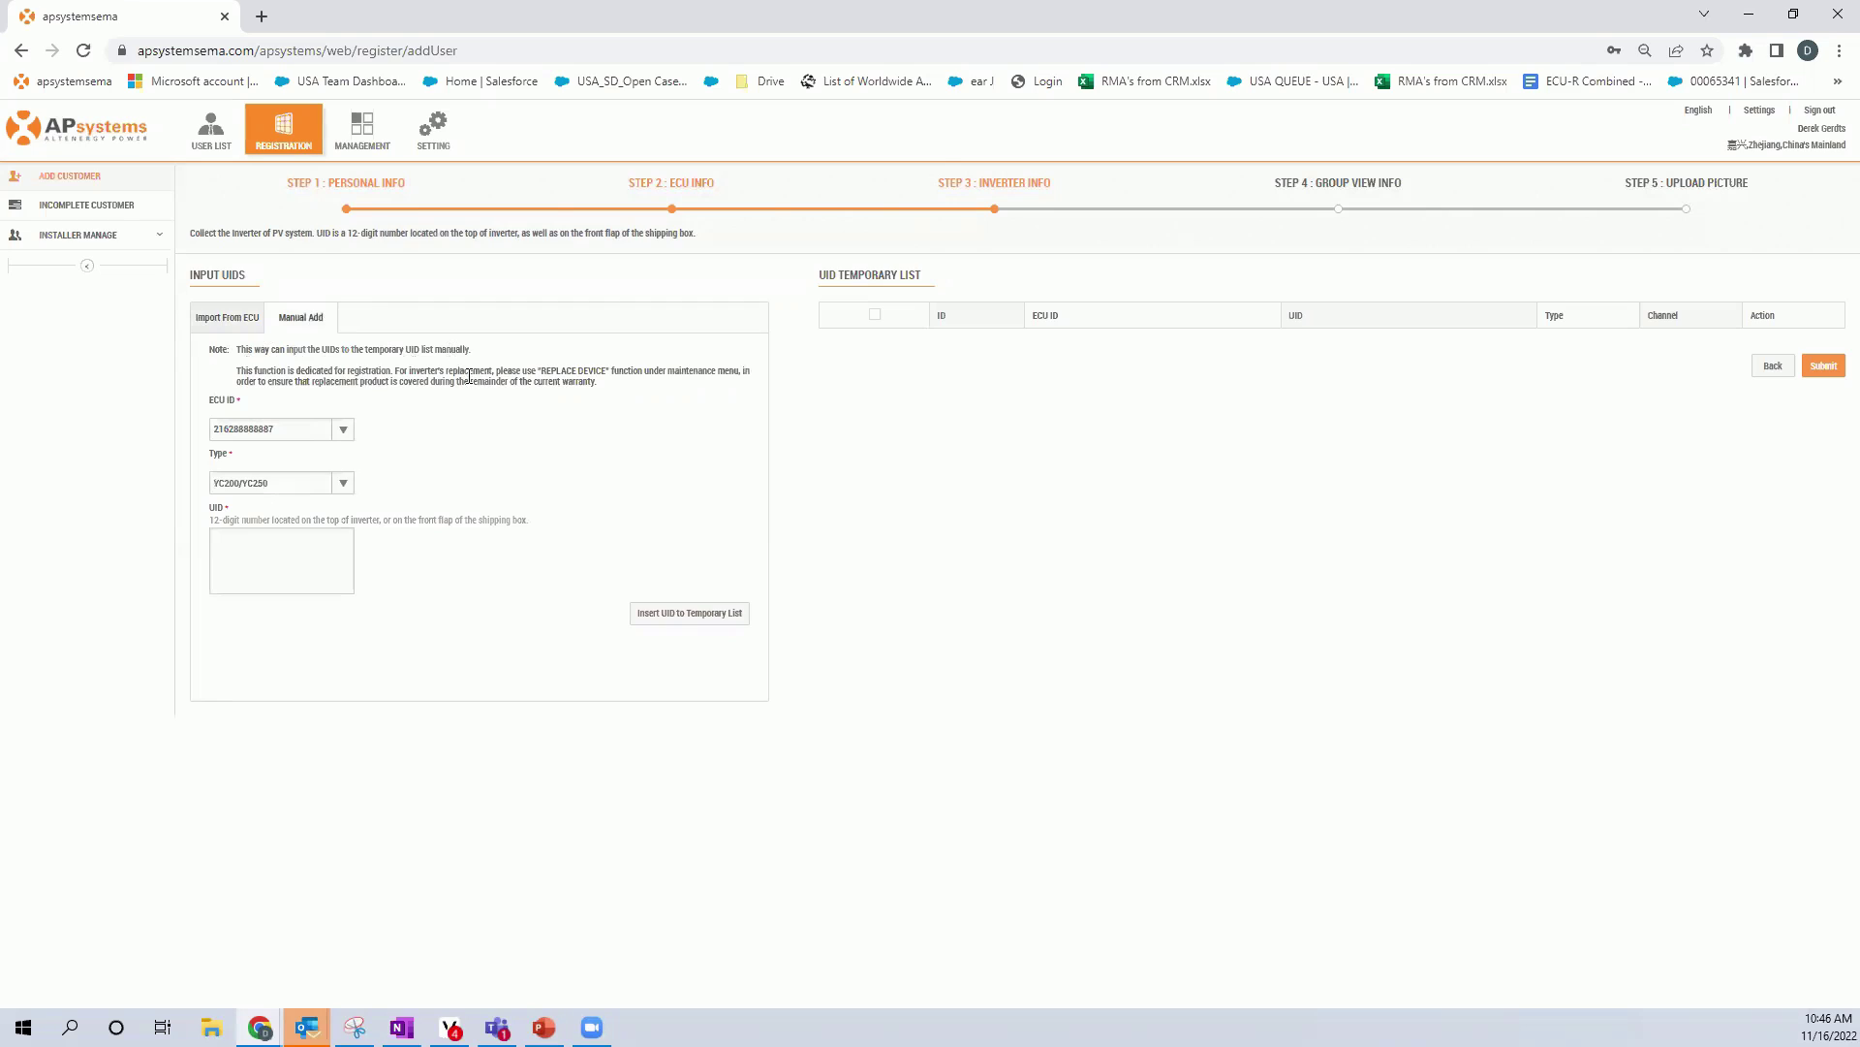
left_click(333, 487)
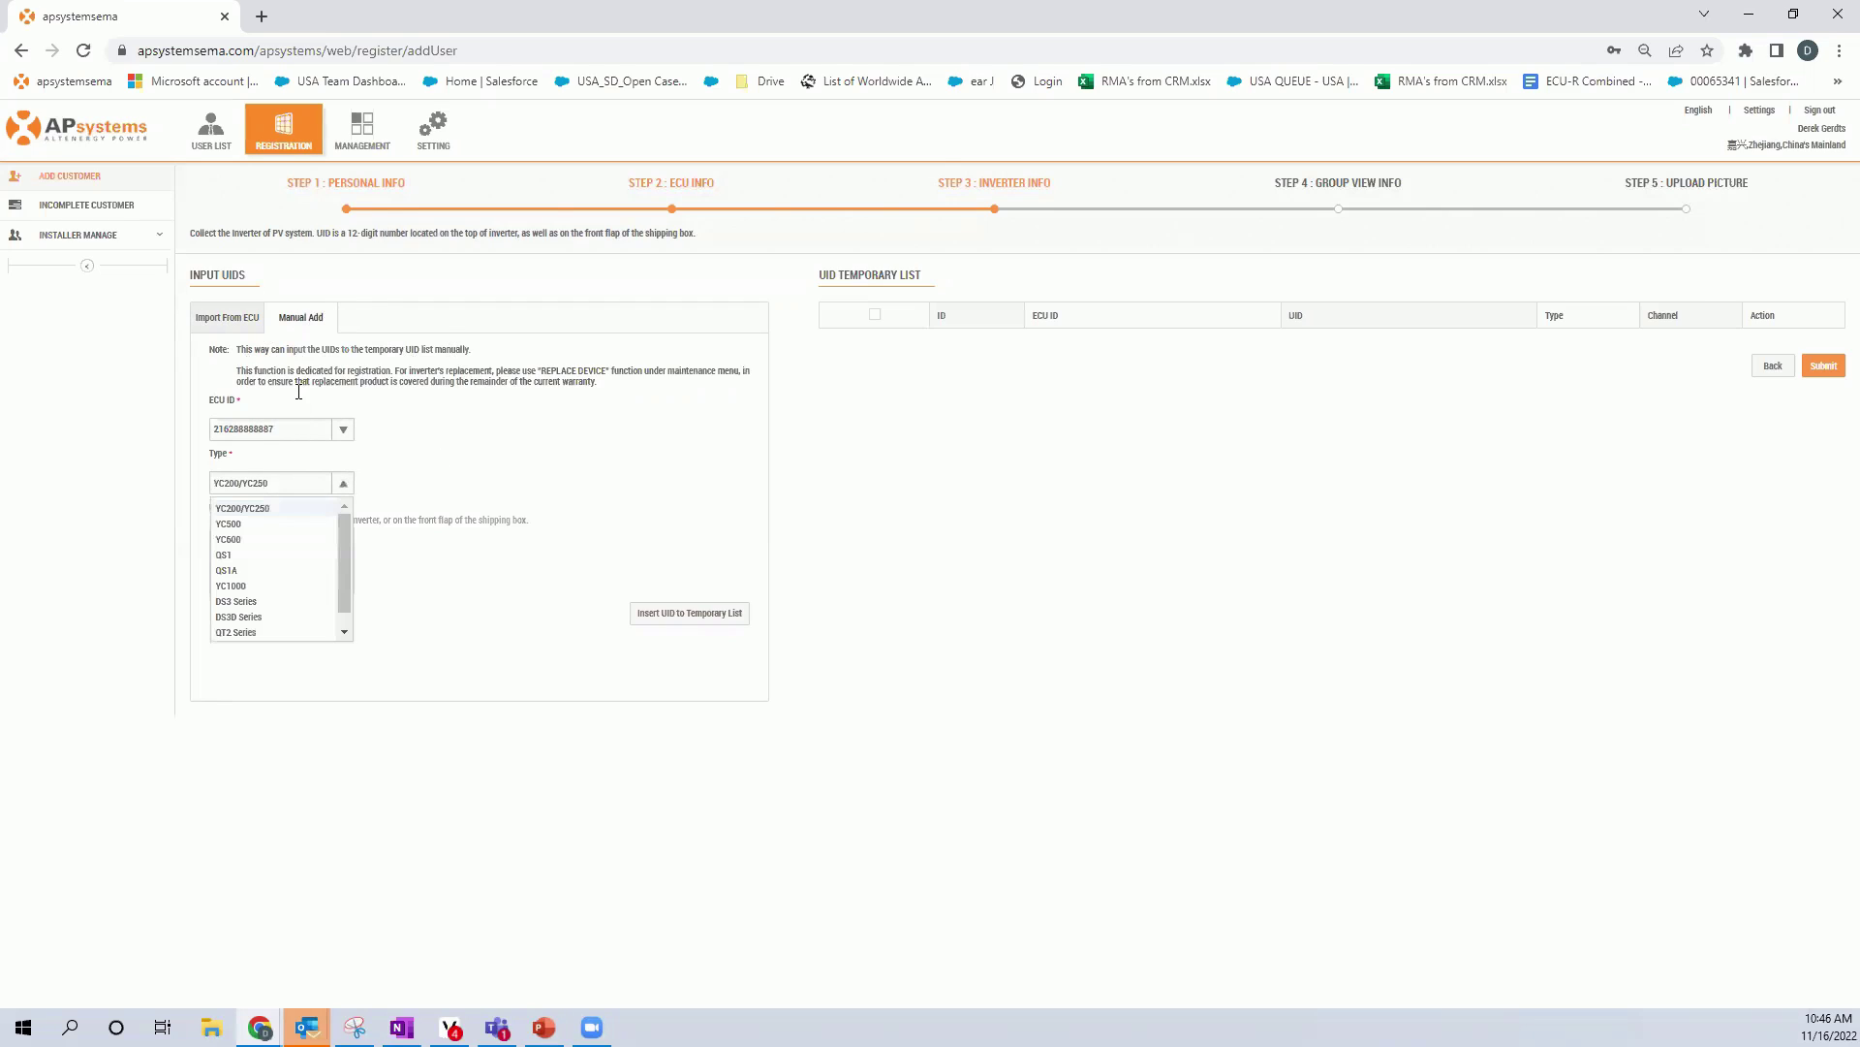
left_click(287, 426)
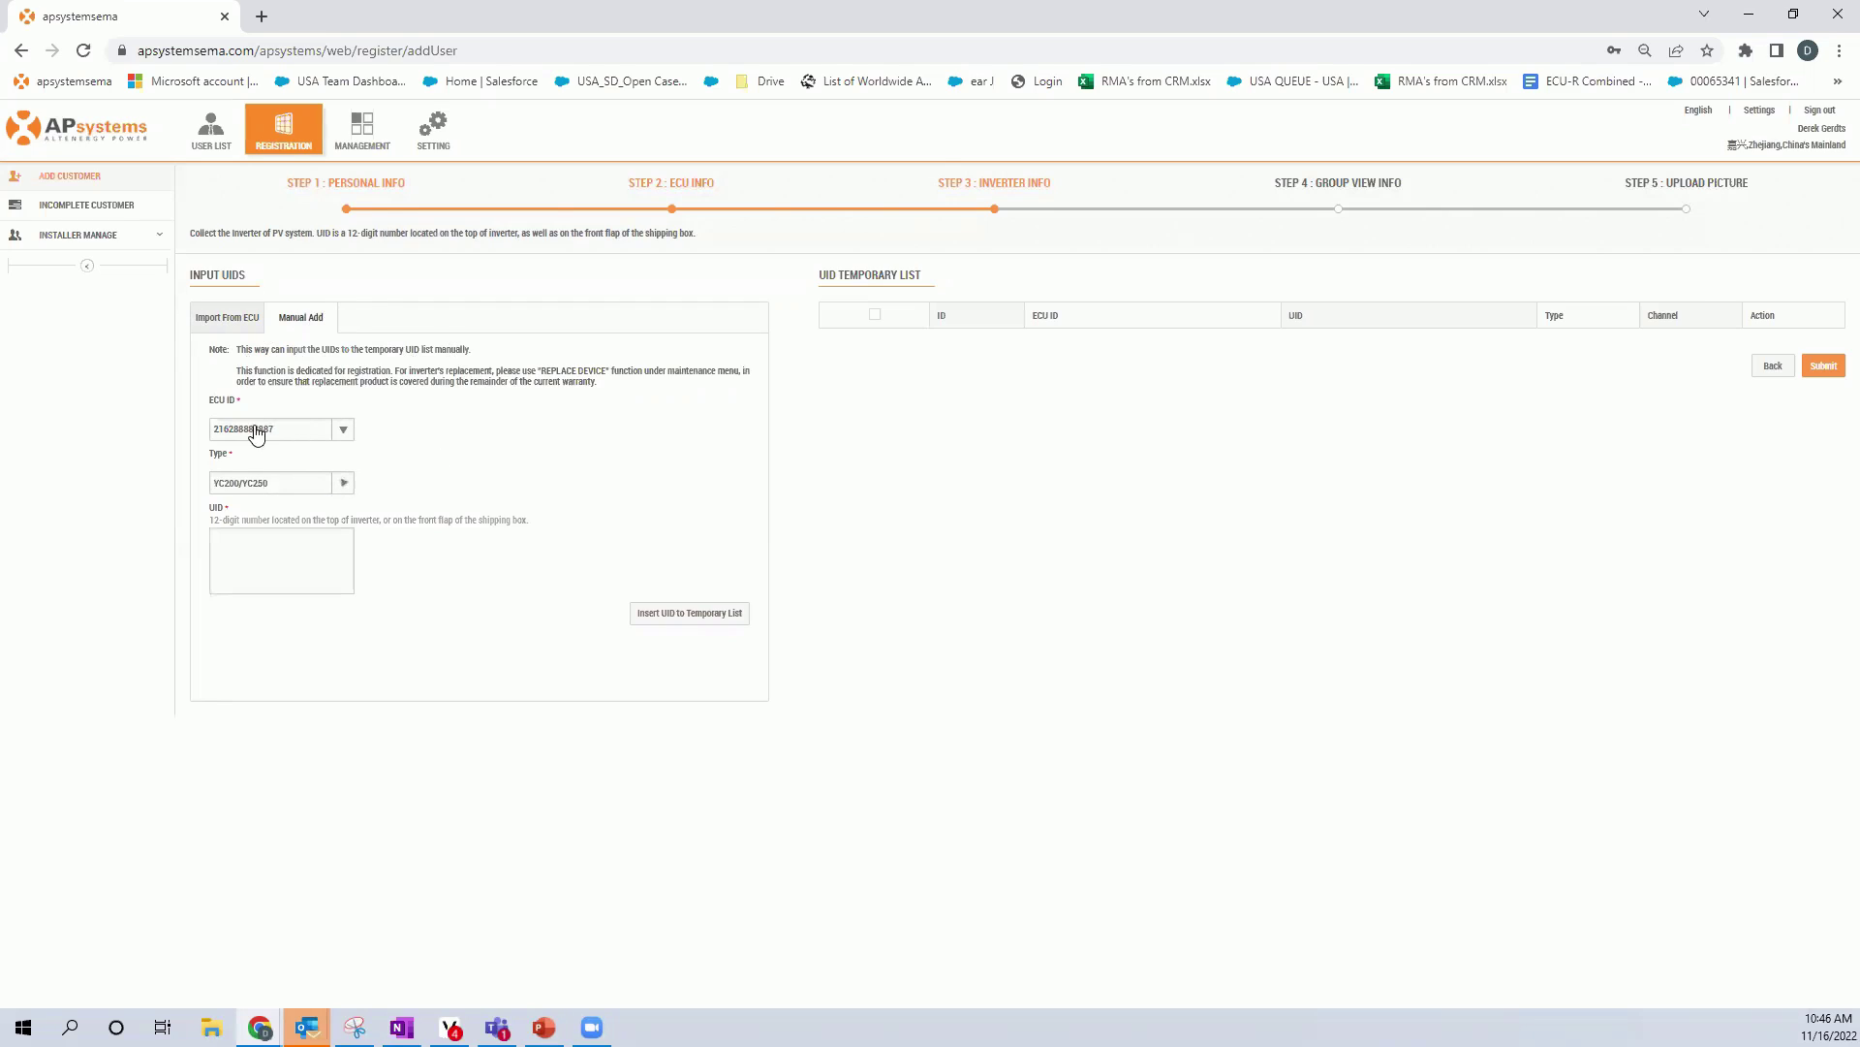
left_click(289, 485)
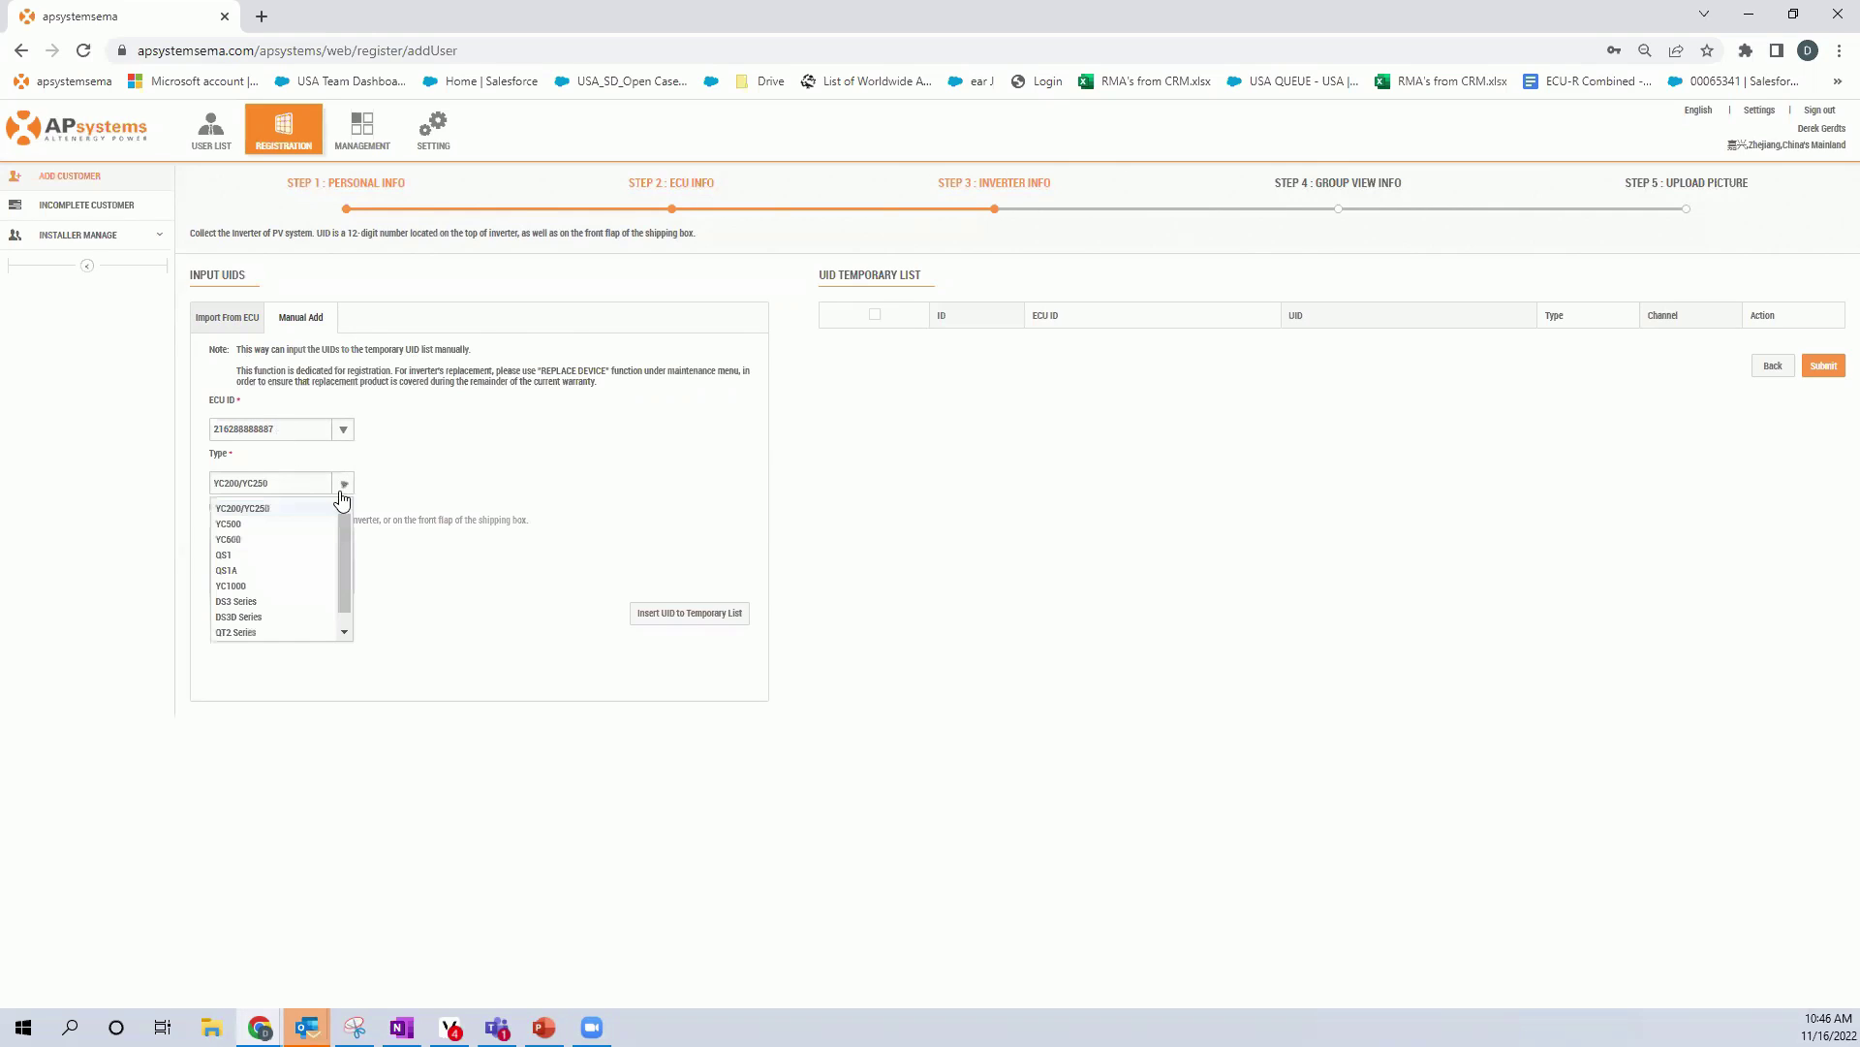
left_click(269, 606)
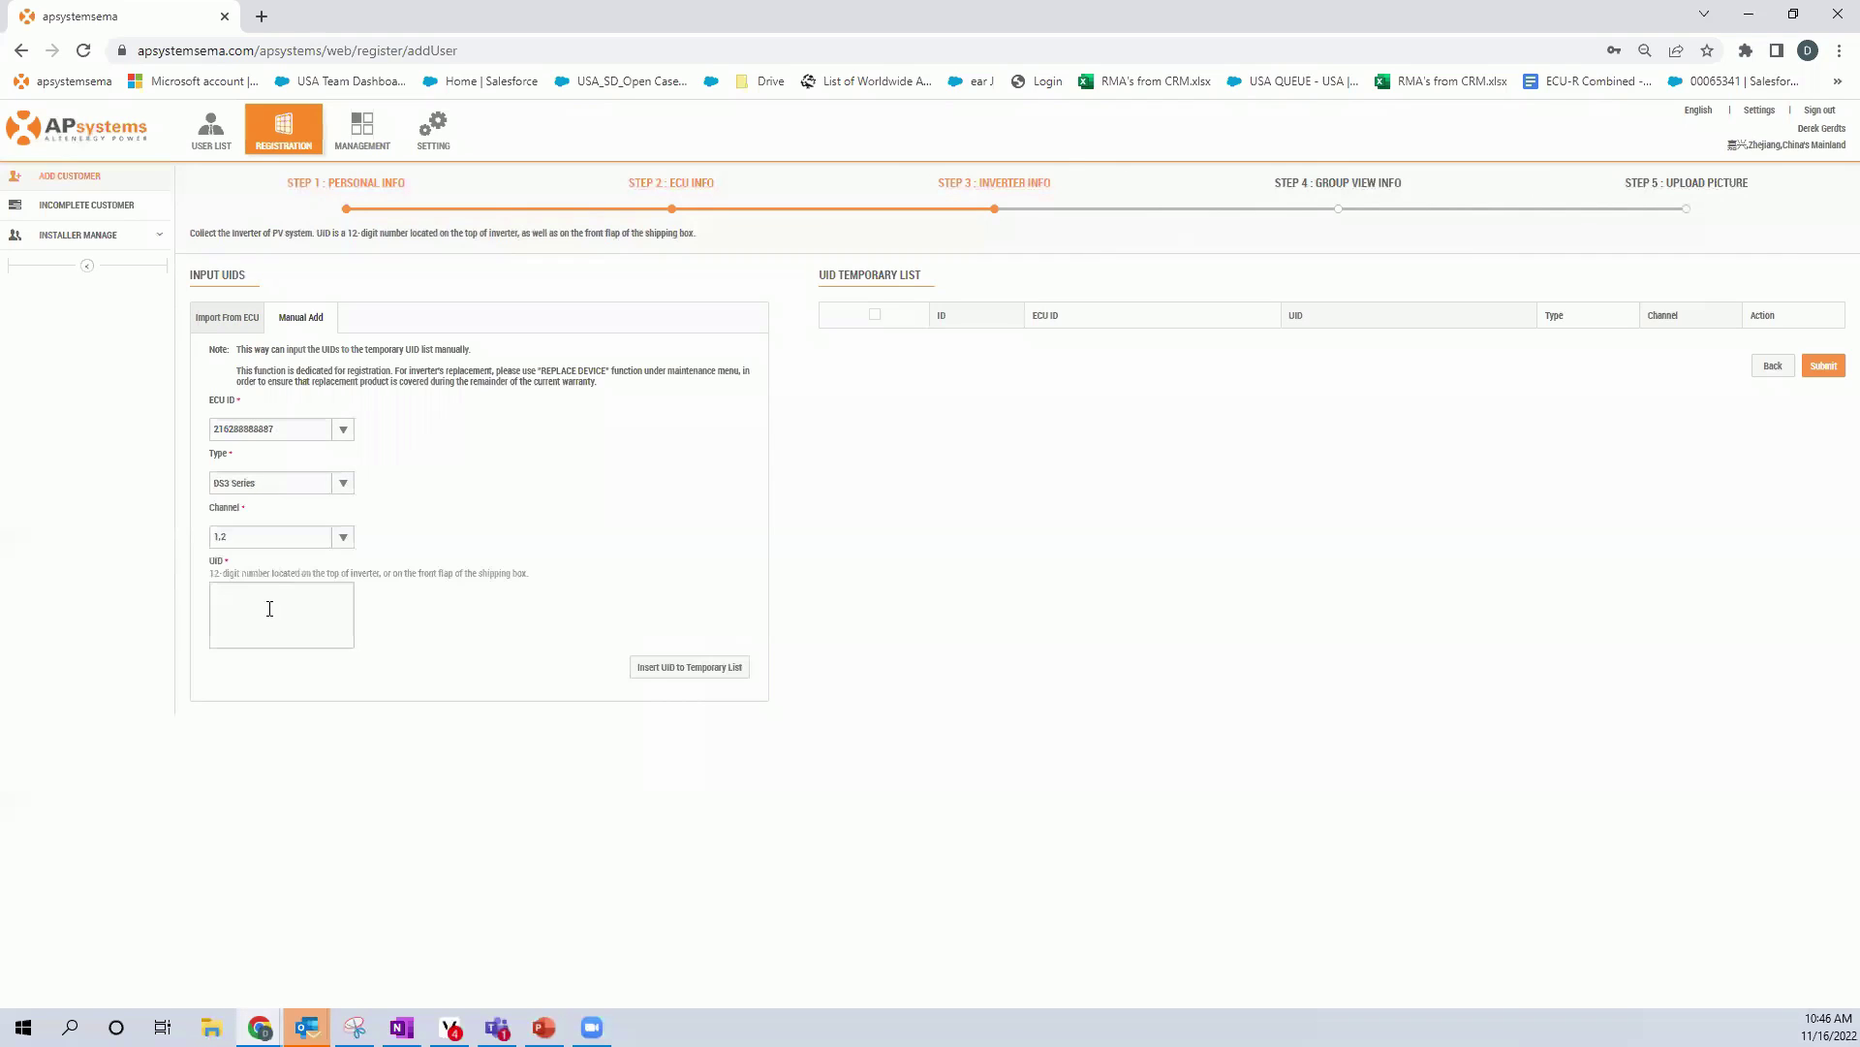
Try channel 1 for the DS3 Series inverters, and return the channel selection to 1,2
left_click(291, 589)
left_click(278, 551)
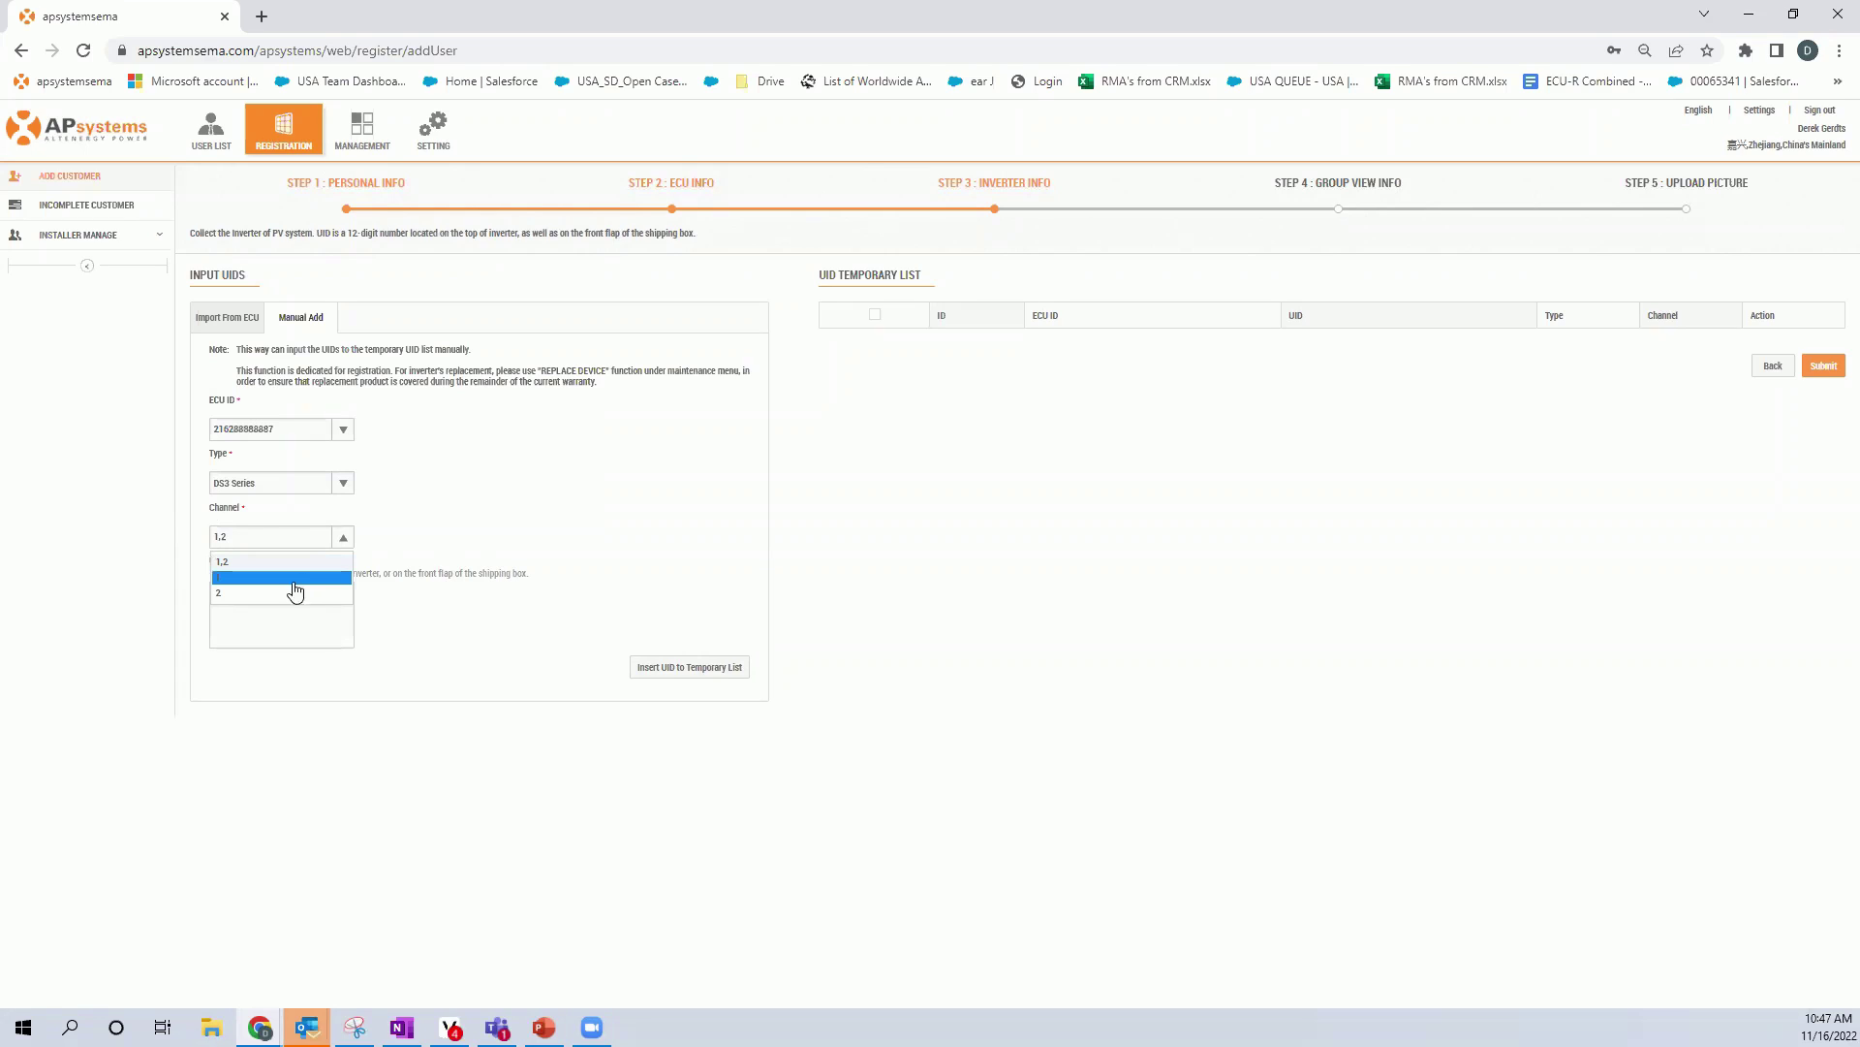
left_click(285, 578)
left_click(282, 538)
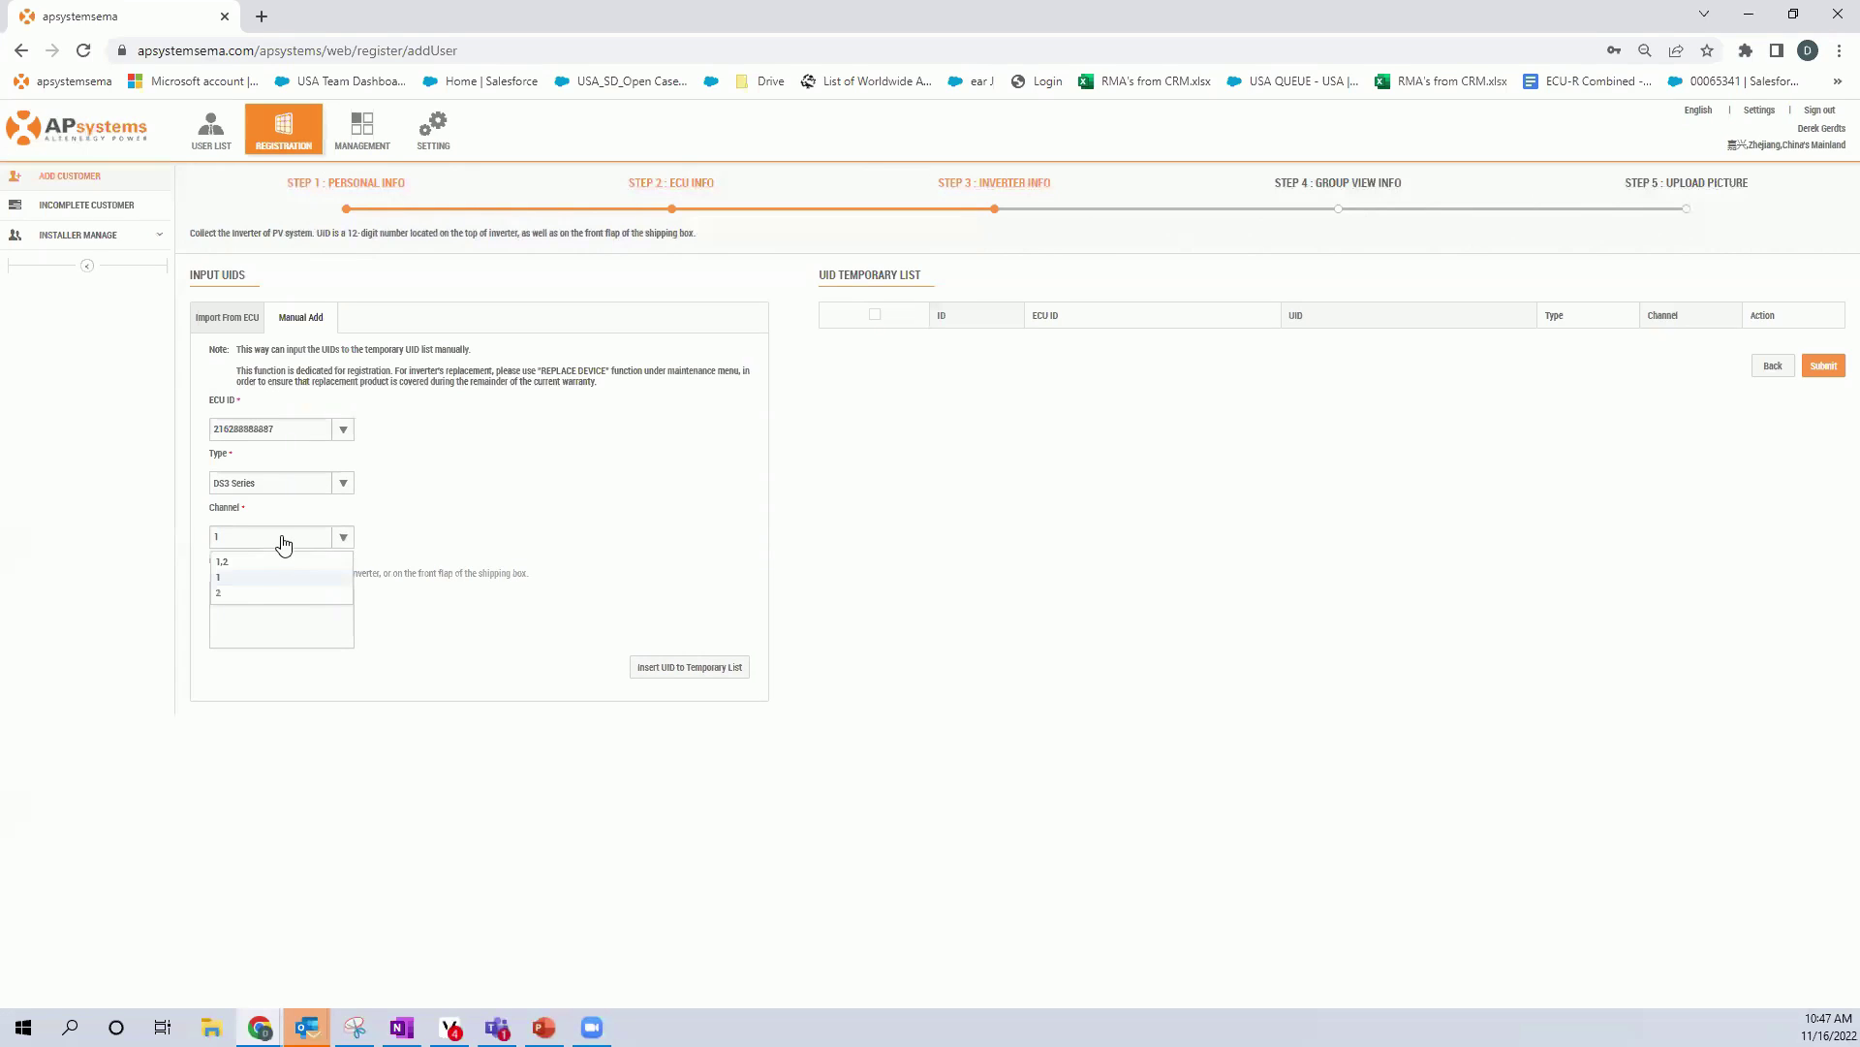
left_click(275, 563)
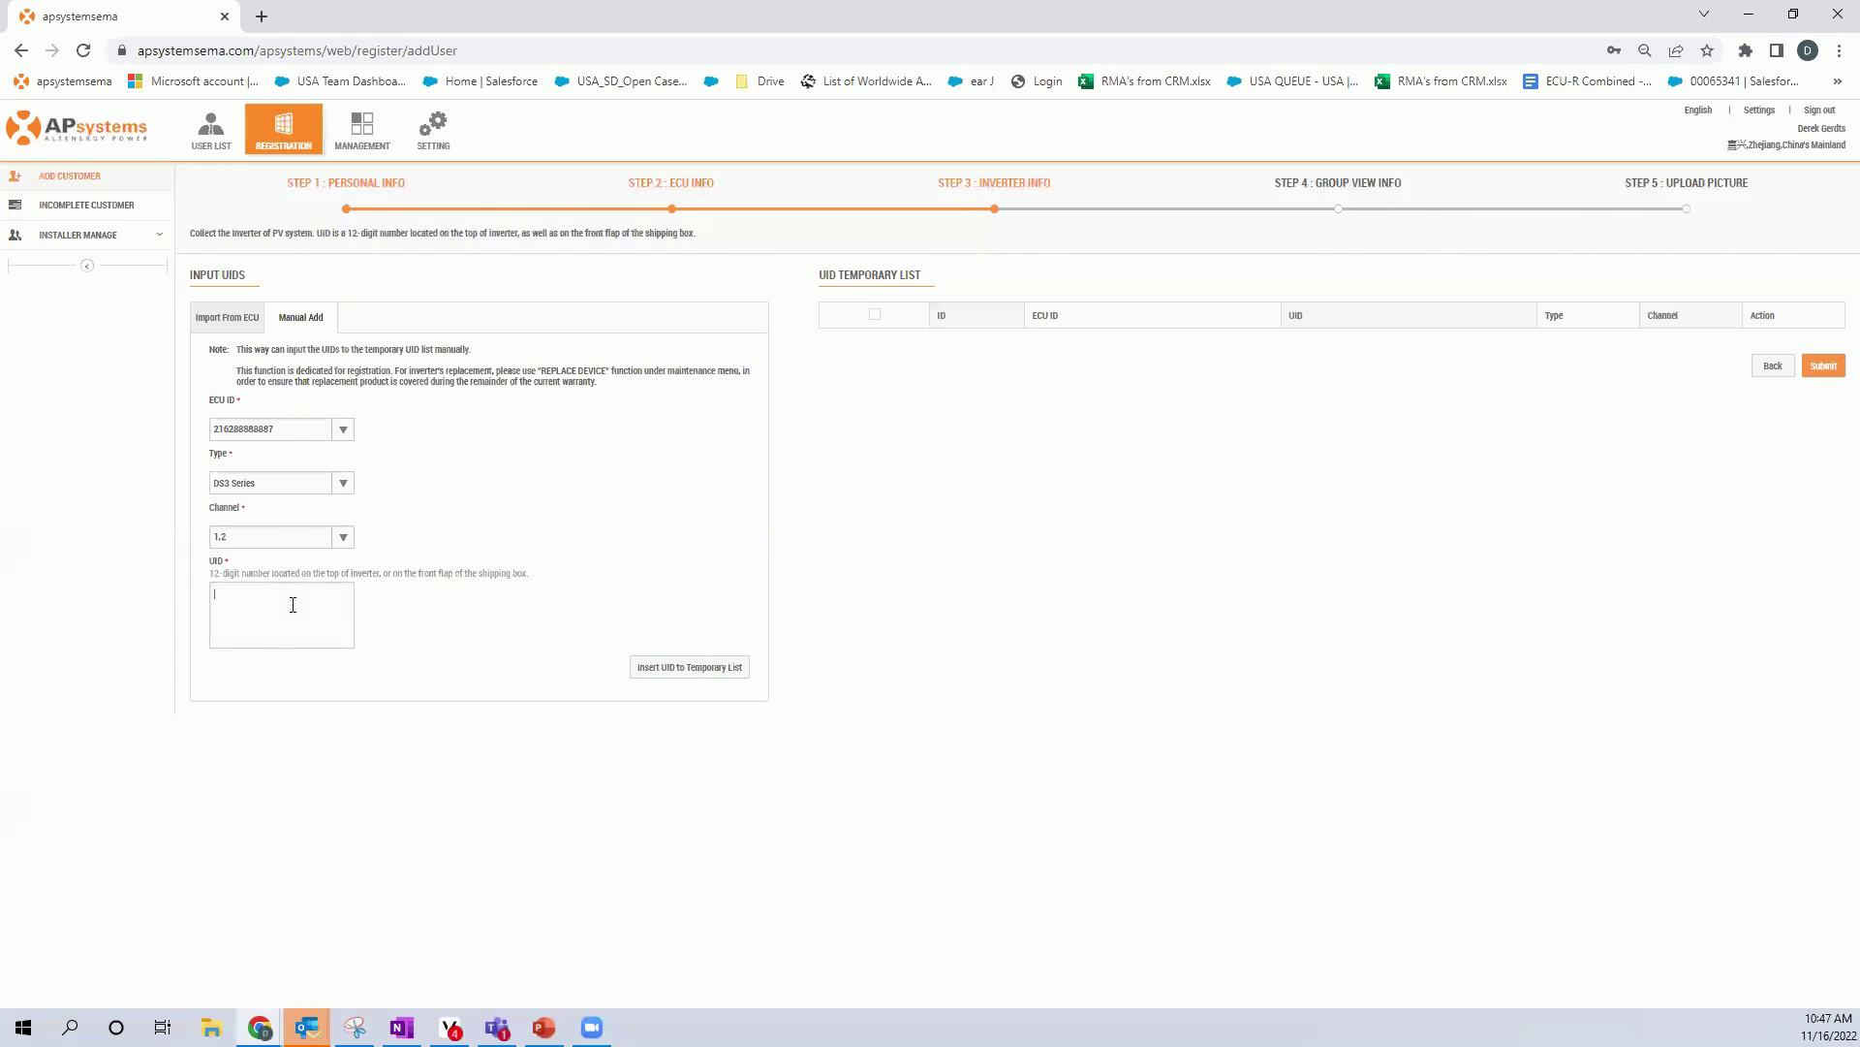
left_click(292, 604)
type("7020000")
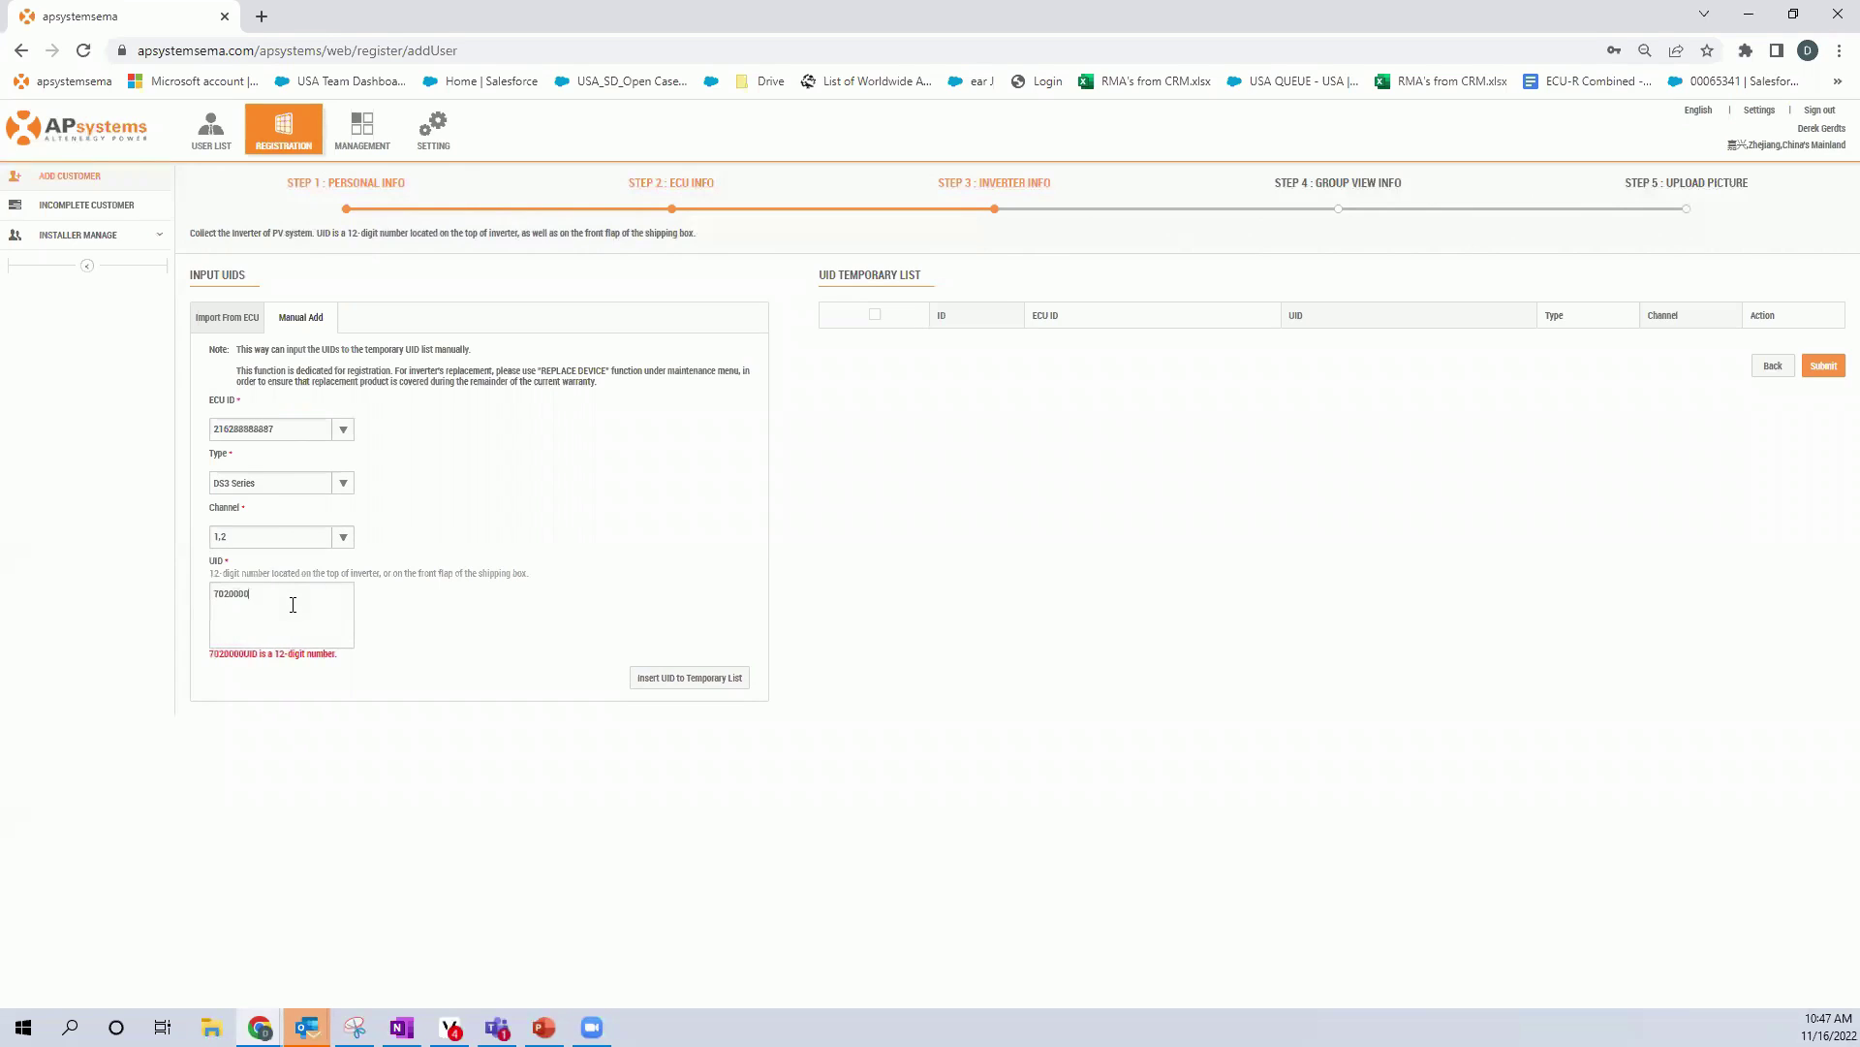
type("11111")
key("Return")
type("1")
key("BackSpace")
key("BackSpace")
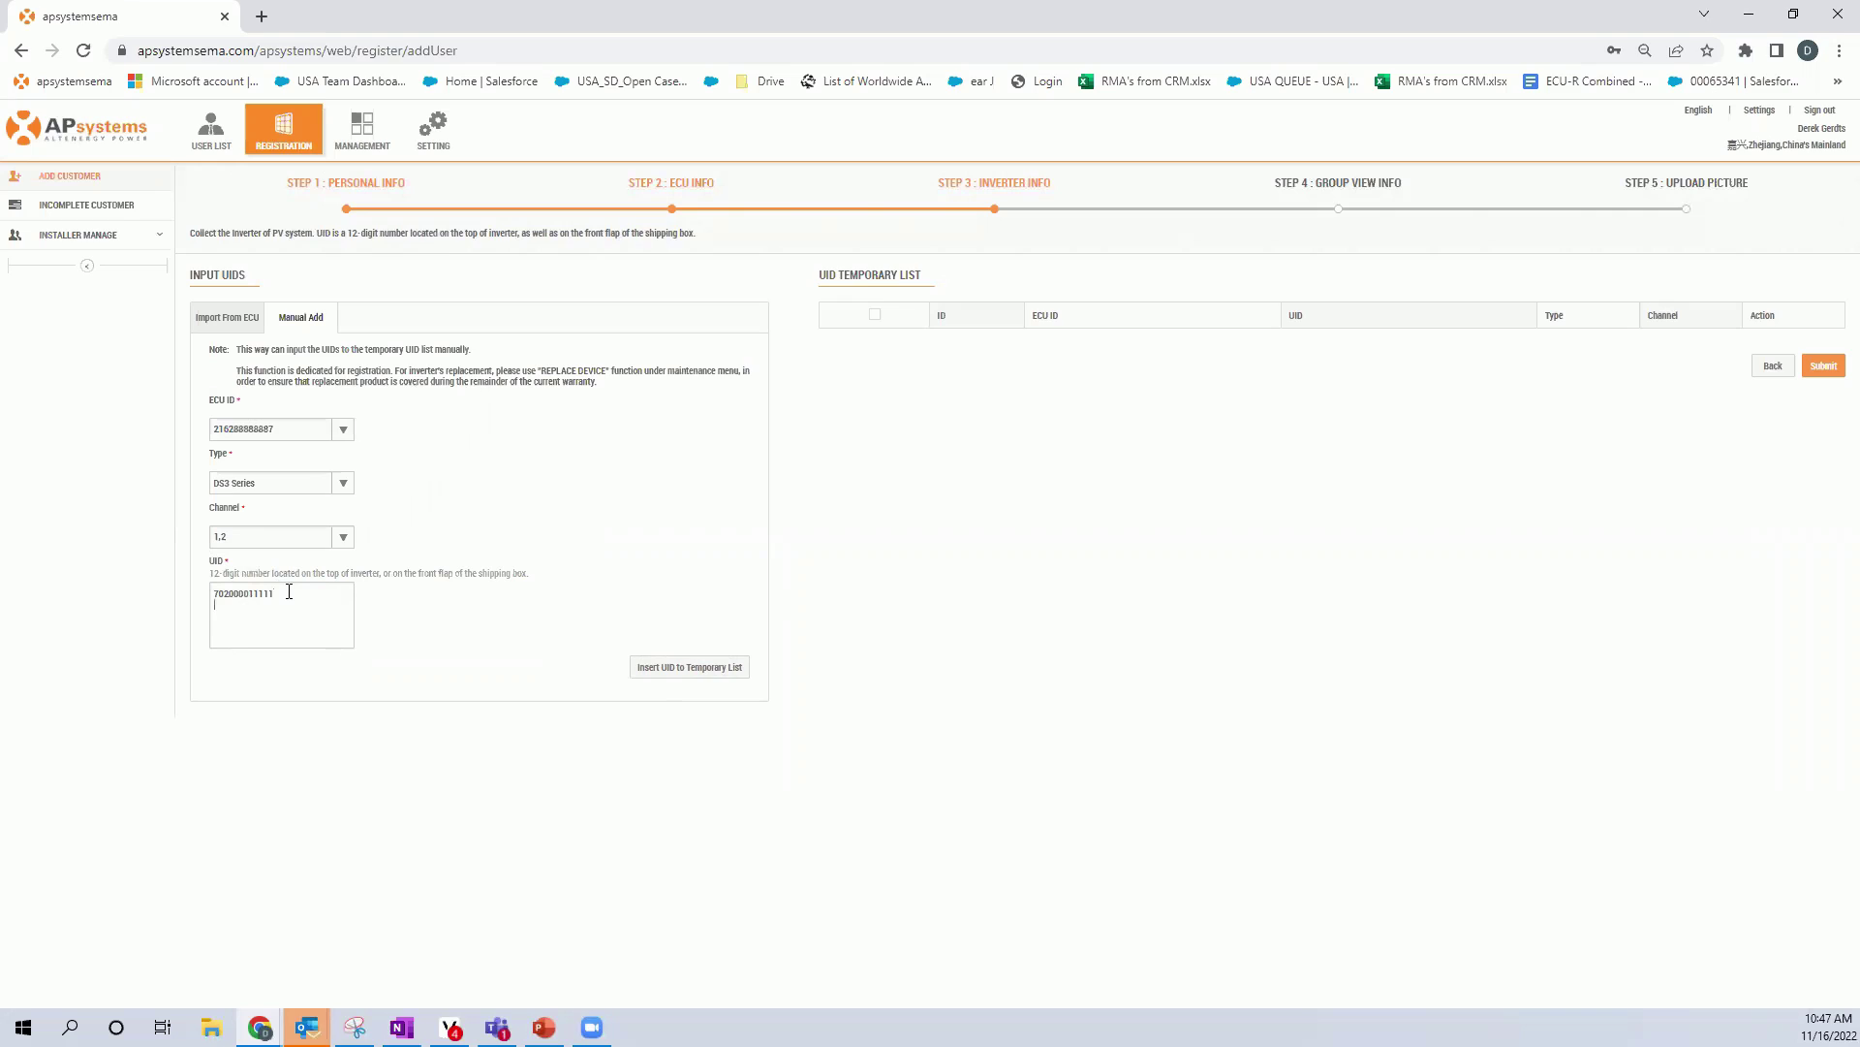
key("Return")
type("70200002222")
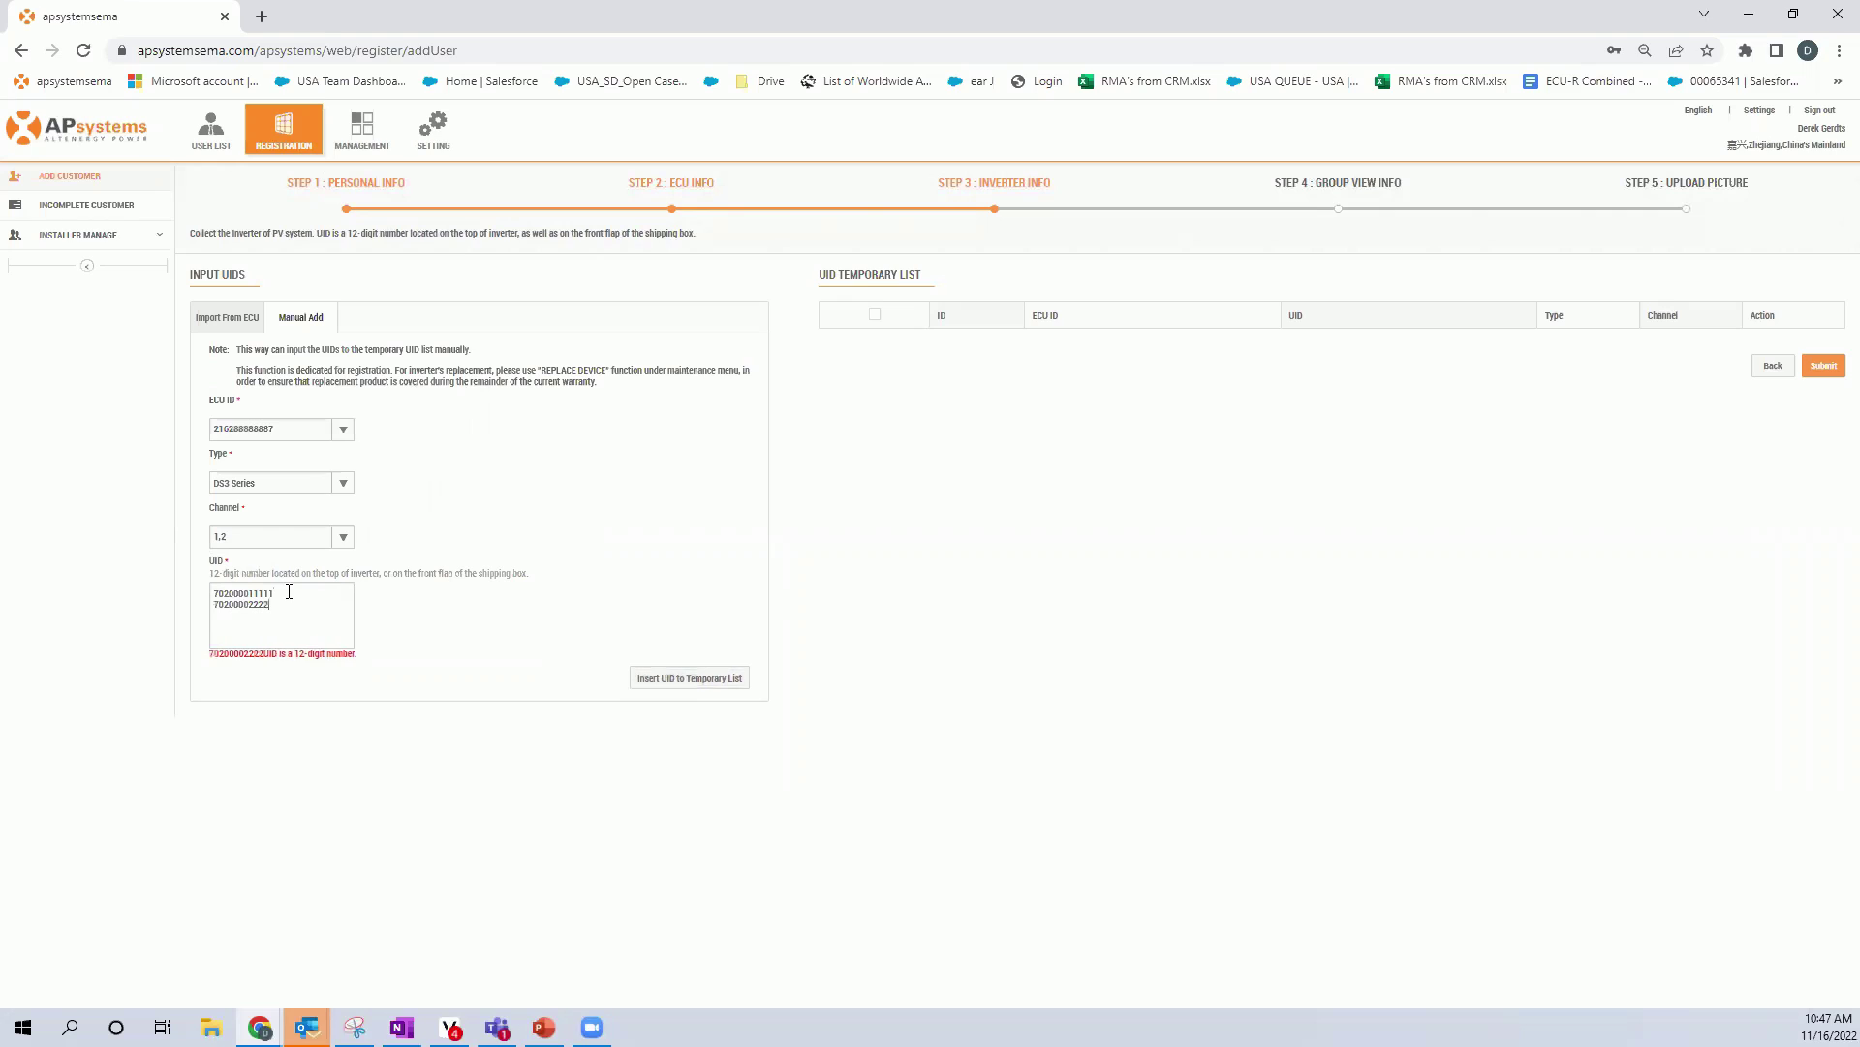
type("2")
key("Return")
type("702000039999")
key("Return")
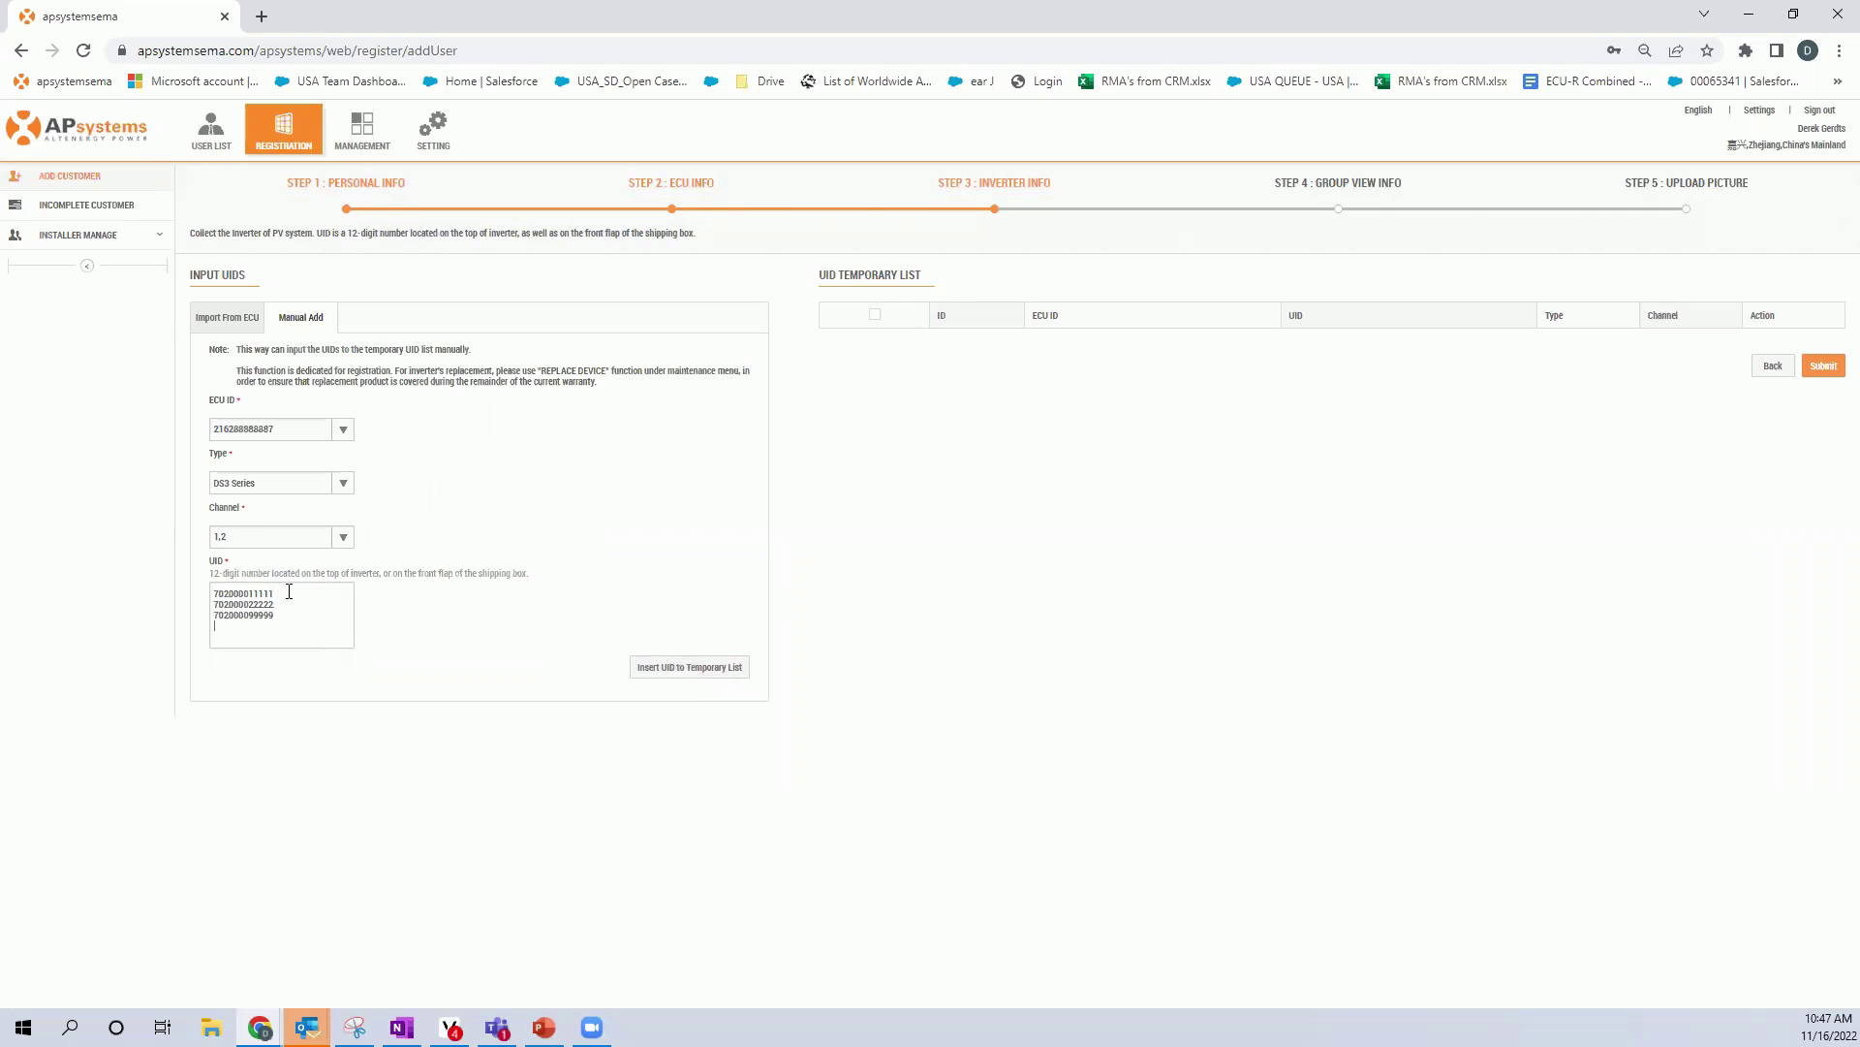
left_click(701, 668)
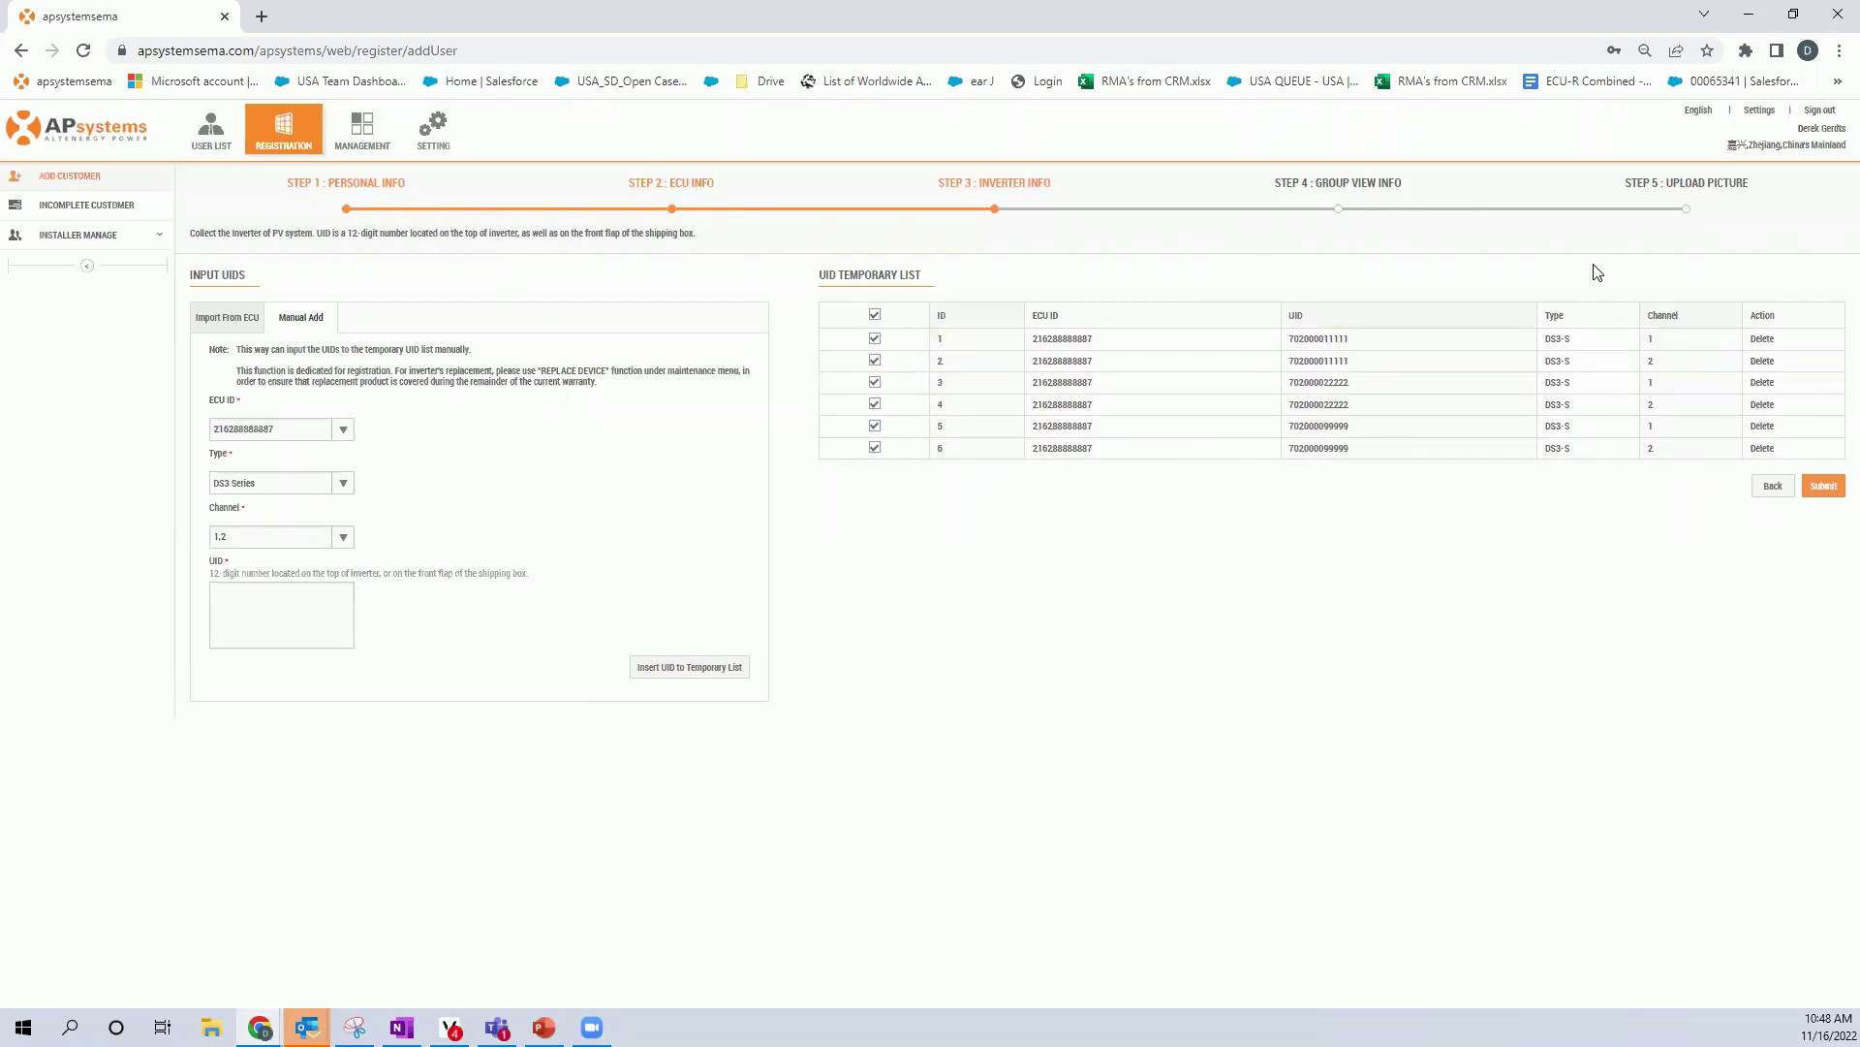
Check the channel pairs of the DS3-S UIDs in the temporary list and submit the list
left_click_drag(1357, 337, 1282, 341)
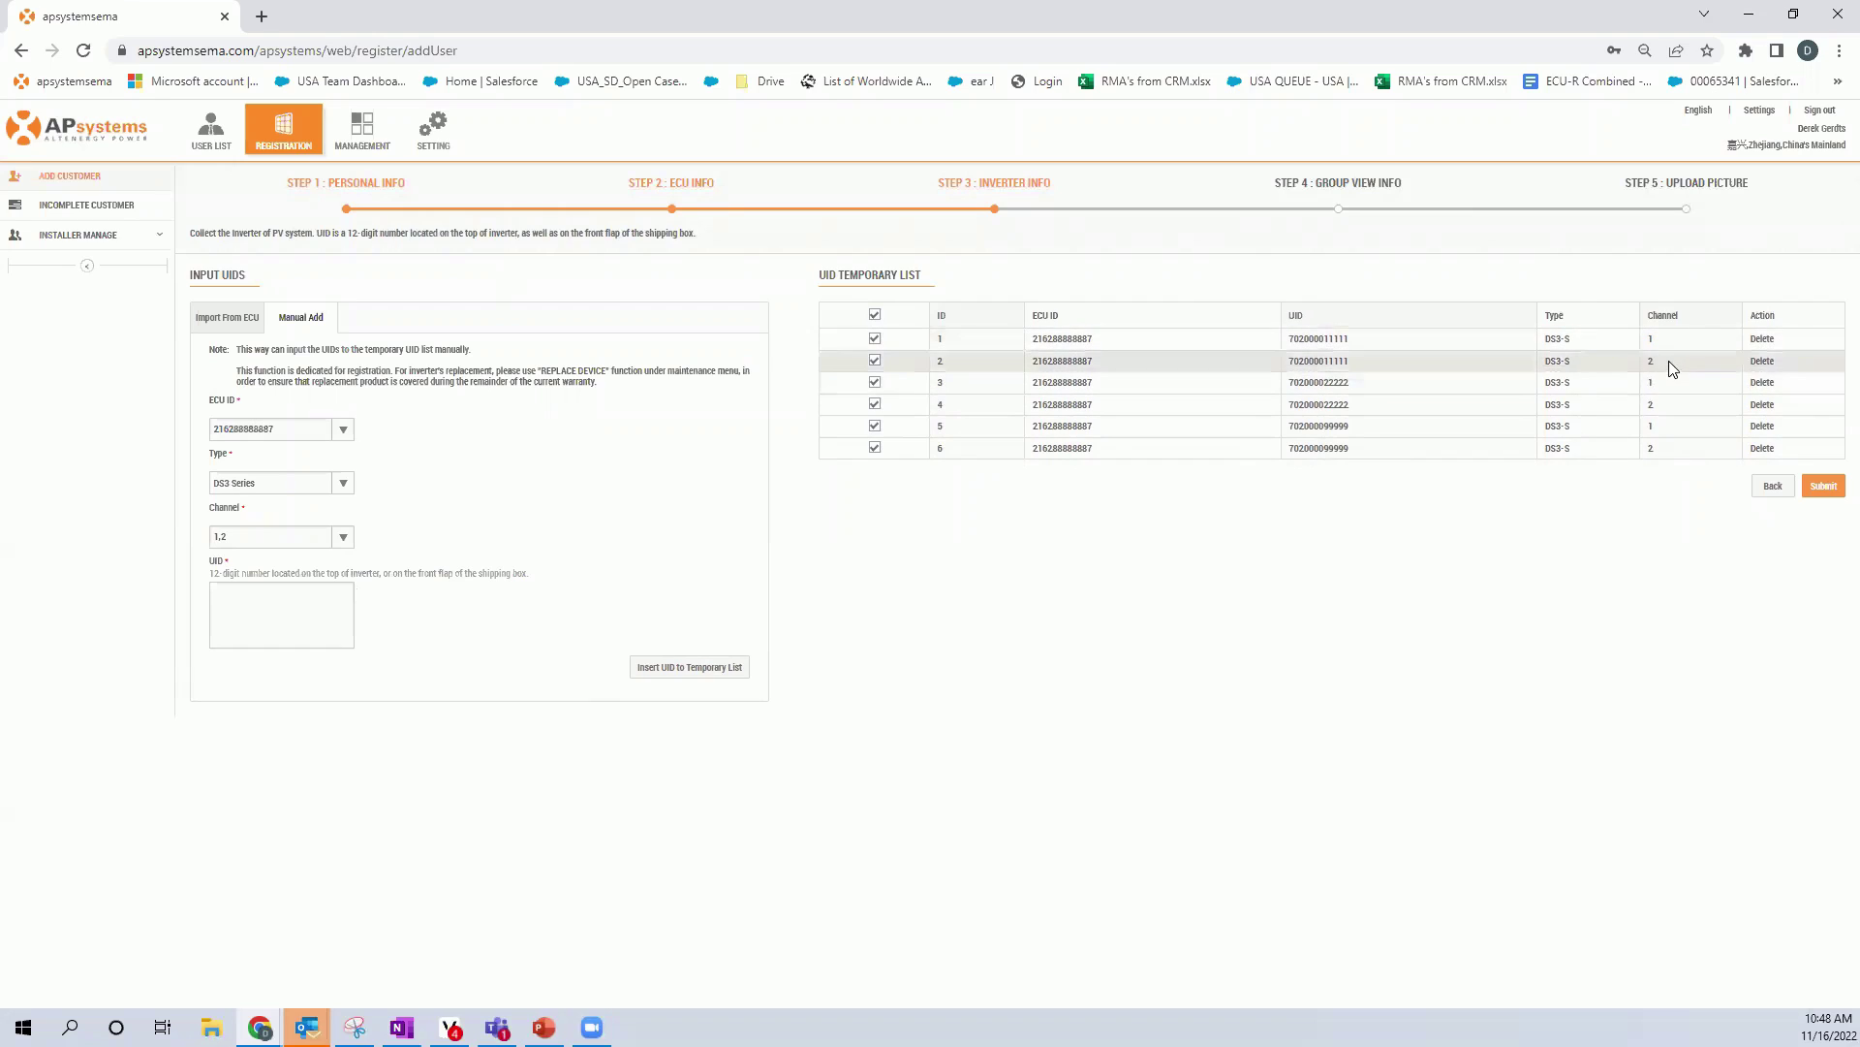
left_click_drag(1351, 362, 1318, 366)
left_click(1335, 345)
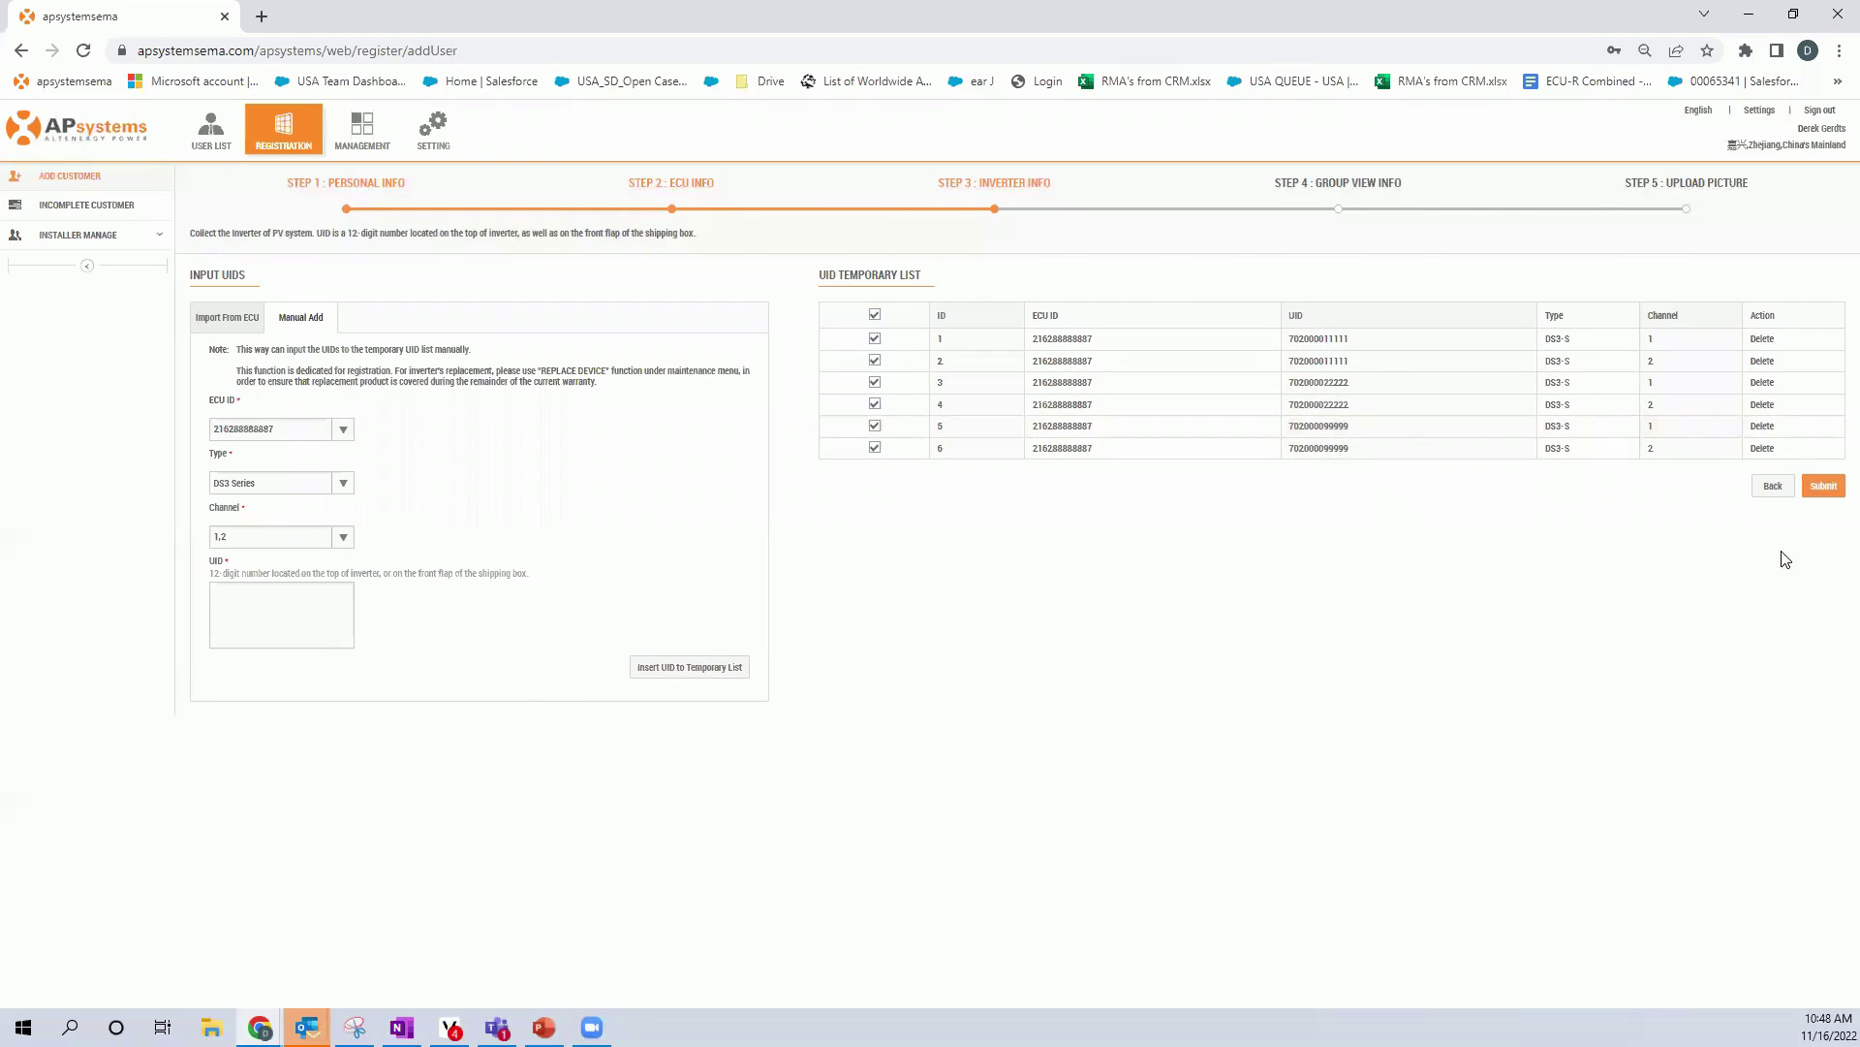
left_click(1822, 486)
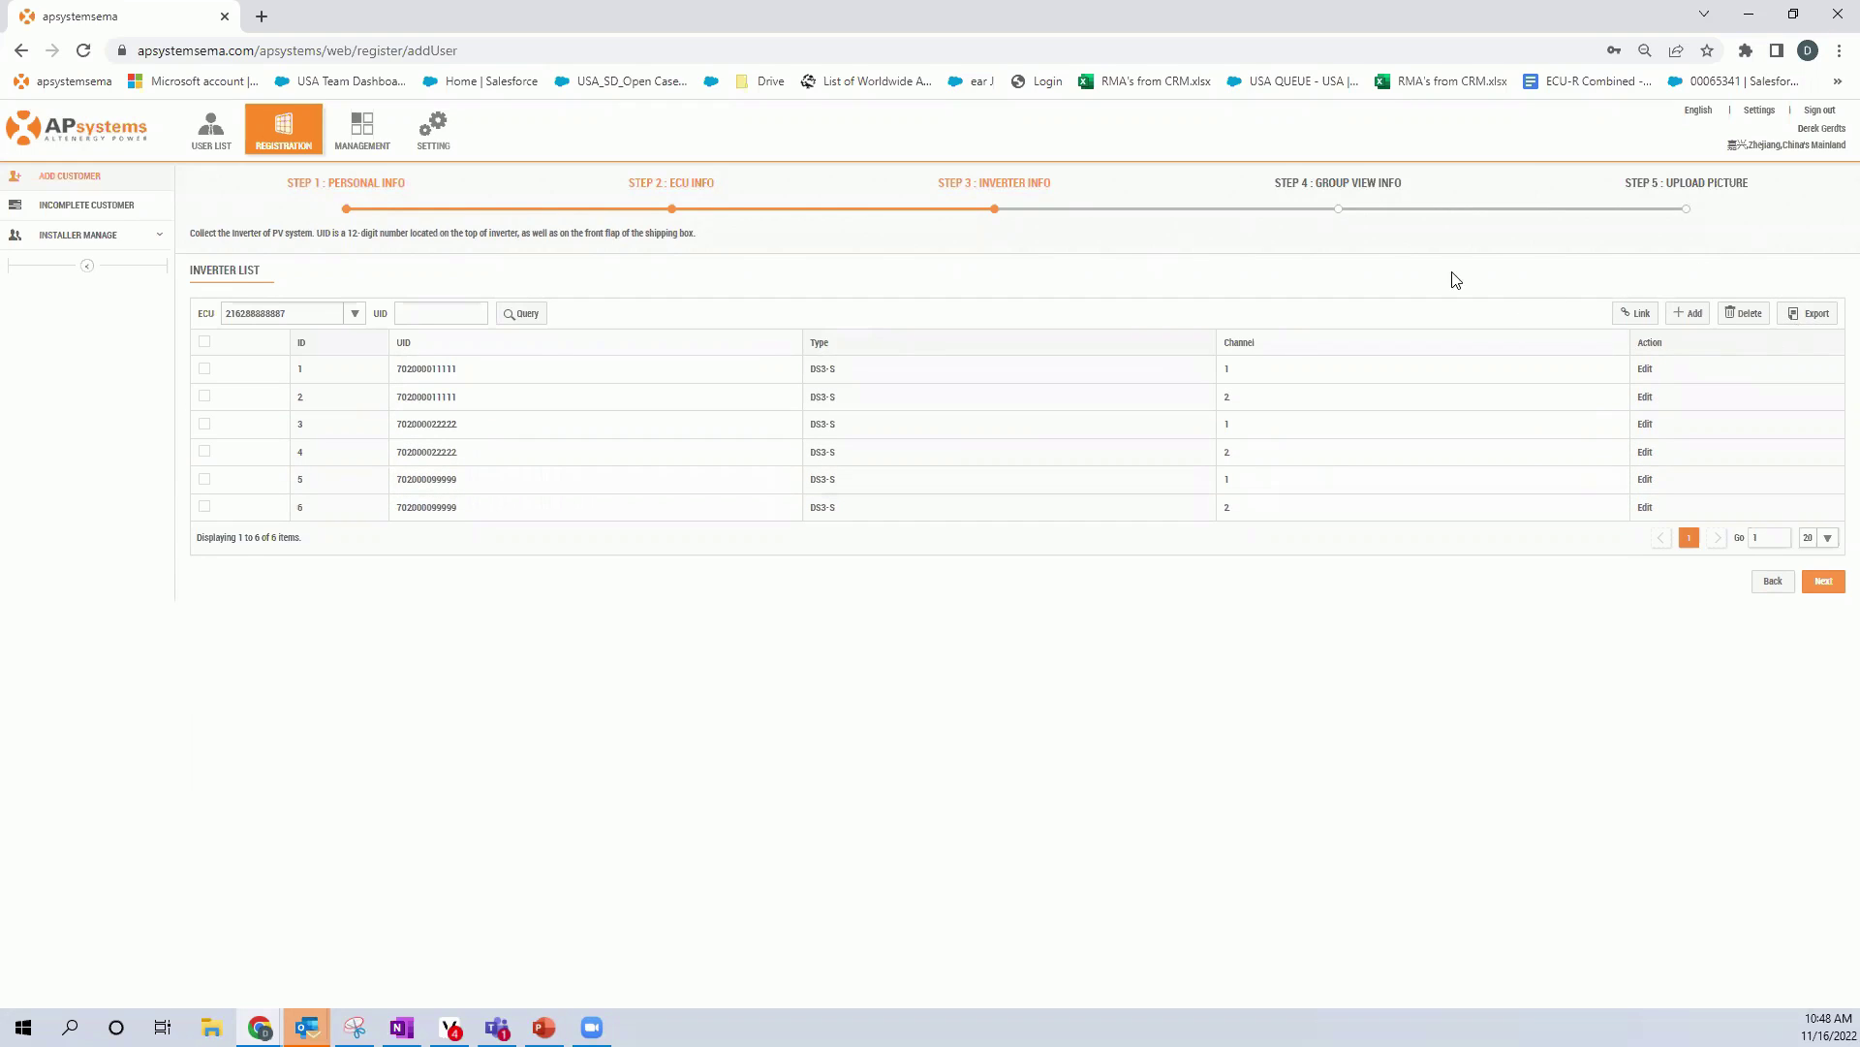
Link the listed inverters to the ECU by sending the UIDs with selection range All, and repeat the send command
left_click(1642, 317)
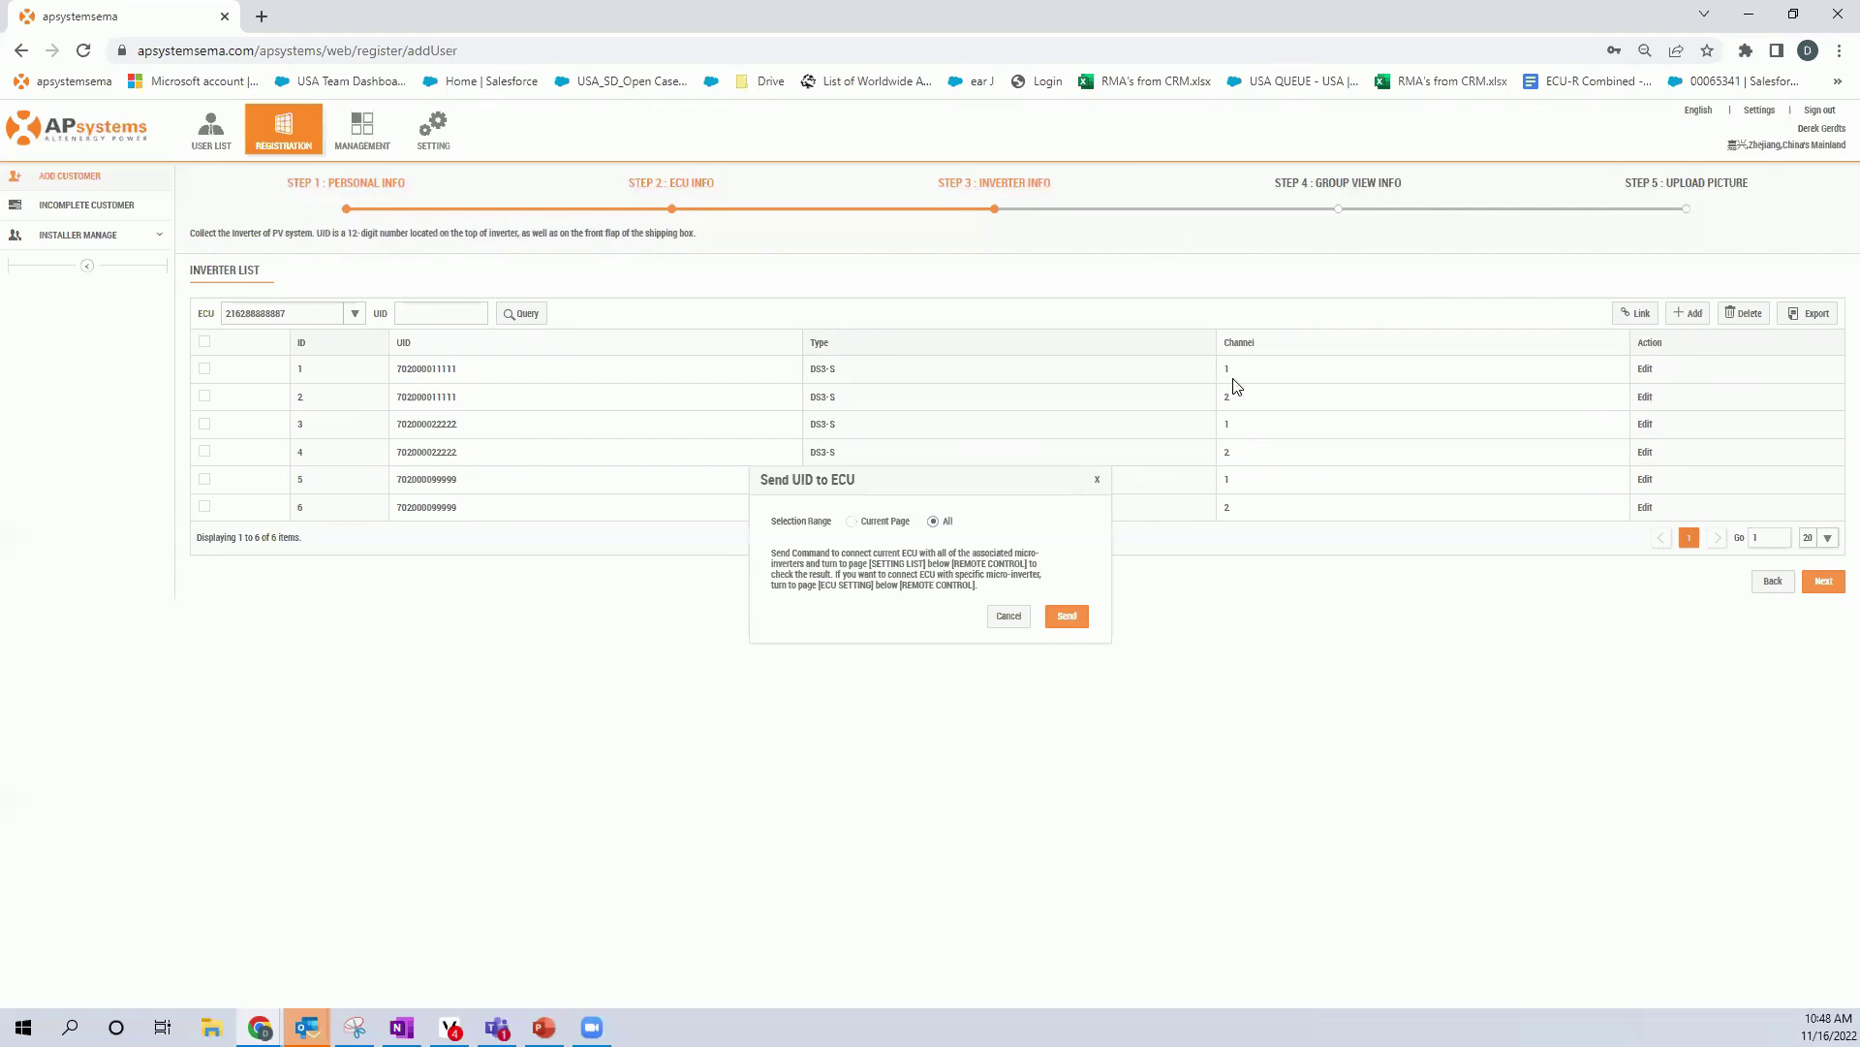
left_click(1077, 620)
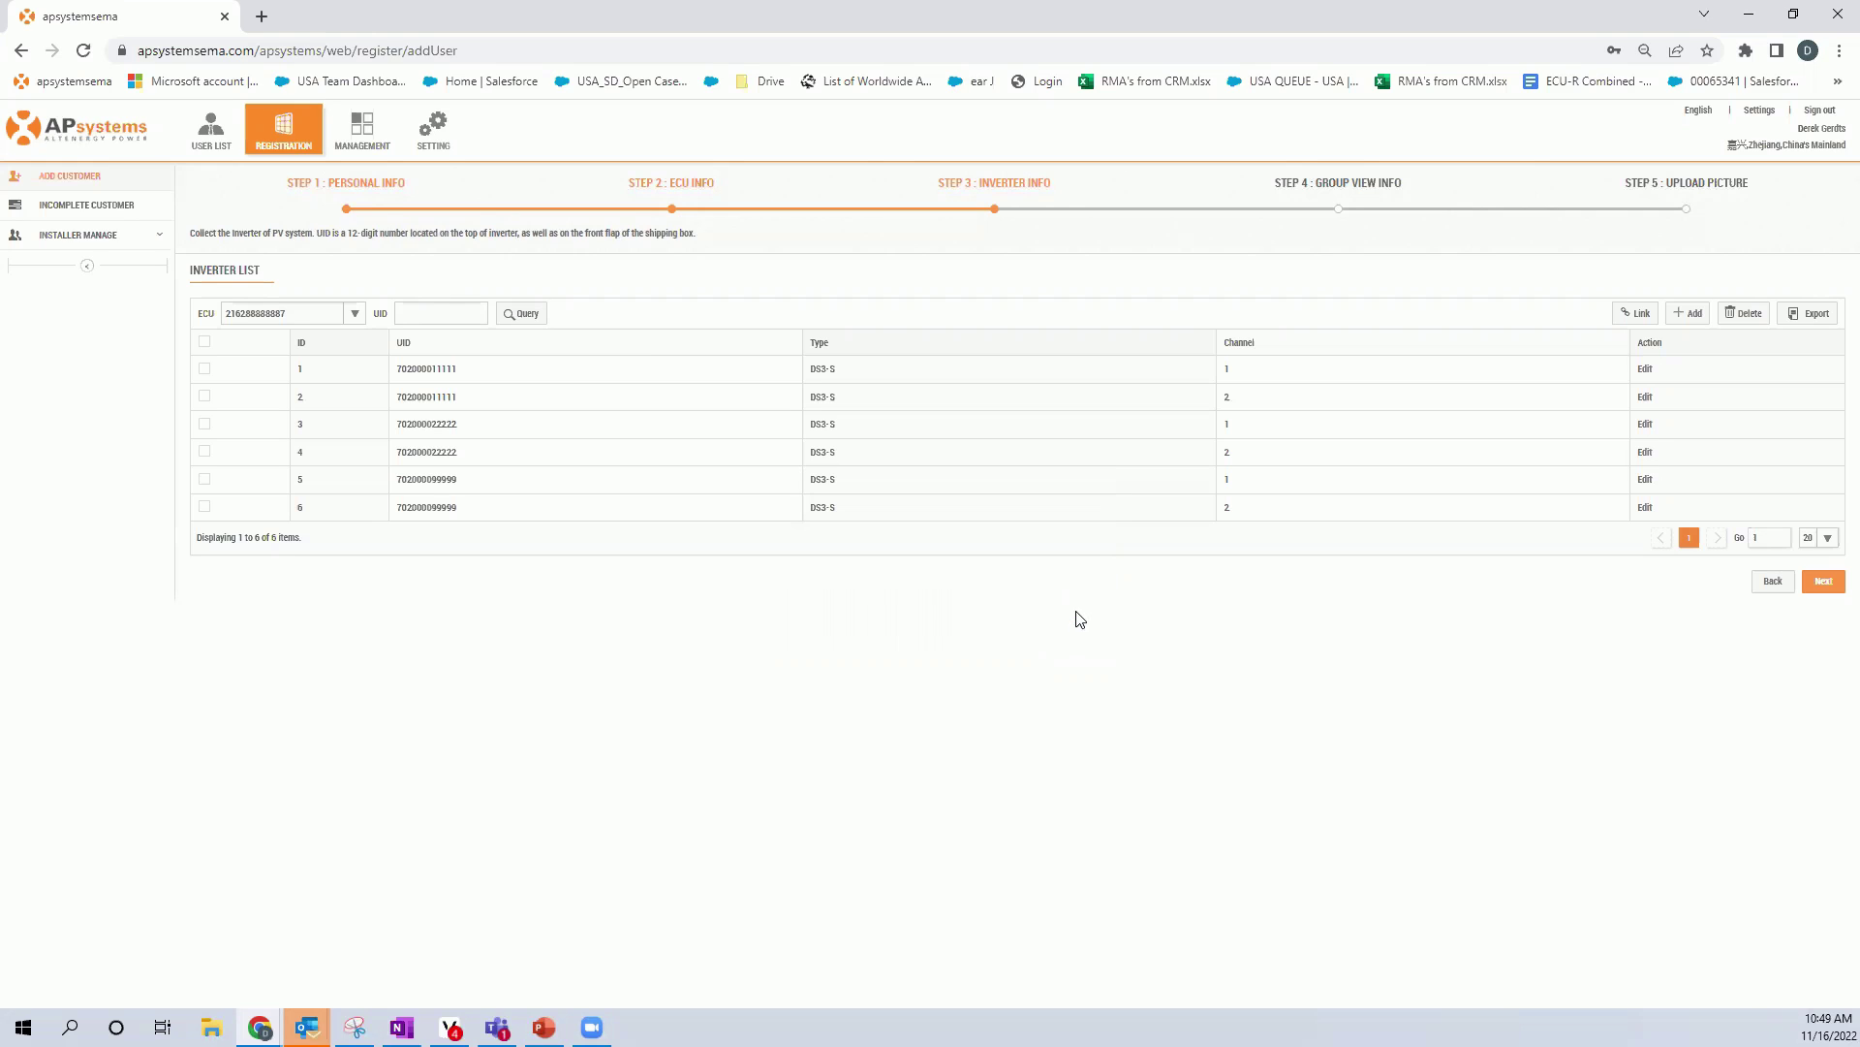
left_click_drag(1691, 511, 708, 442)
left_click(872, 312)
left_click(1645, 315)
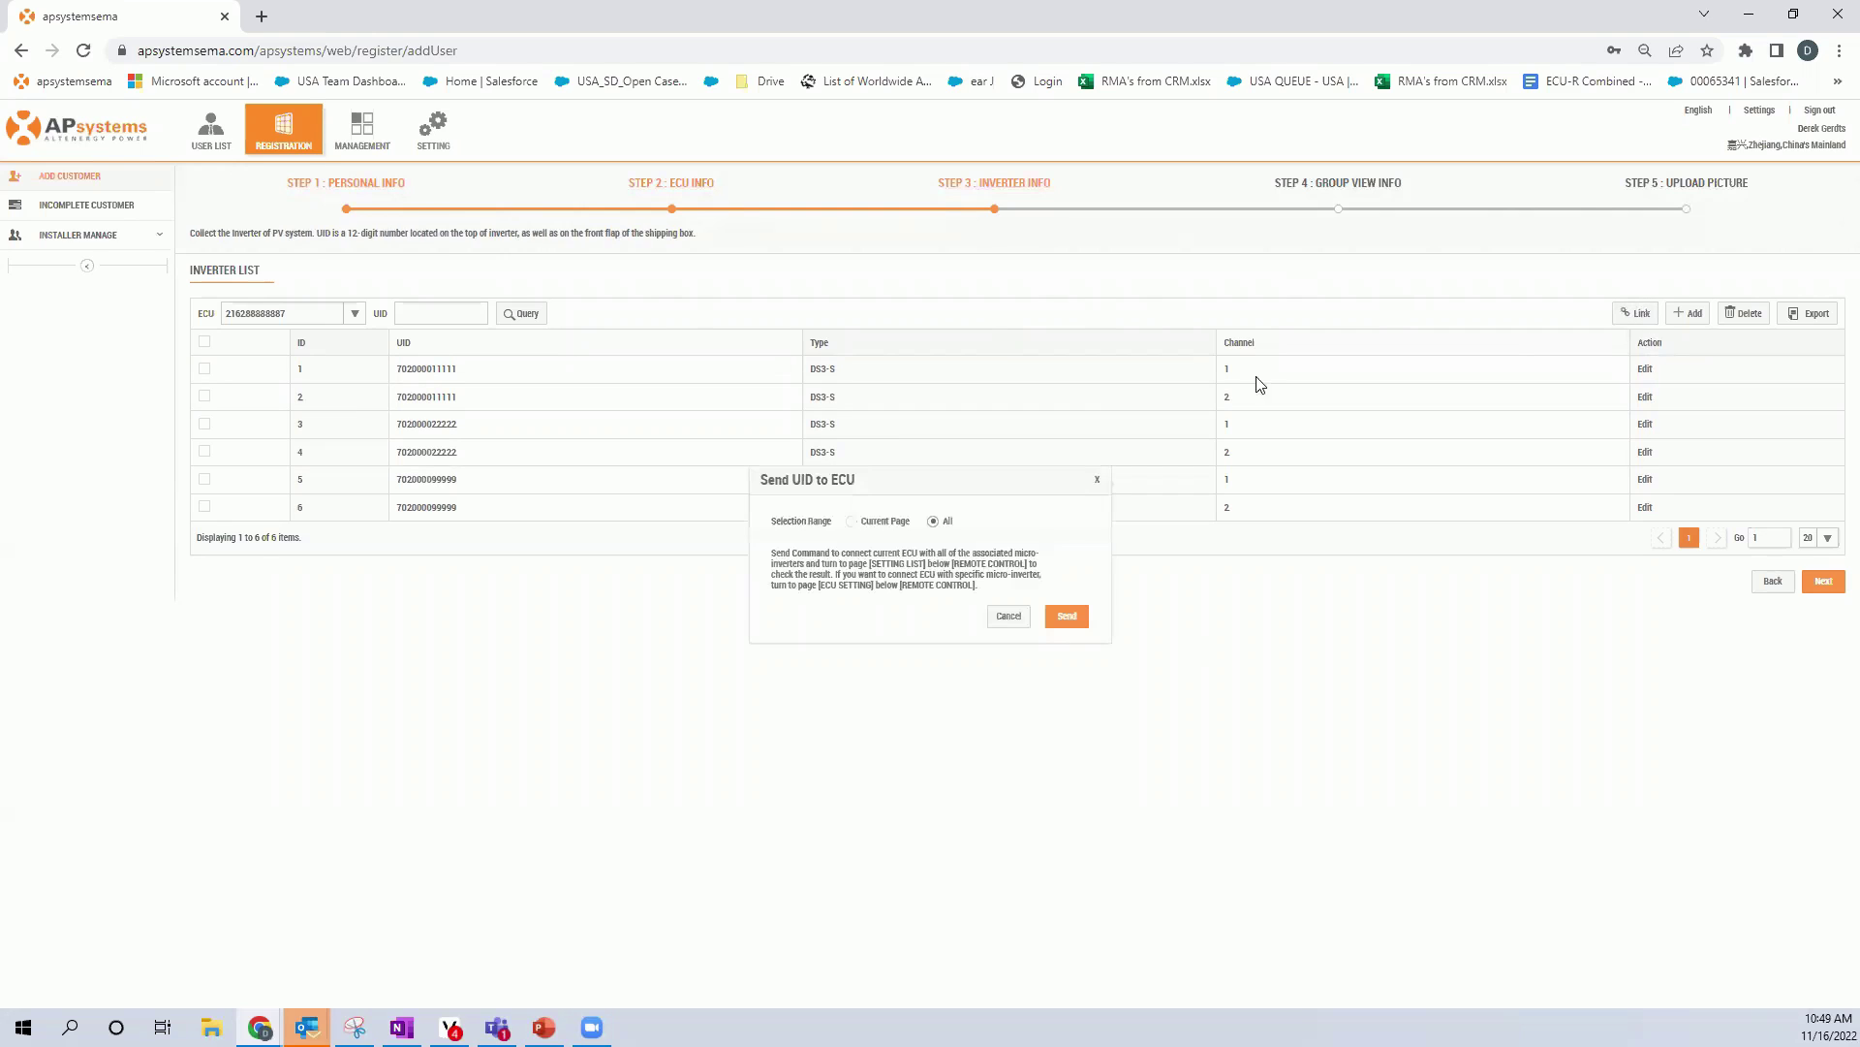
left_click(1069, 616)
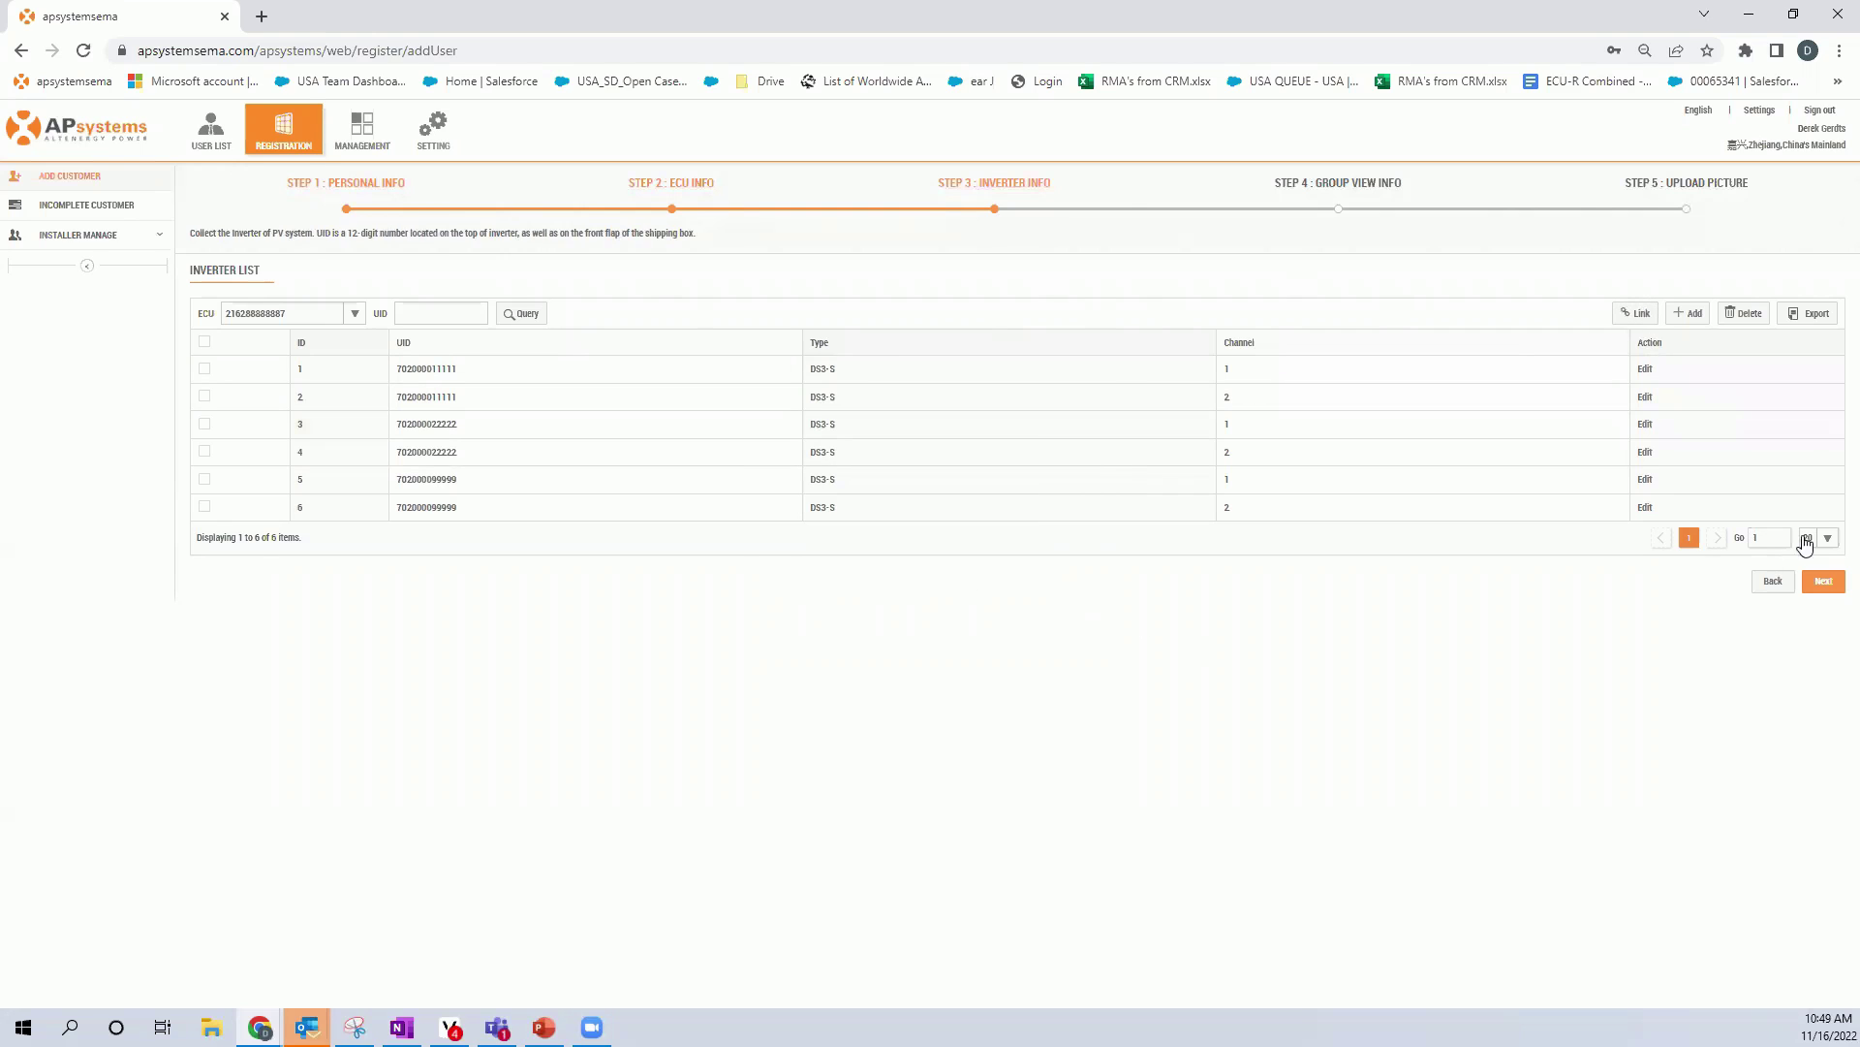
Advance to the group view step and start a new view named Array for the ECU
left_click(1823, 588)
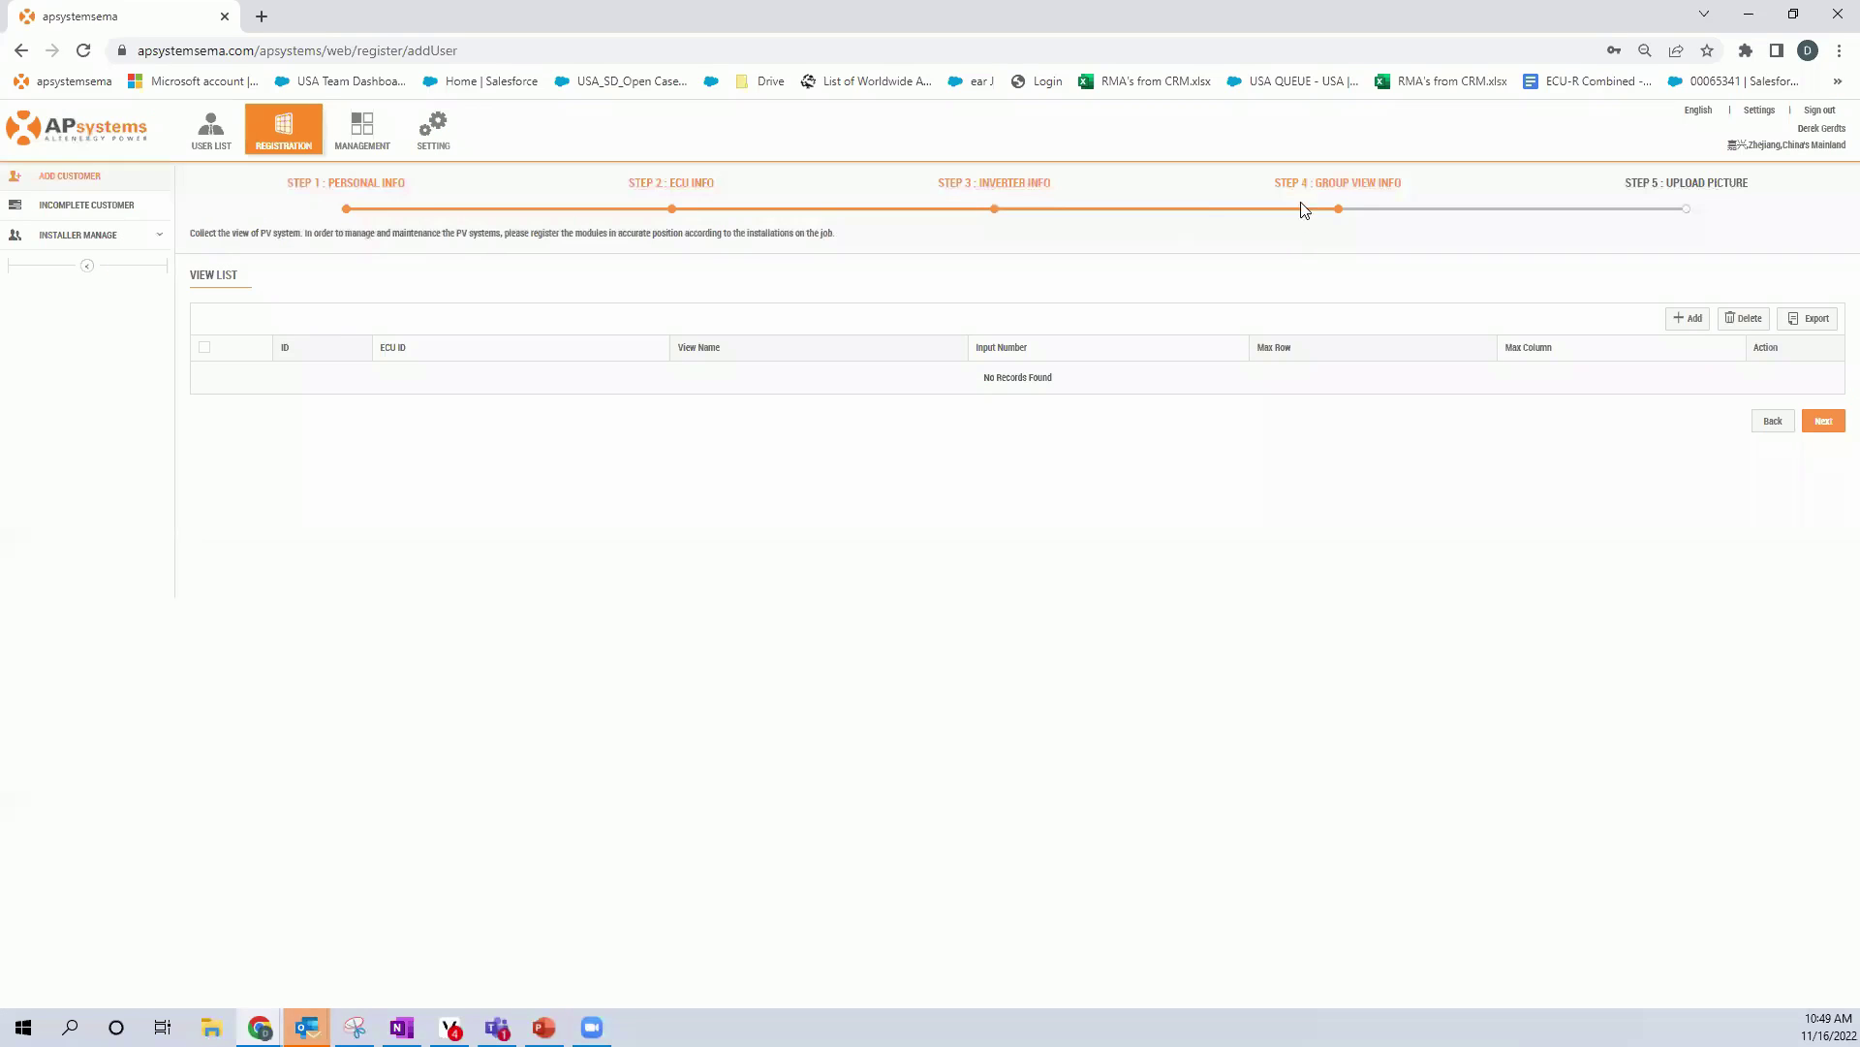
left_click_drag(1266, 182, 1401, 184)
left_click(1403, 184)
left_click(1687, 319)
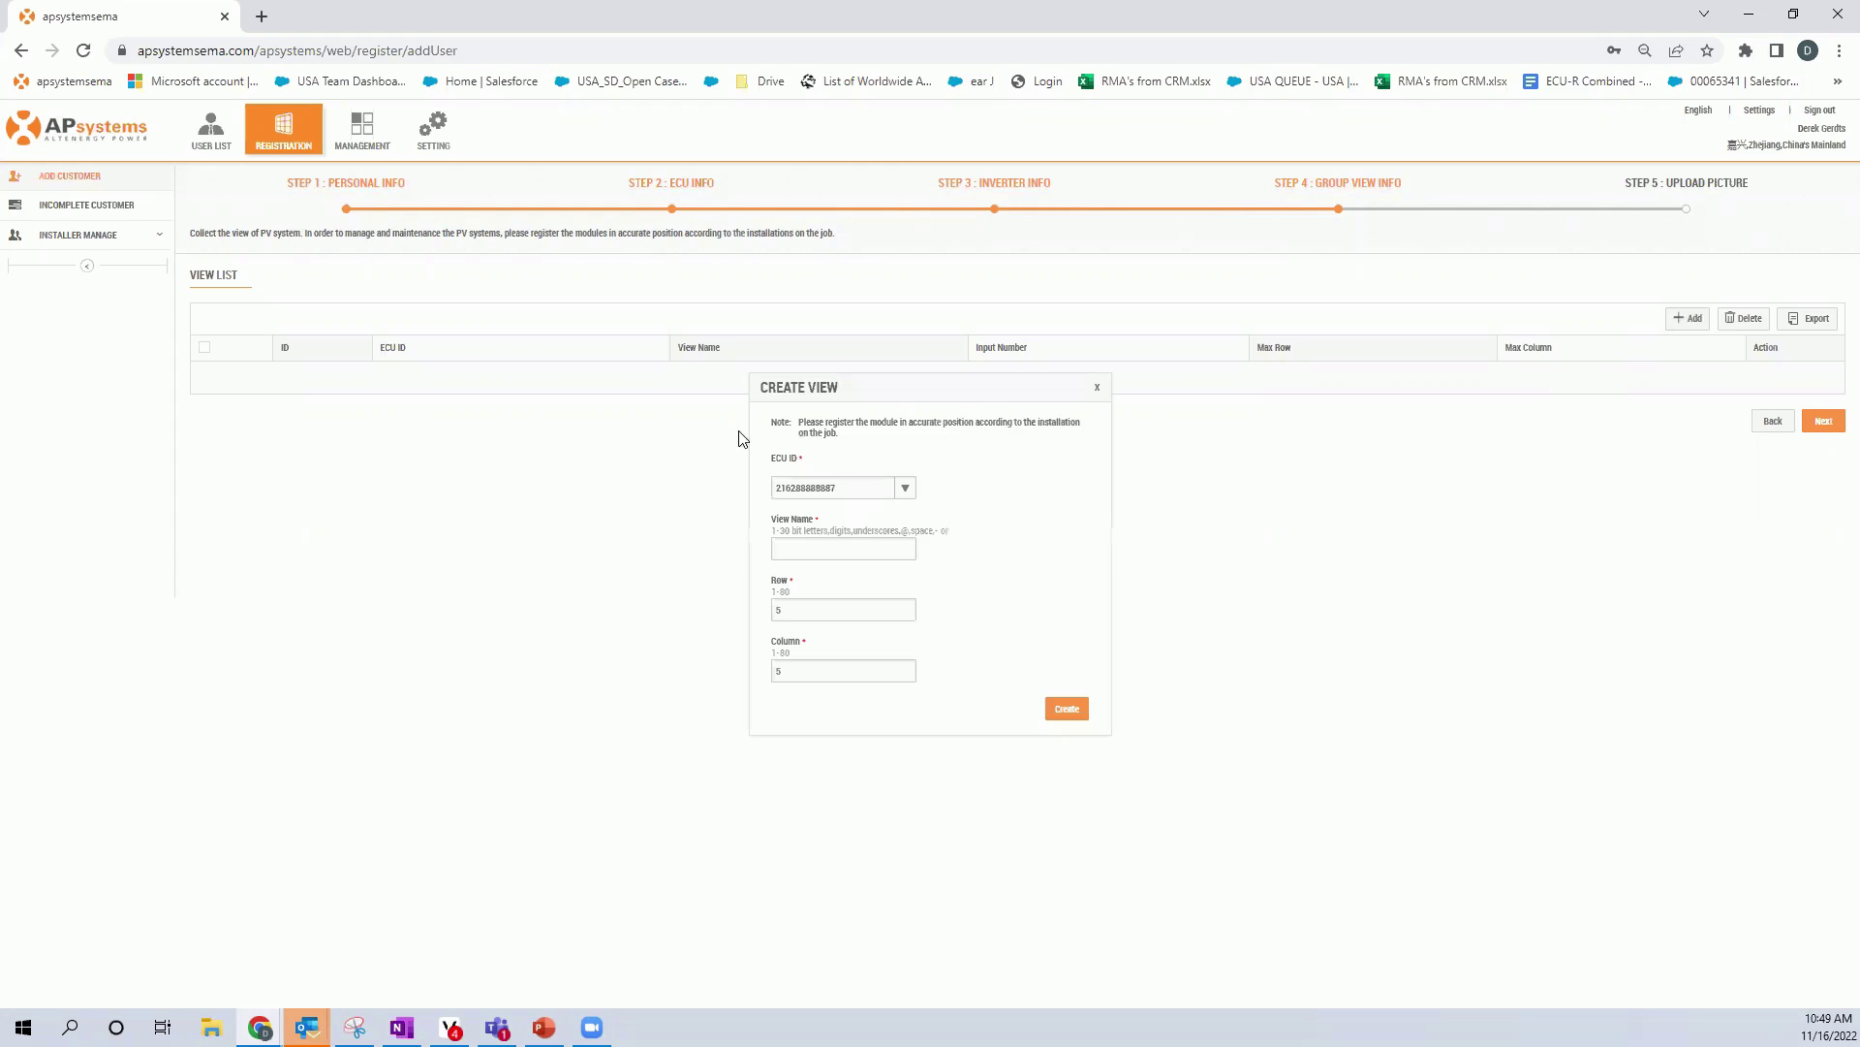
left_click(829, 547)
type("outh")
key("BackSpace")
key("BackSpace")
key("BackSpace")
key("BackSpace")
key("BackSpace")
key("BackSpace")
key("BackSpace")
key("BackSpace")
key("BackSpace")
type("Array")
Set the view's size to 1 row and 1 column and create the view
left_click_drag(781, 607, 734, 611)
type("1")
left_click_drag(783, 670, 710, 665)
type("1")
left_click(972, 611)
left_click_drag(783, 610, 738, 671)
type("55")
left_click(996, 671)
left_click_drag(801, 610, 754, 613)
key("BackSpace")
type("1")
key("Tab")
type("1")
left_click(1029, 541)
left_click(1067, 710)
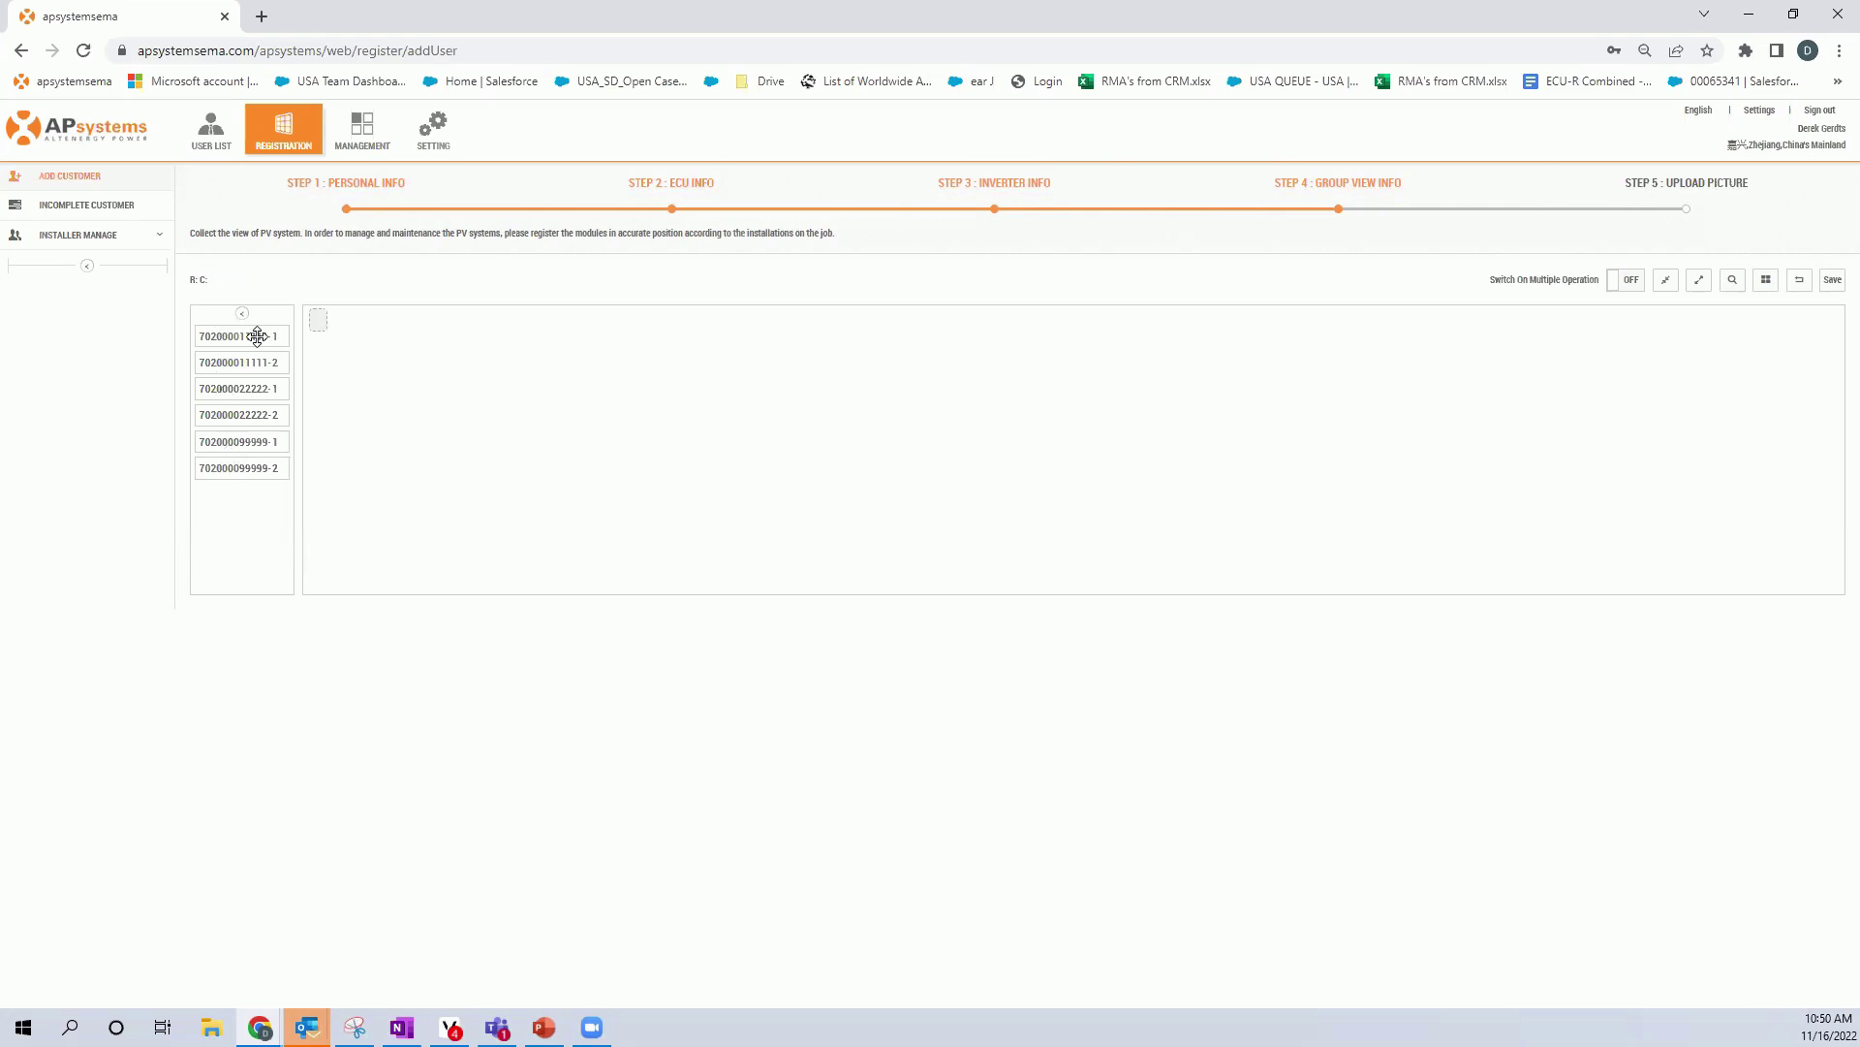
left_click_drag(257, 336, 386, 336)
left_click_drag(271, 341, 474, 353)
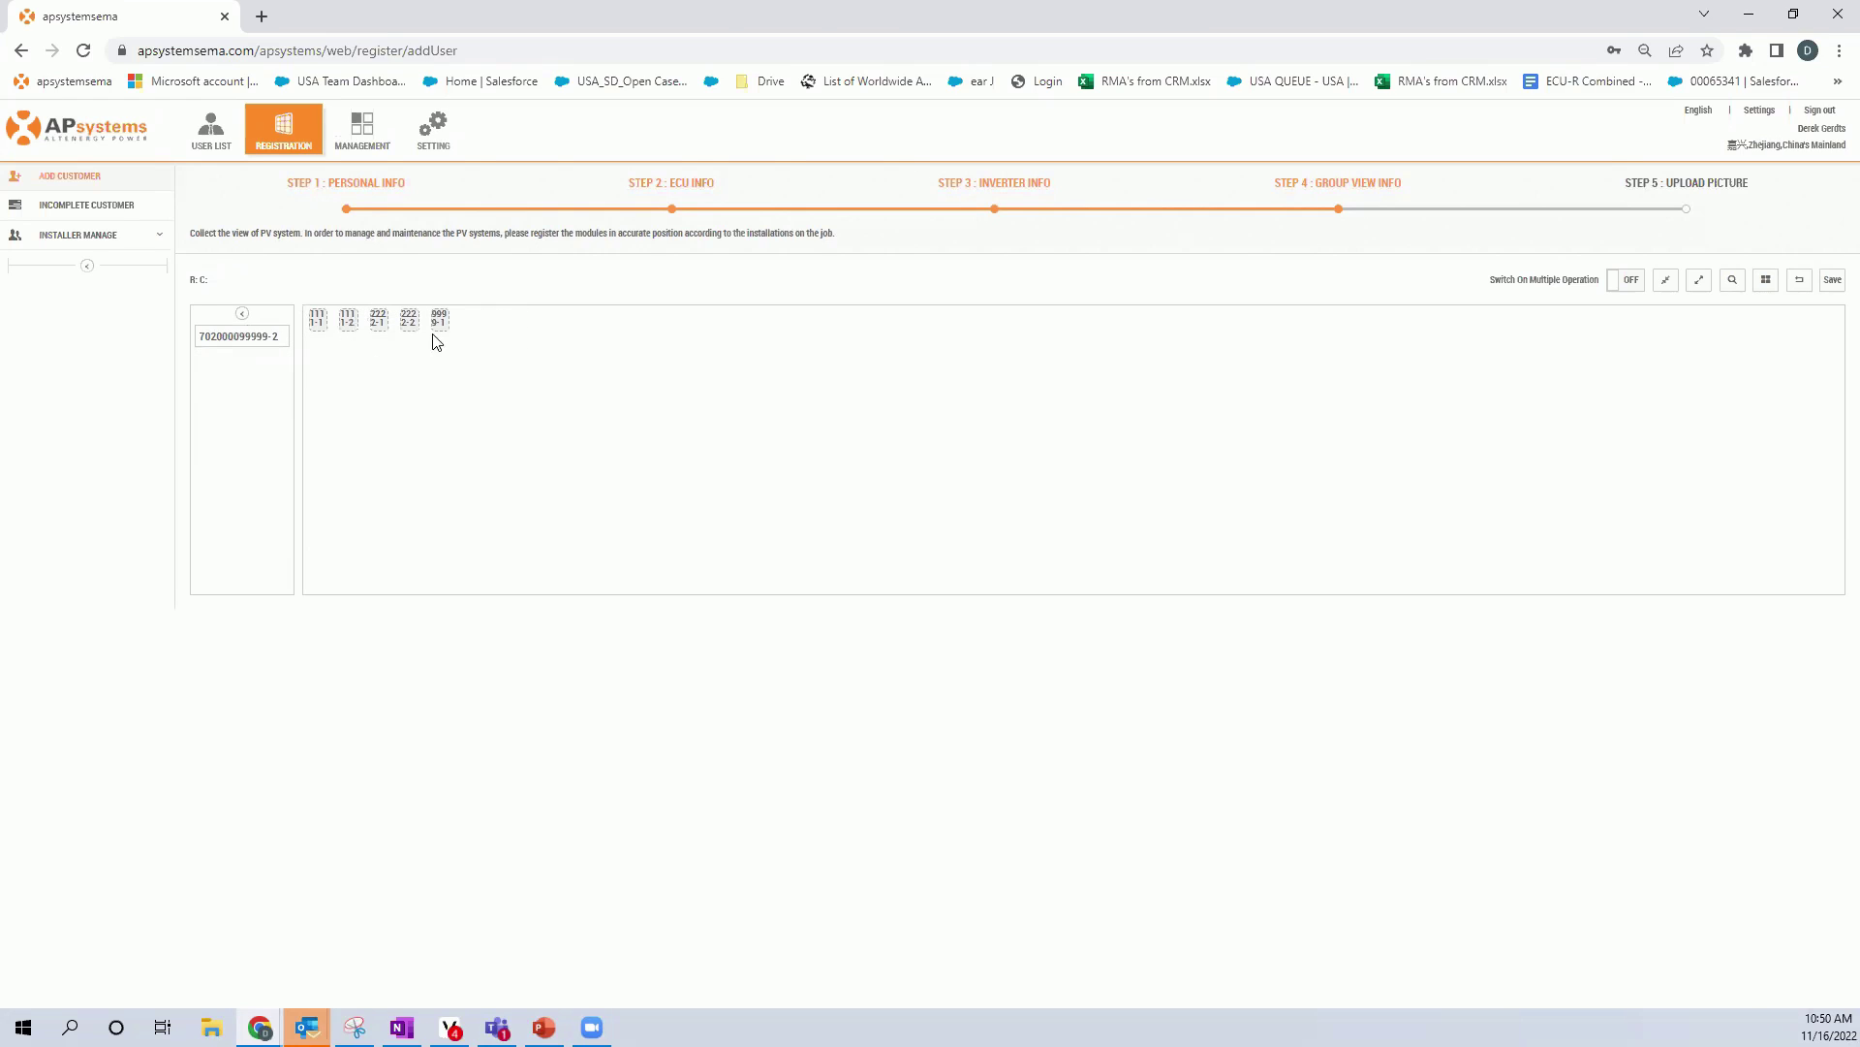
left_click_drag(270, 333, 386, 321)
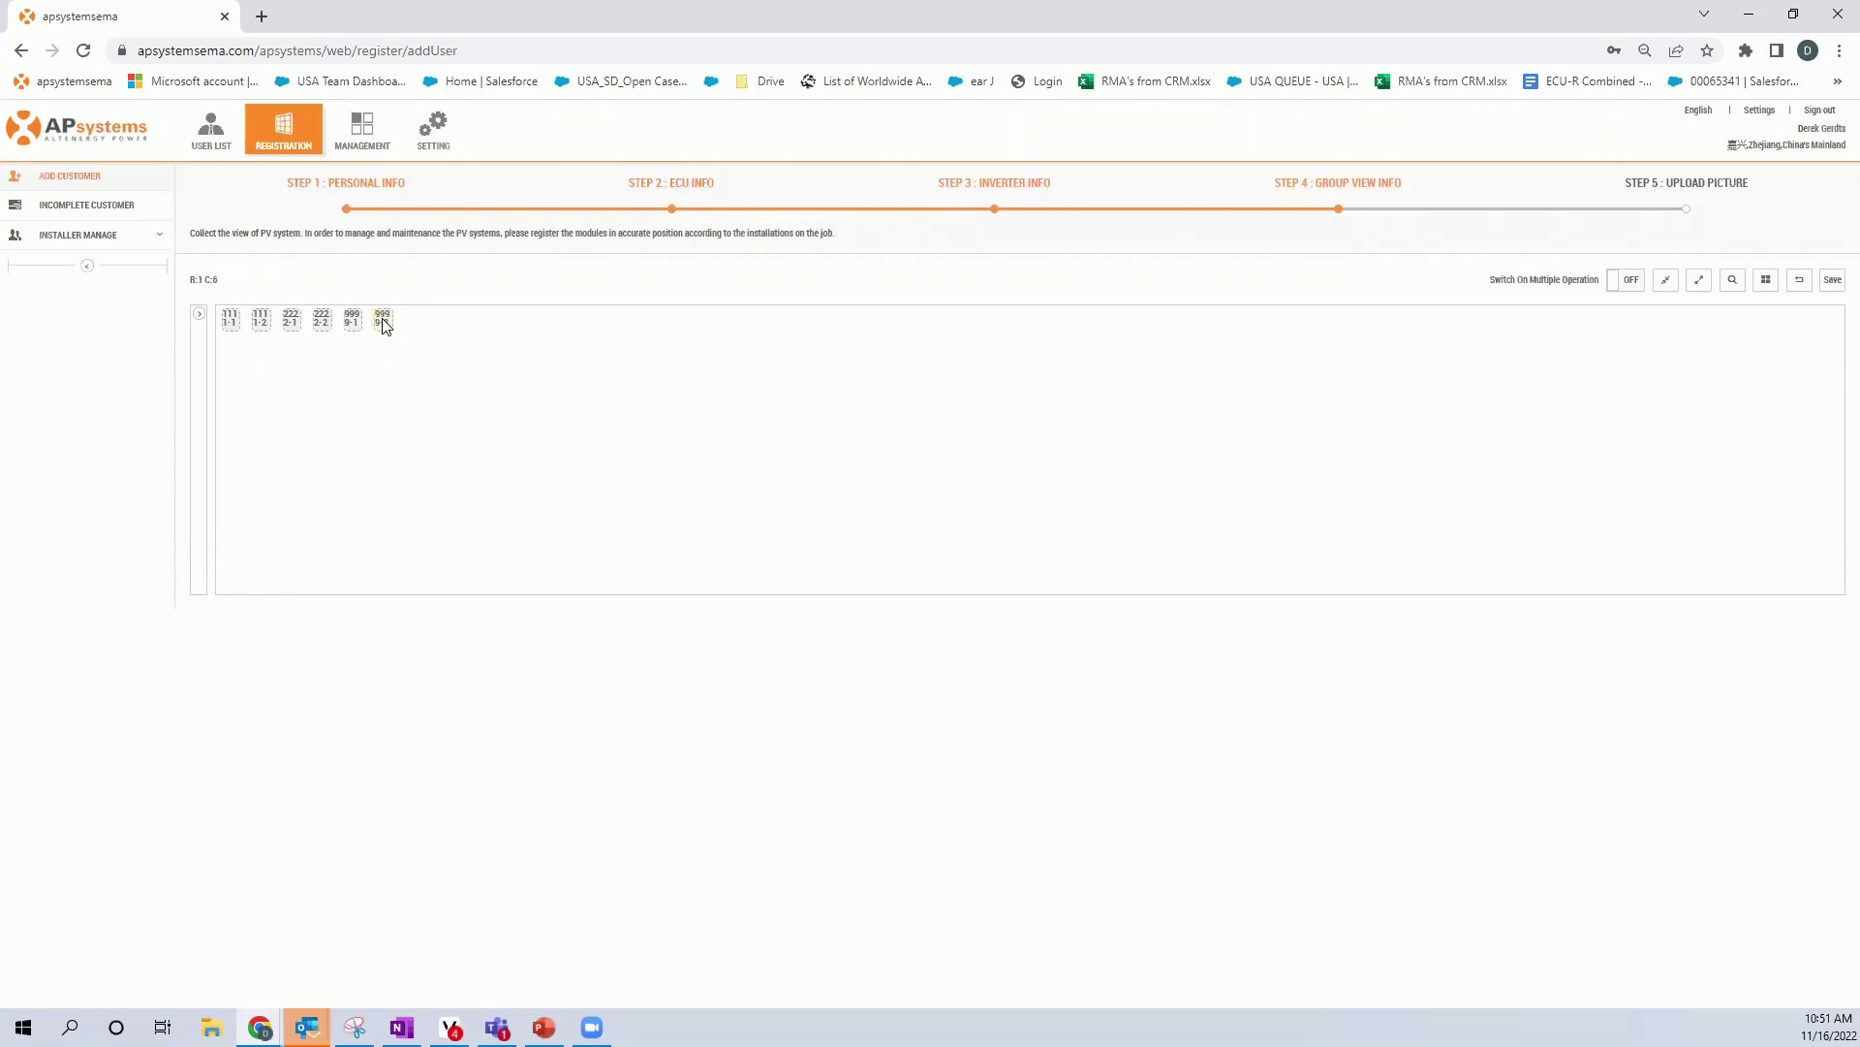
Try changing the orientation of the first module, change it back, and look through its other module options
right_click(232, 331)
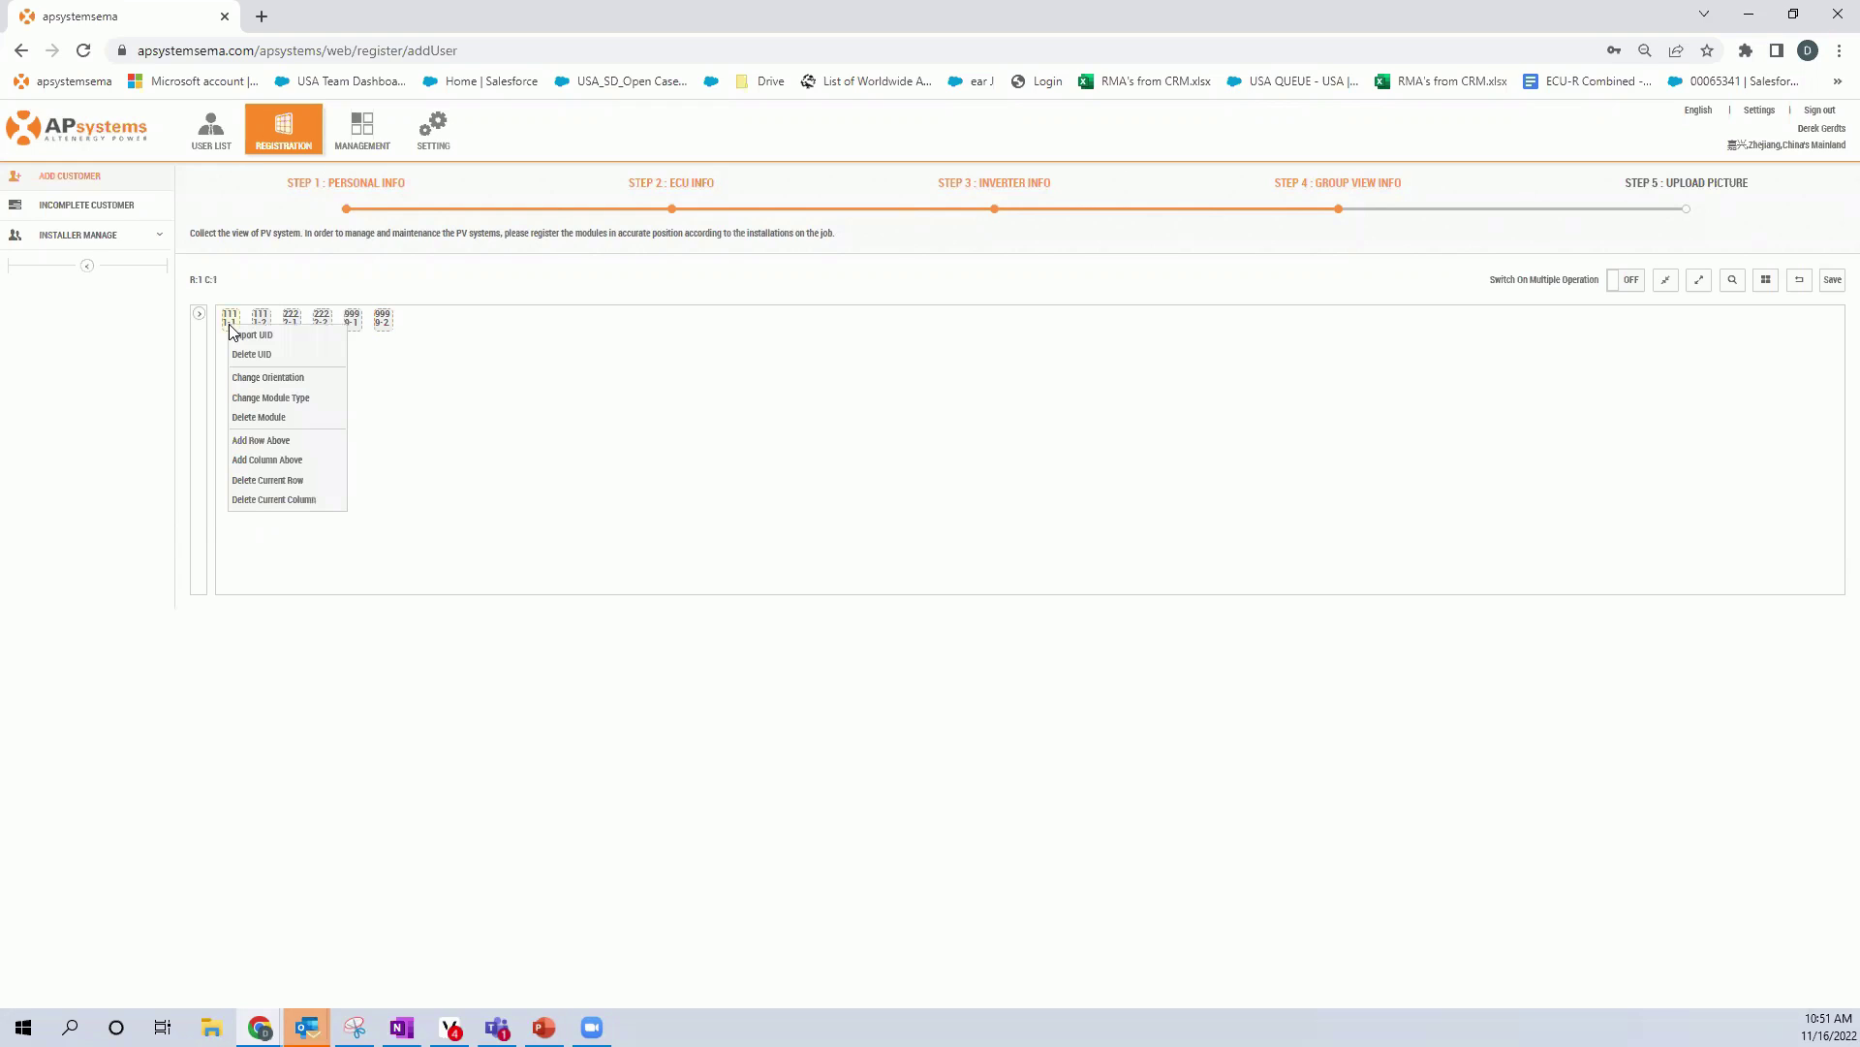
left_click(297, 381)
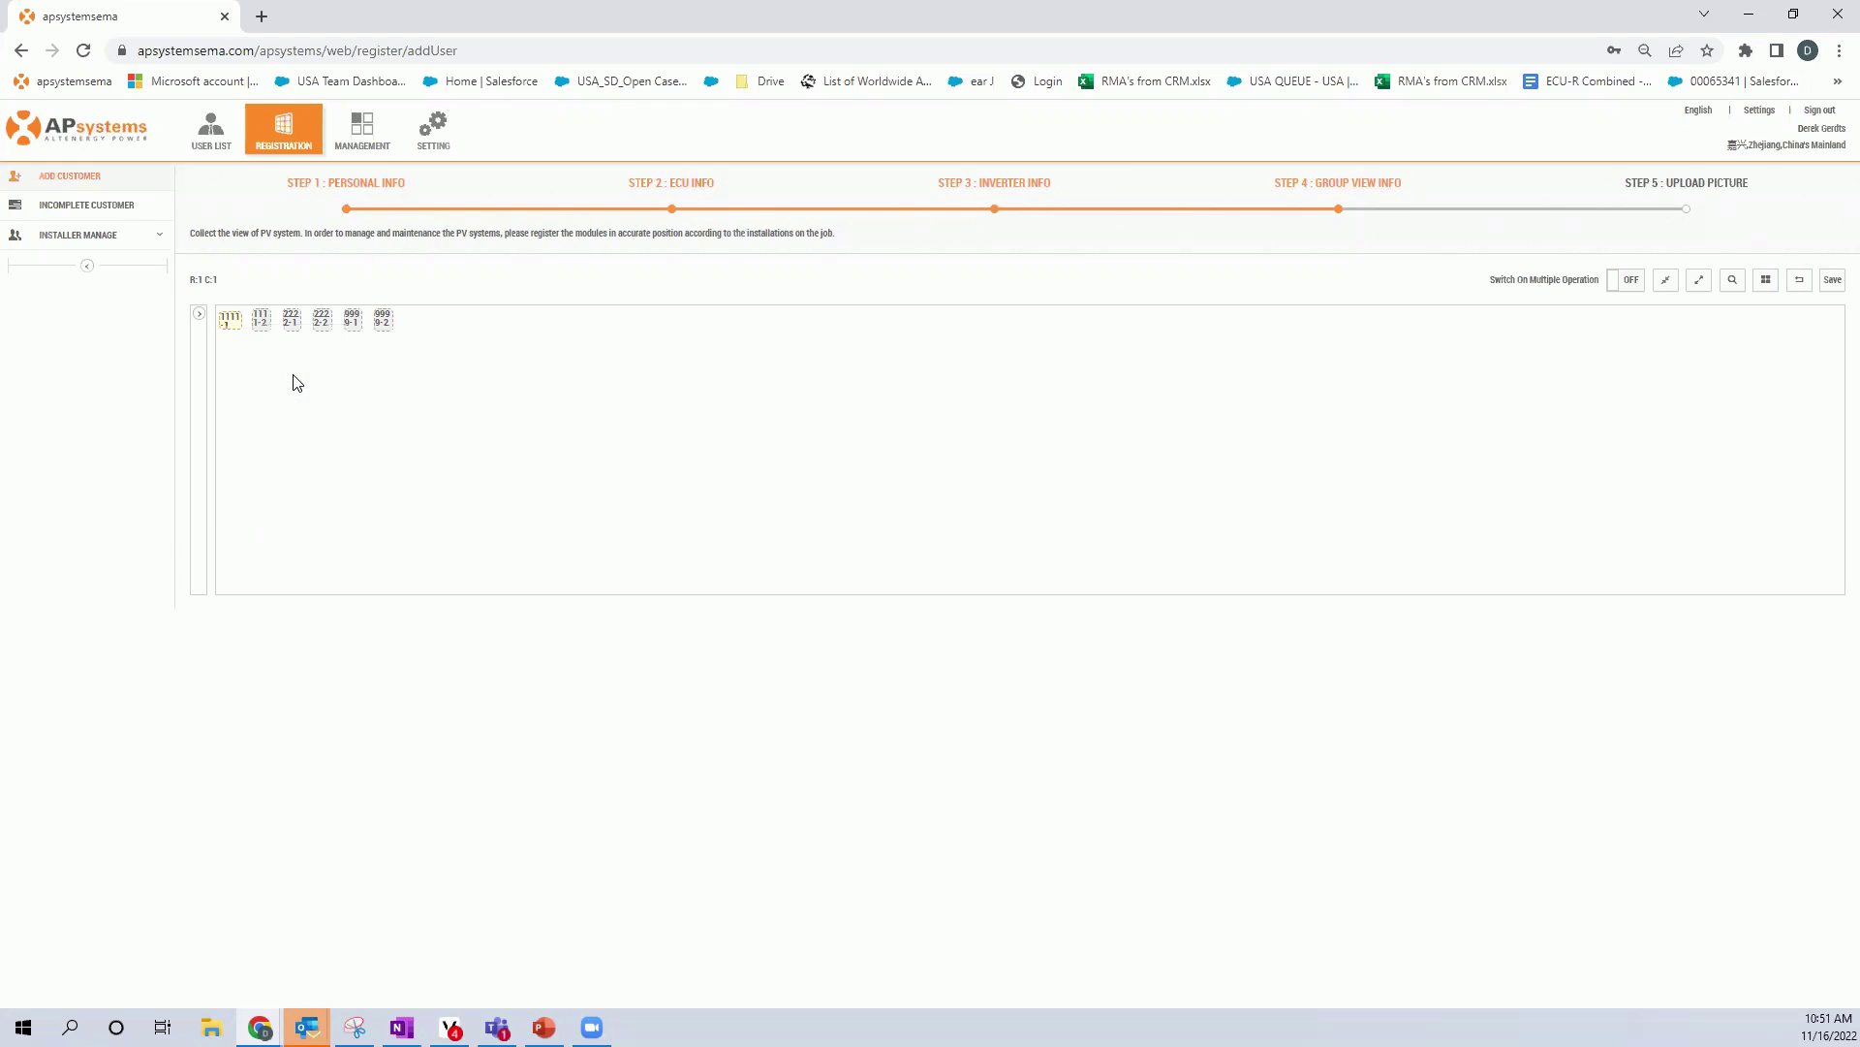
right_click(229, 320)
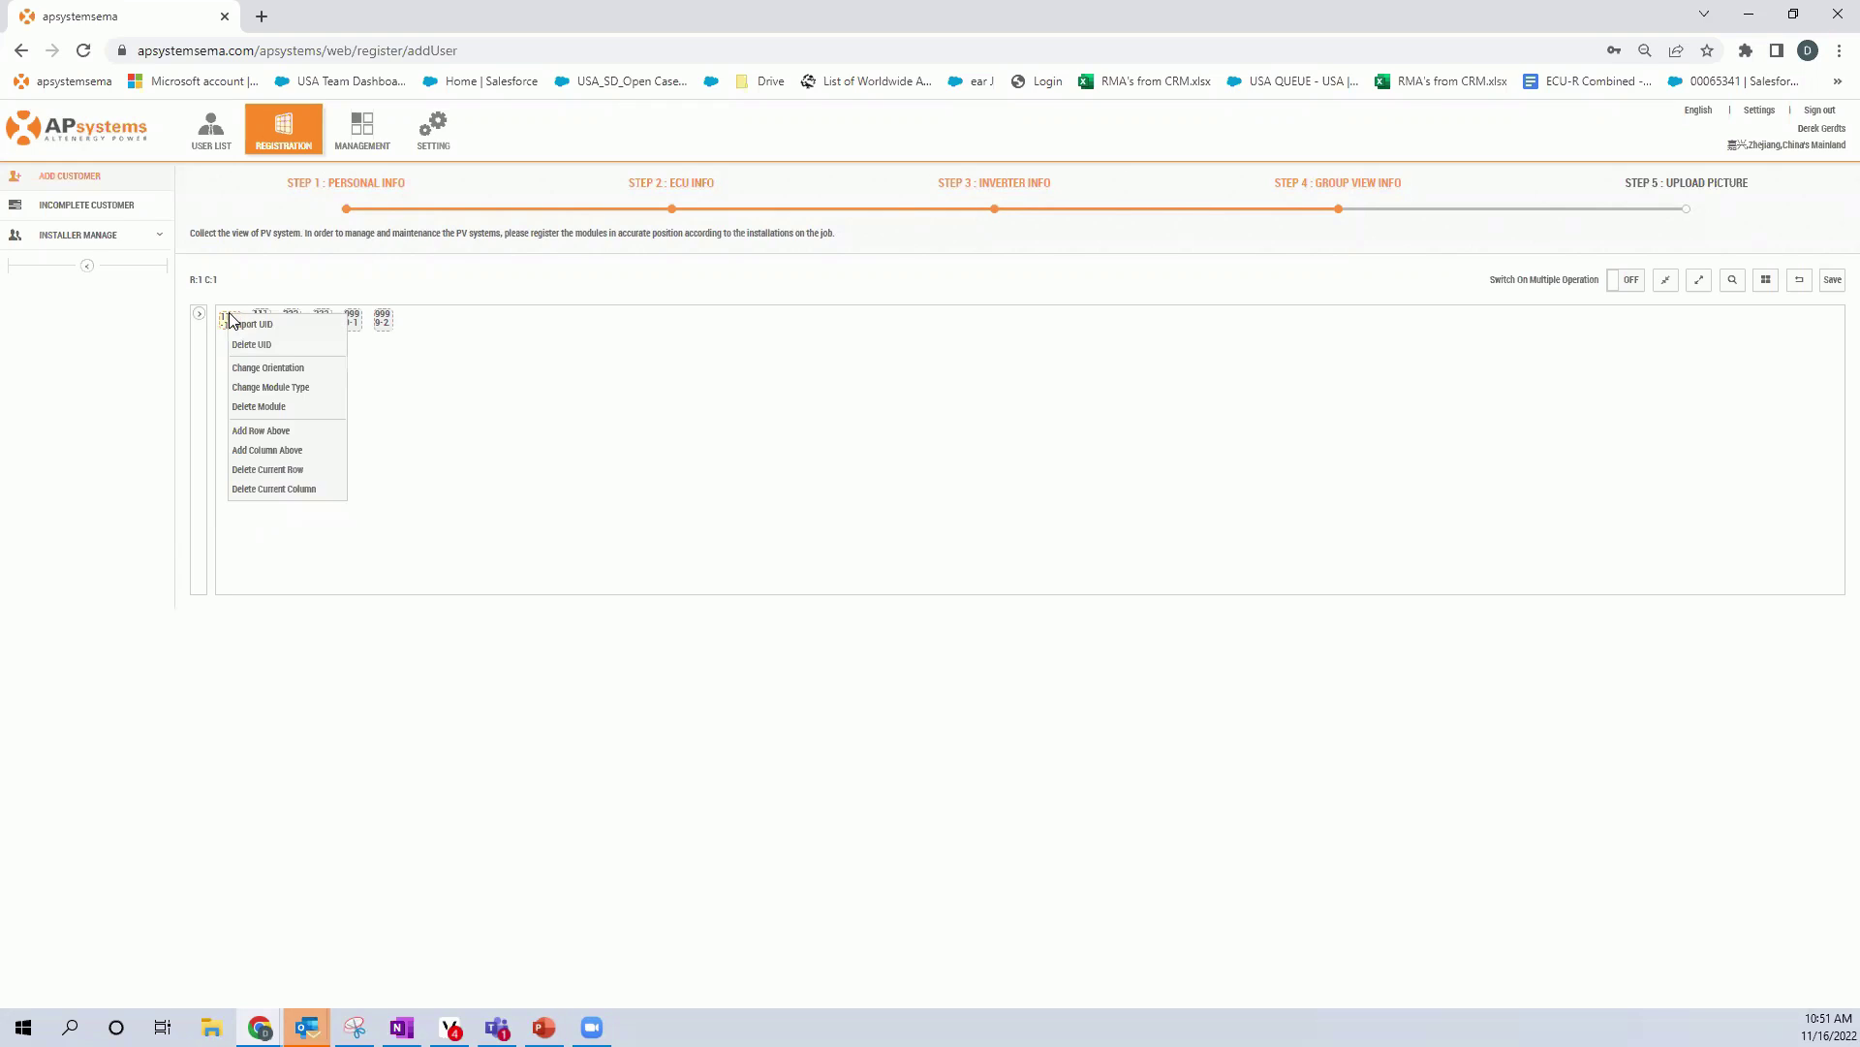
left_click(250, 365)
right_click(232, 327)
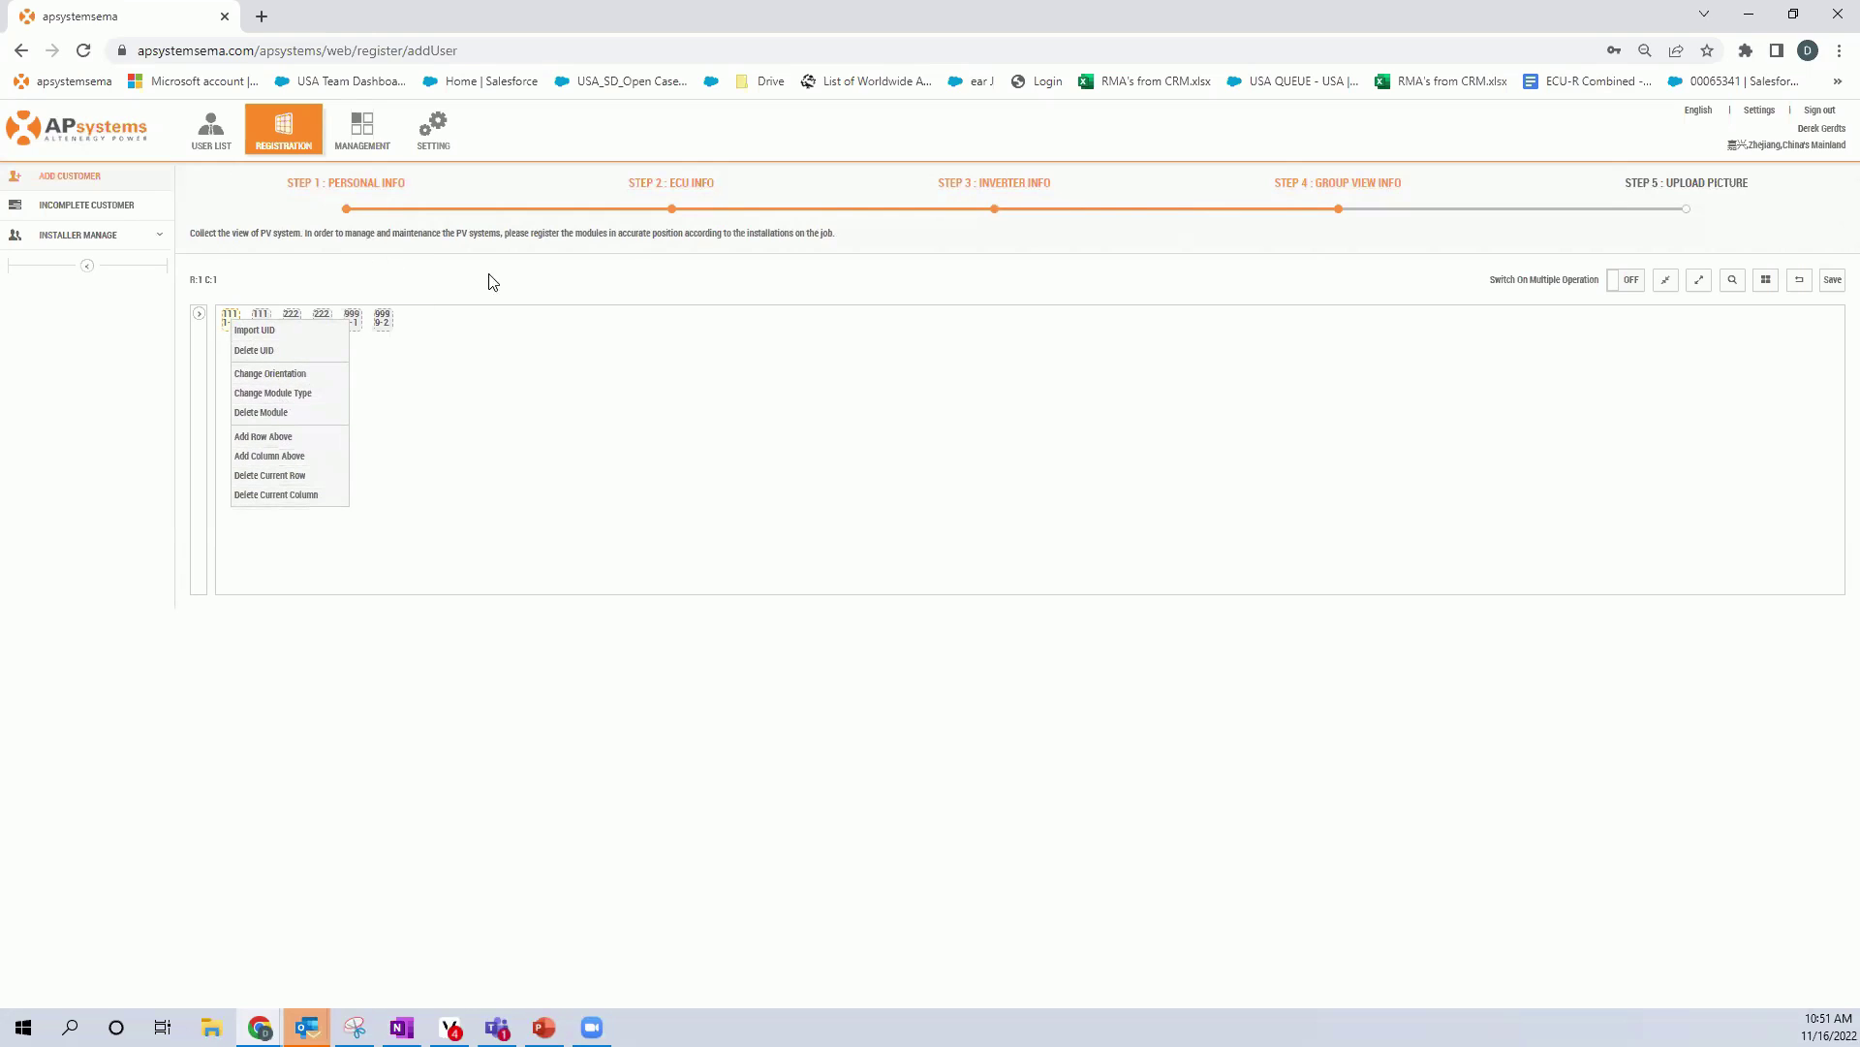
left_click(666, 505)
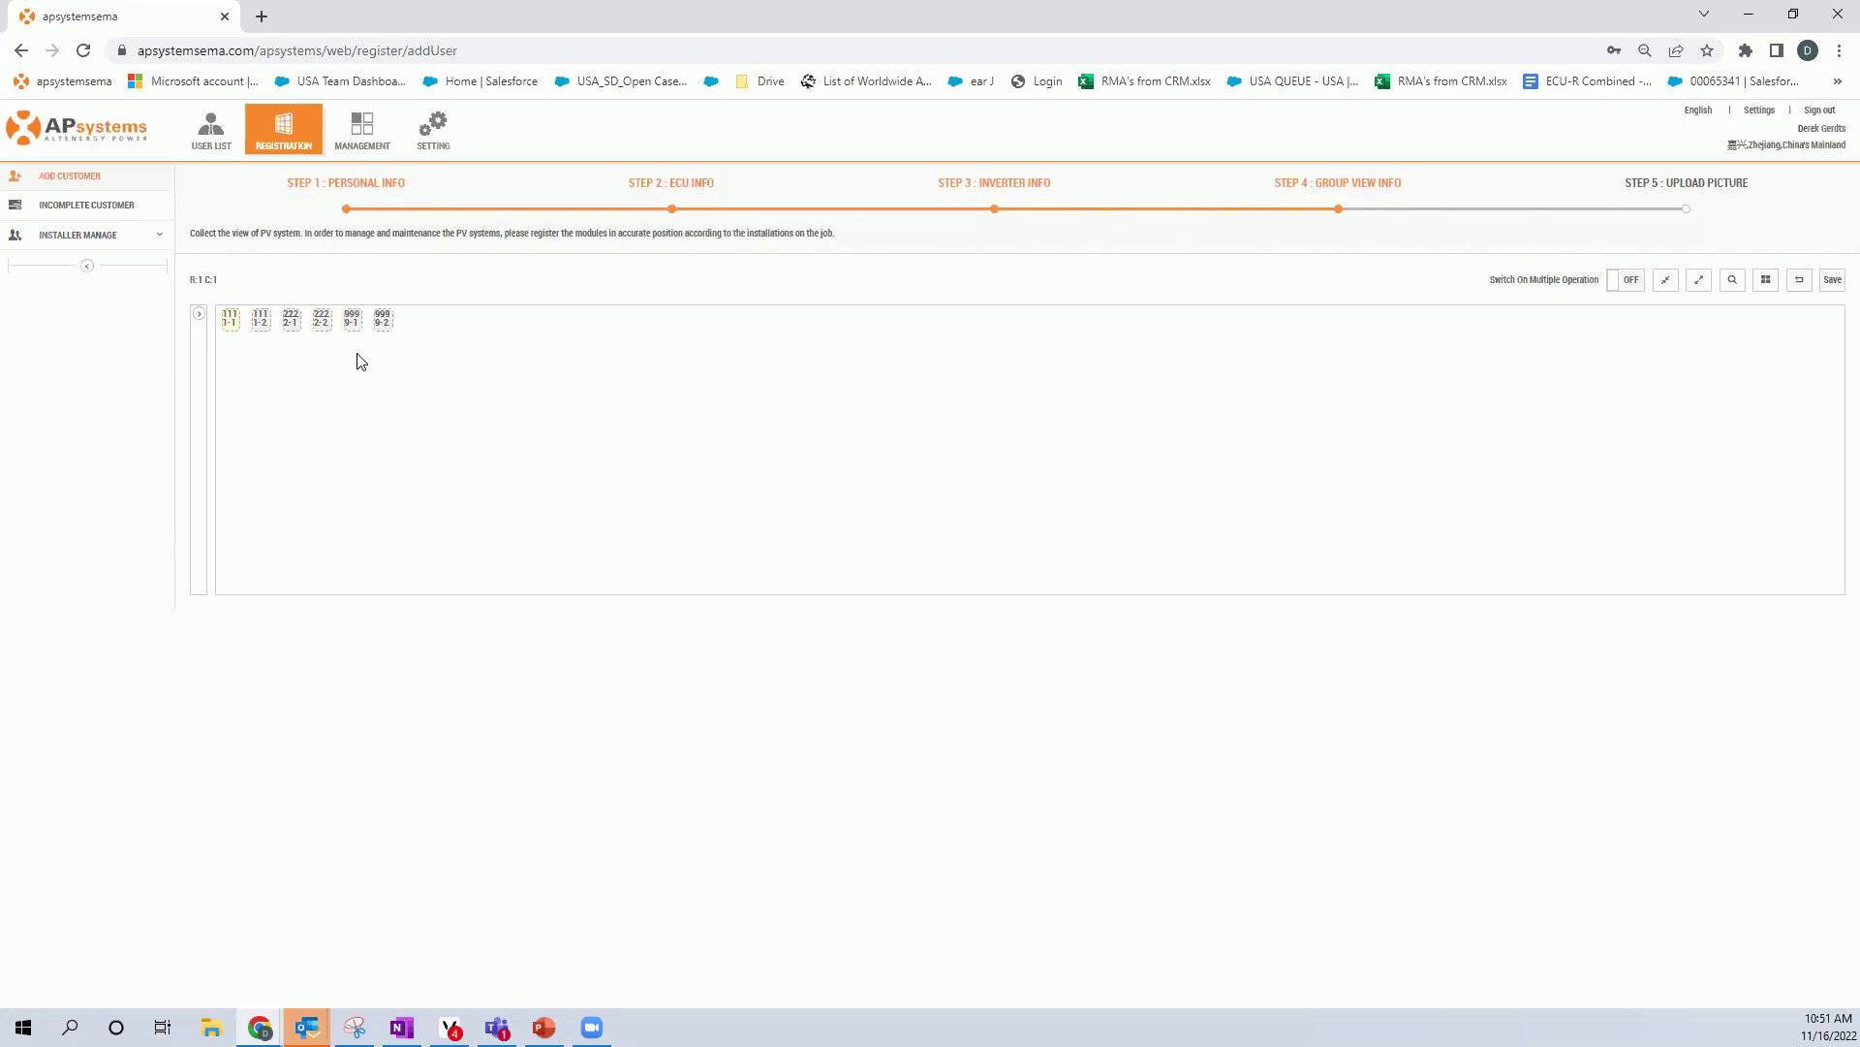
Save the array layout and reopen the customer's registration by searching the incomplete customers for the customer account
left_click(1834, 283)
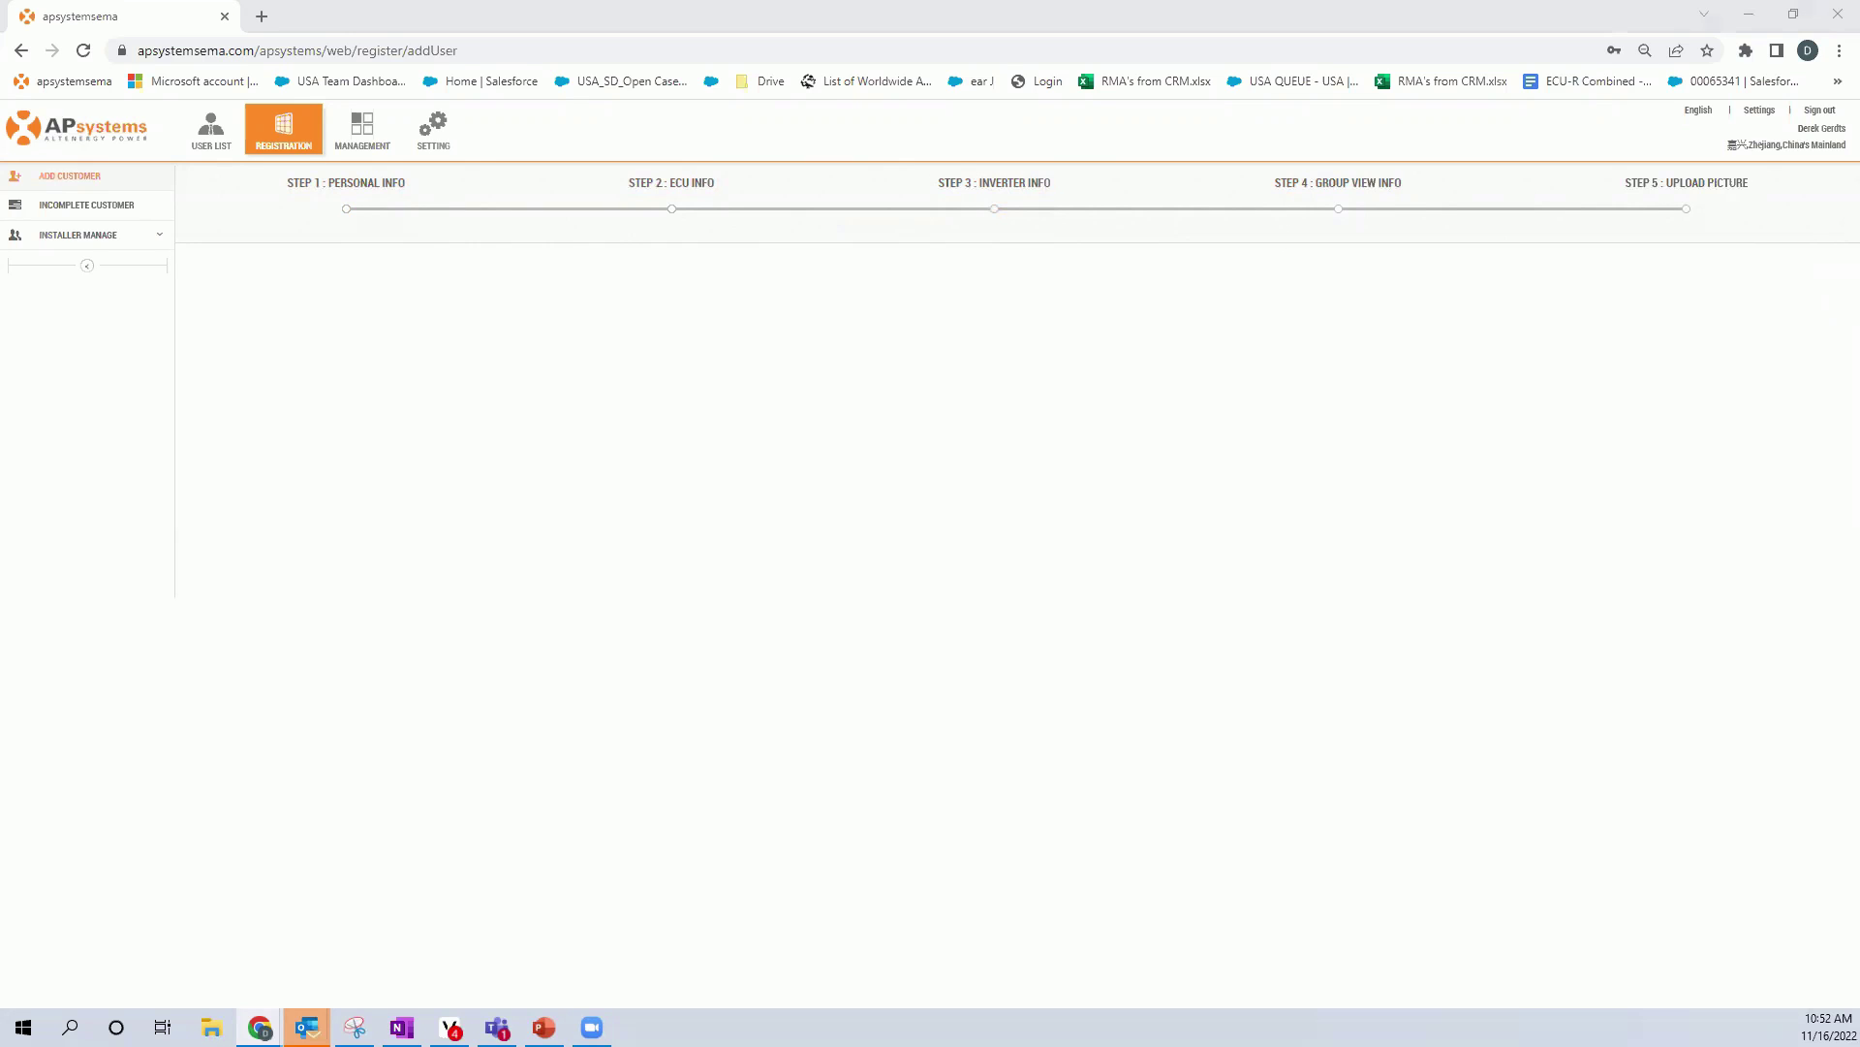
left_click(89, 207)
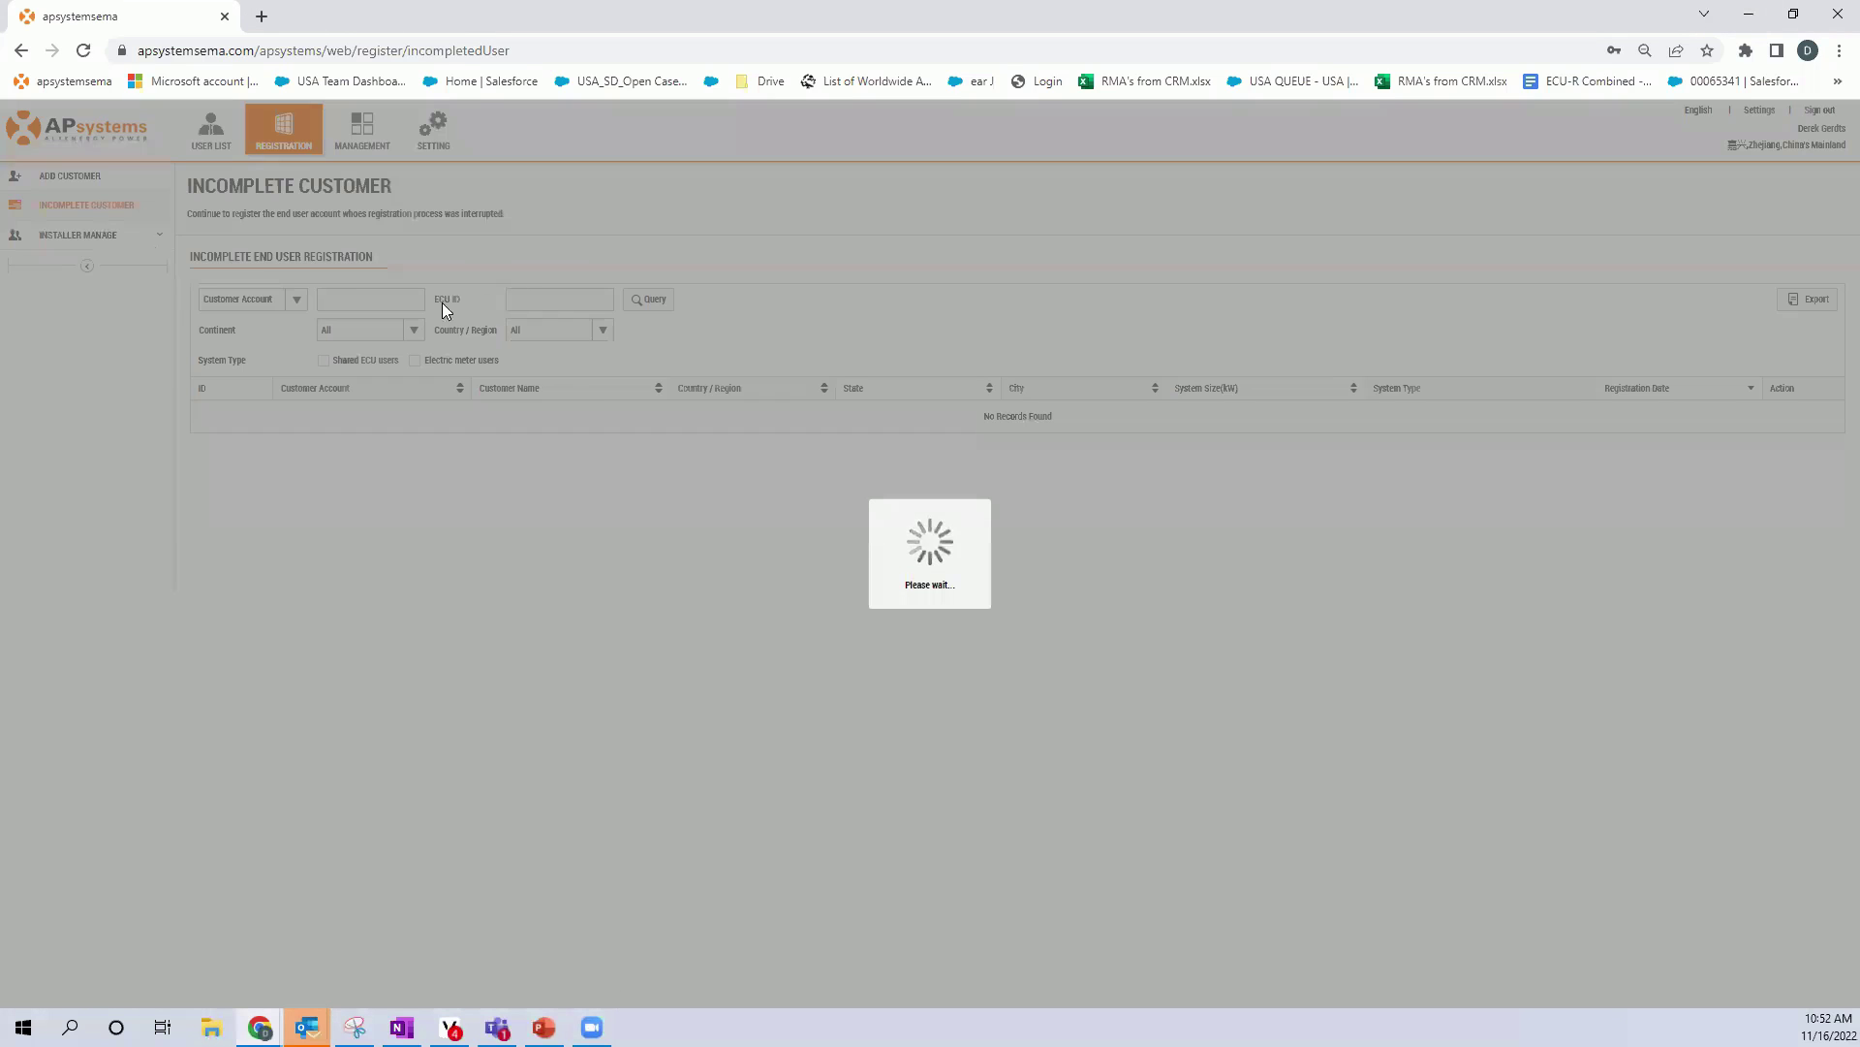
left_click(374, 300)
key("ctrl+v")
key("Return")
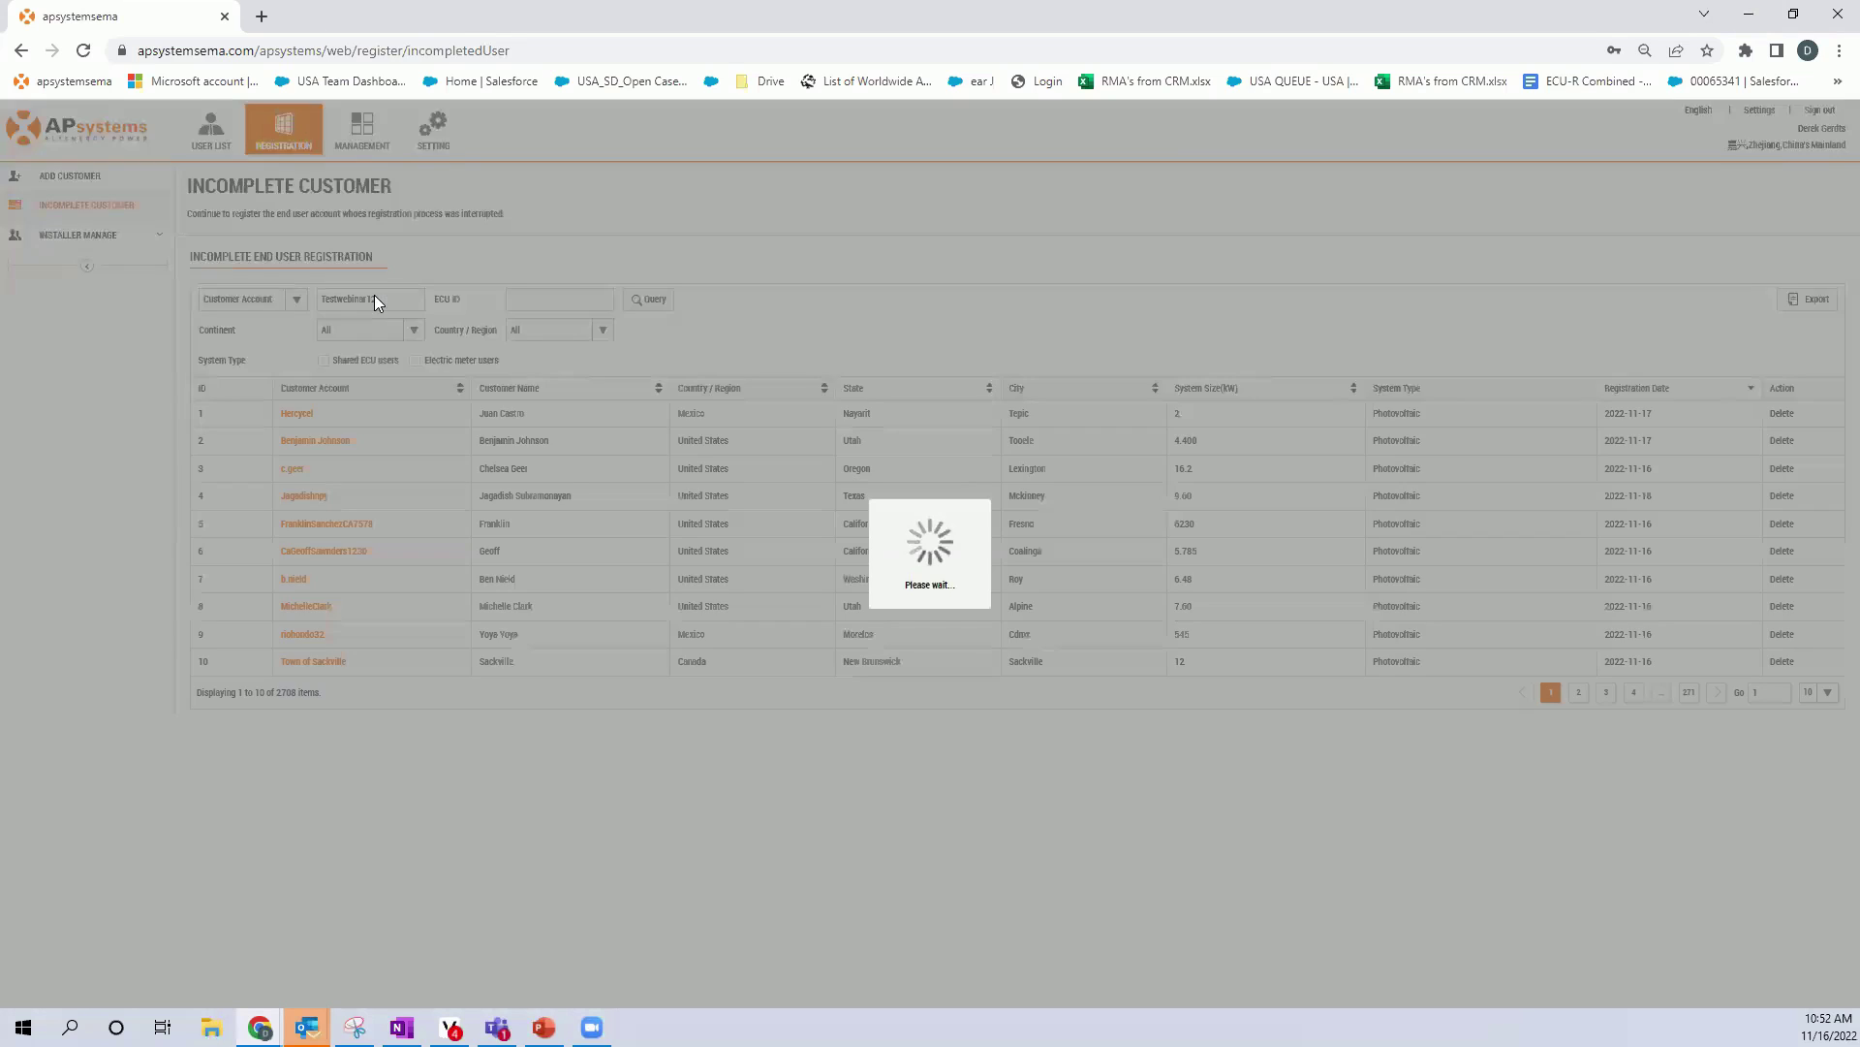
left_click(330, 420)
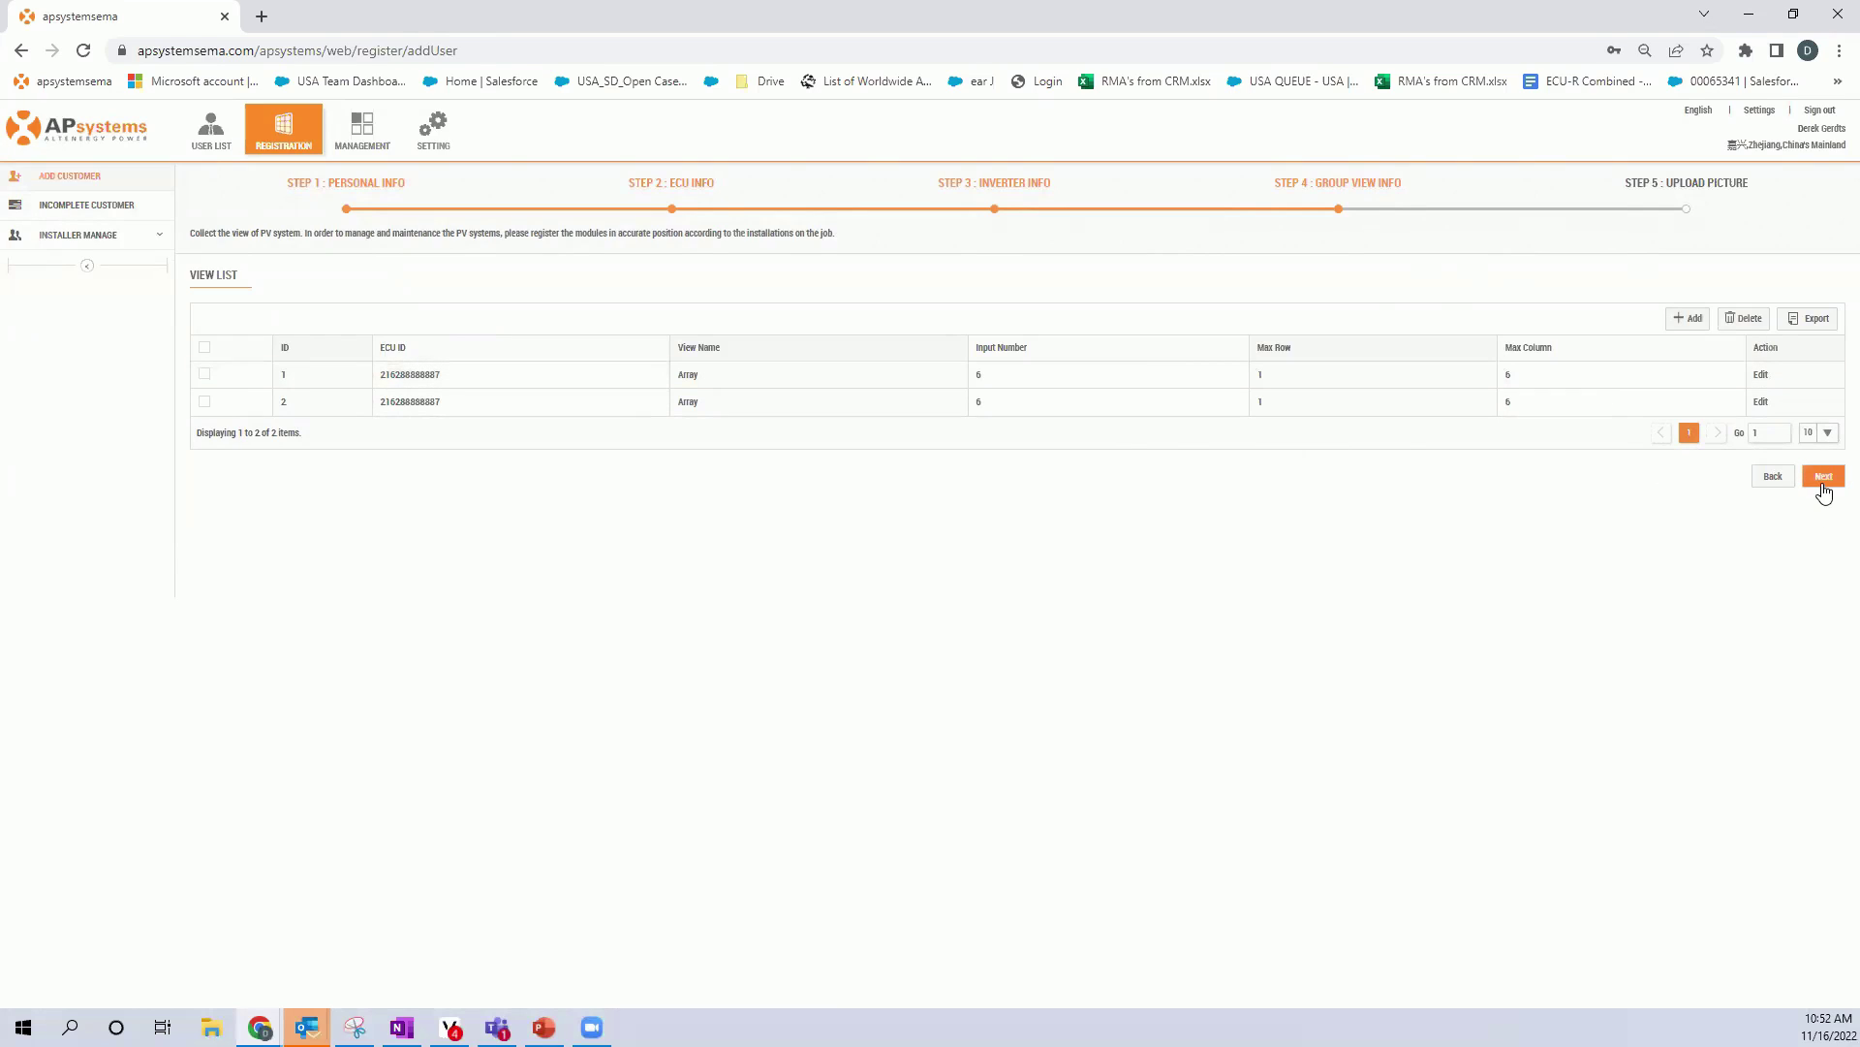
Proceed to the picture upload step and complete the registration without pictures, with automatic mail sending enabled
left_click_drag(1585, 182, 1750, 187)
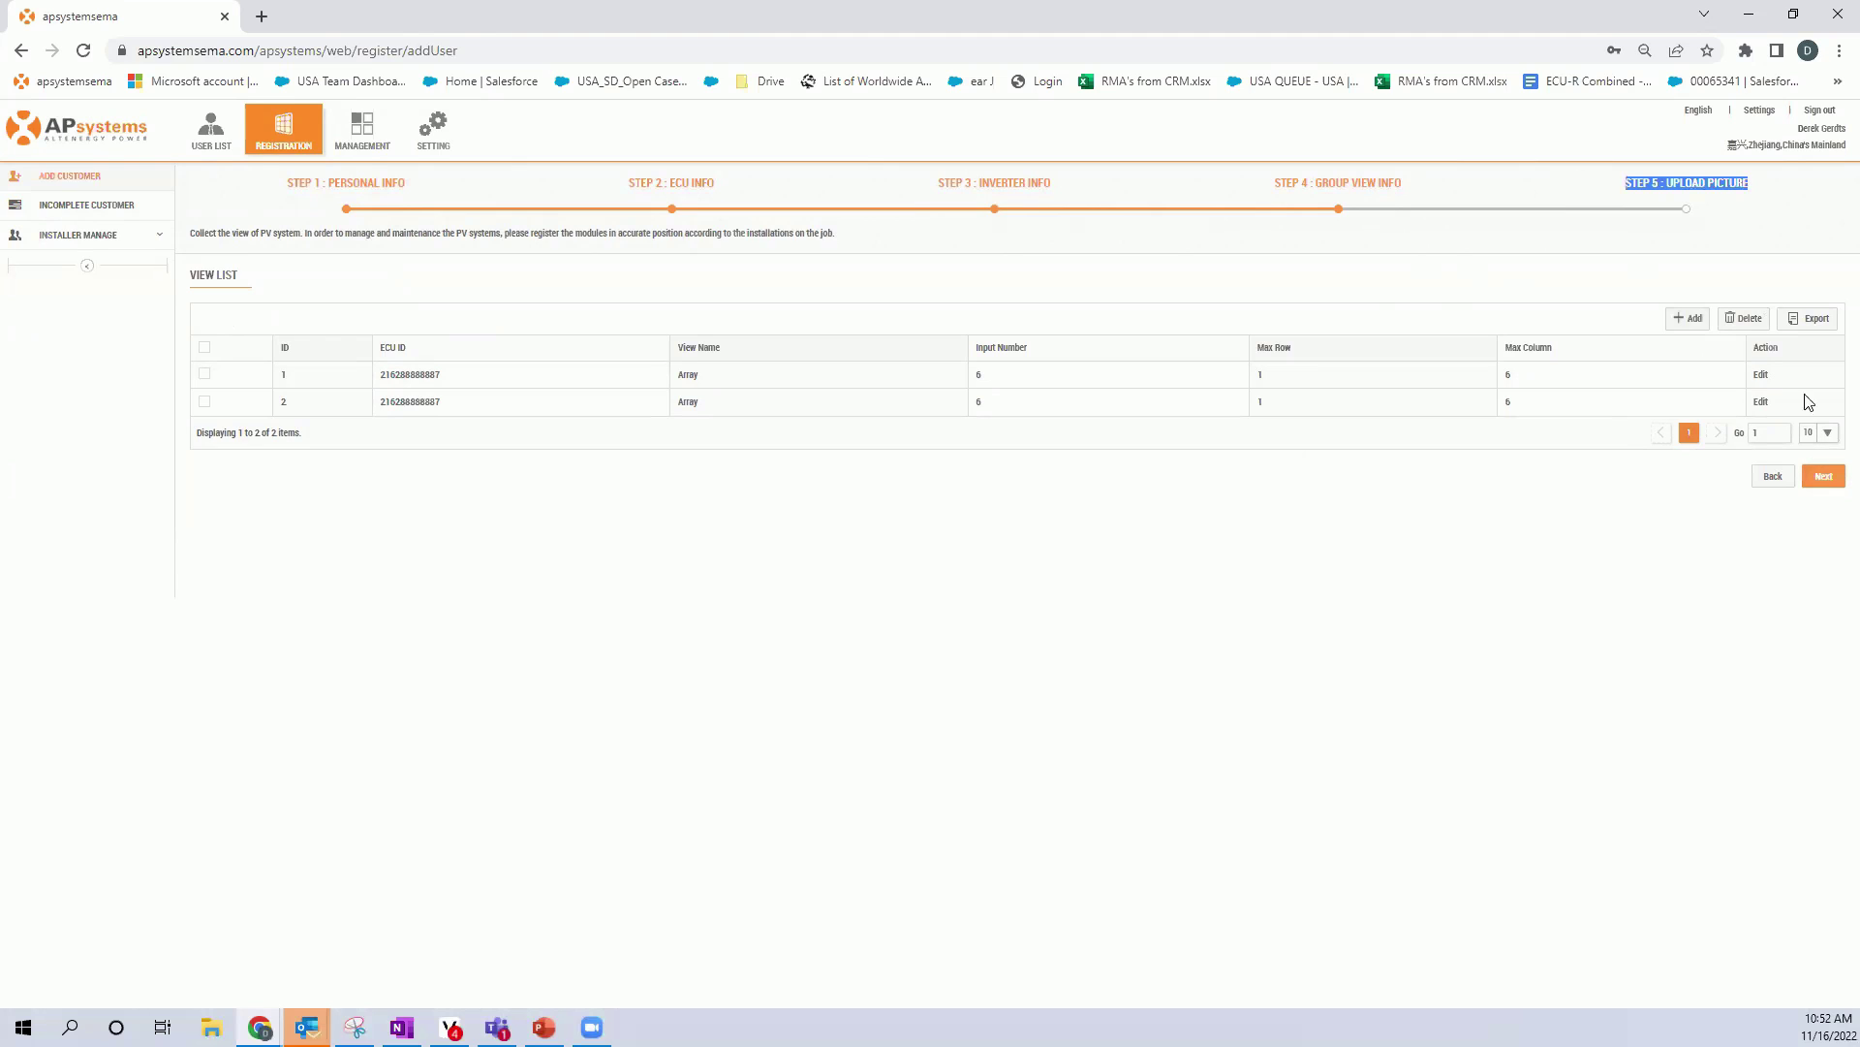
left_click(1823, 477)
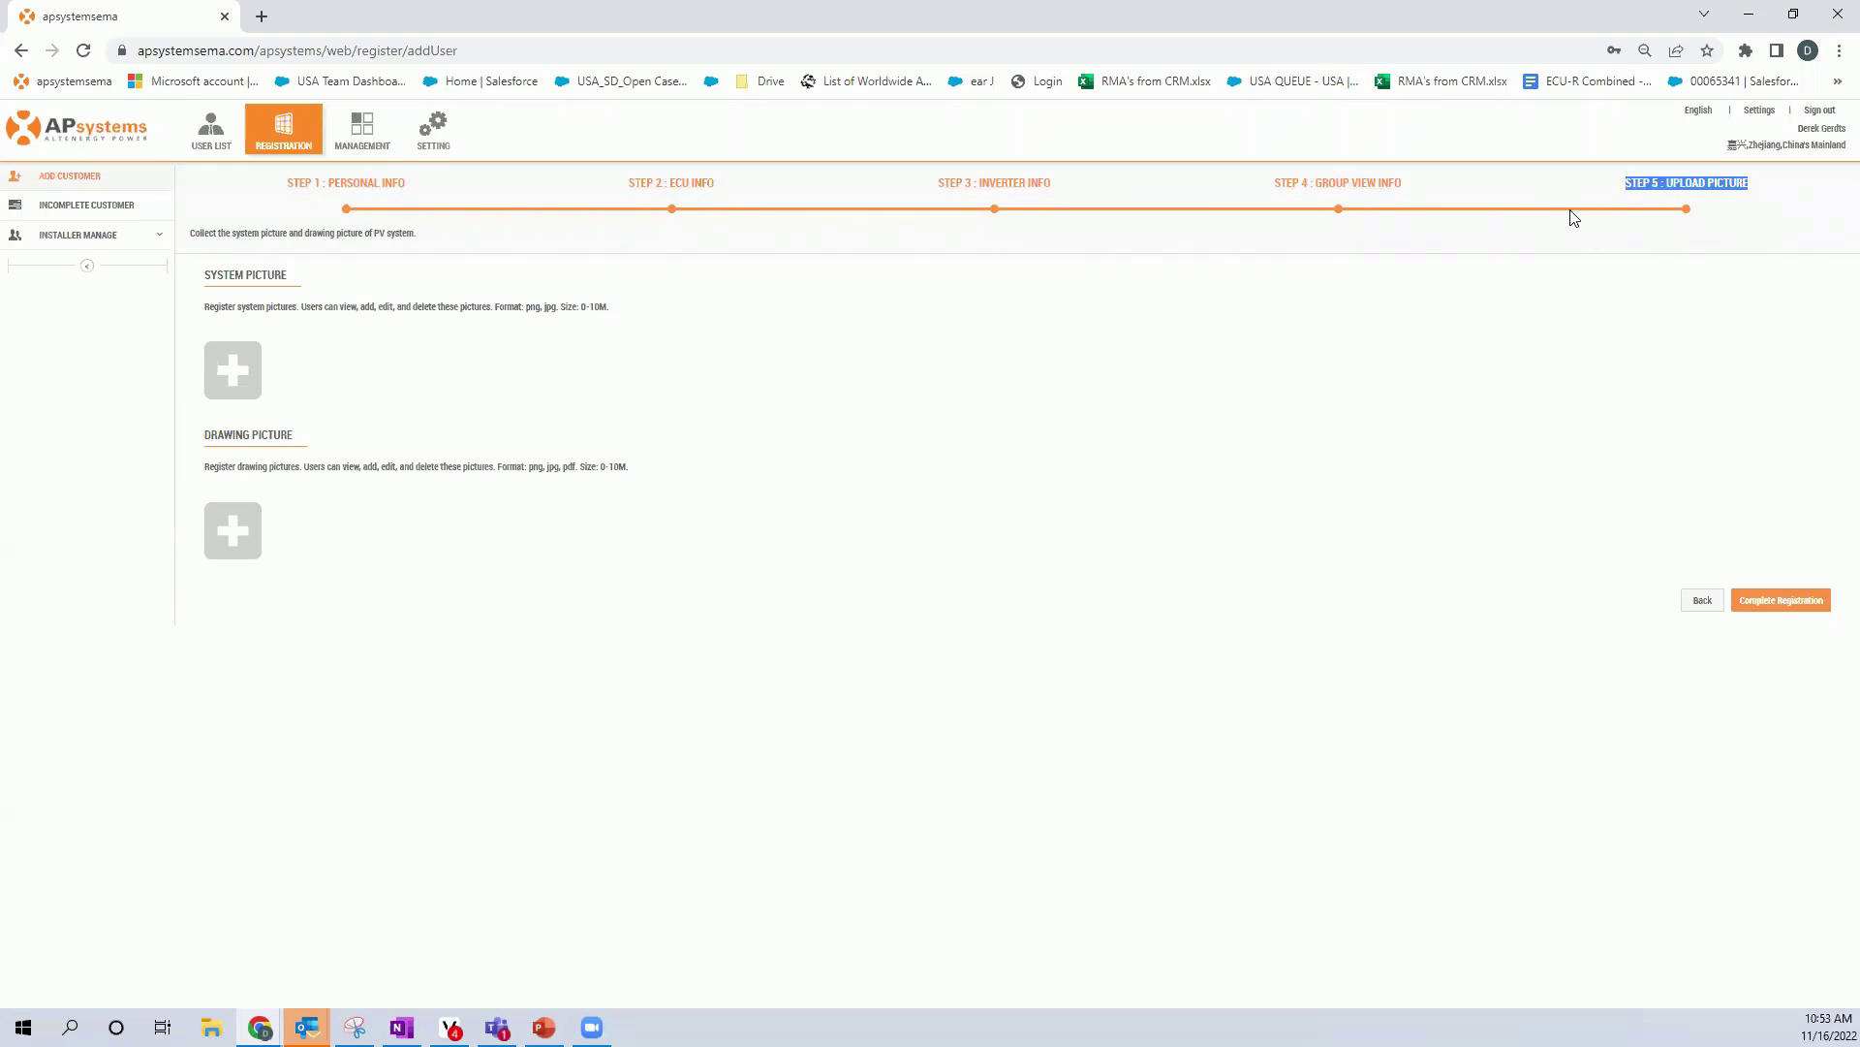
left_click(1769, 604)
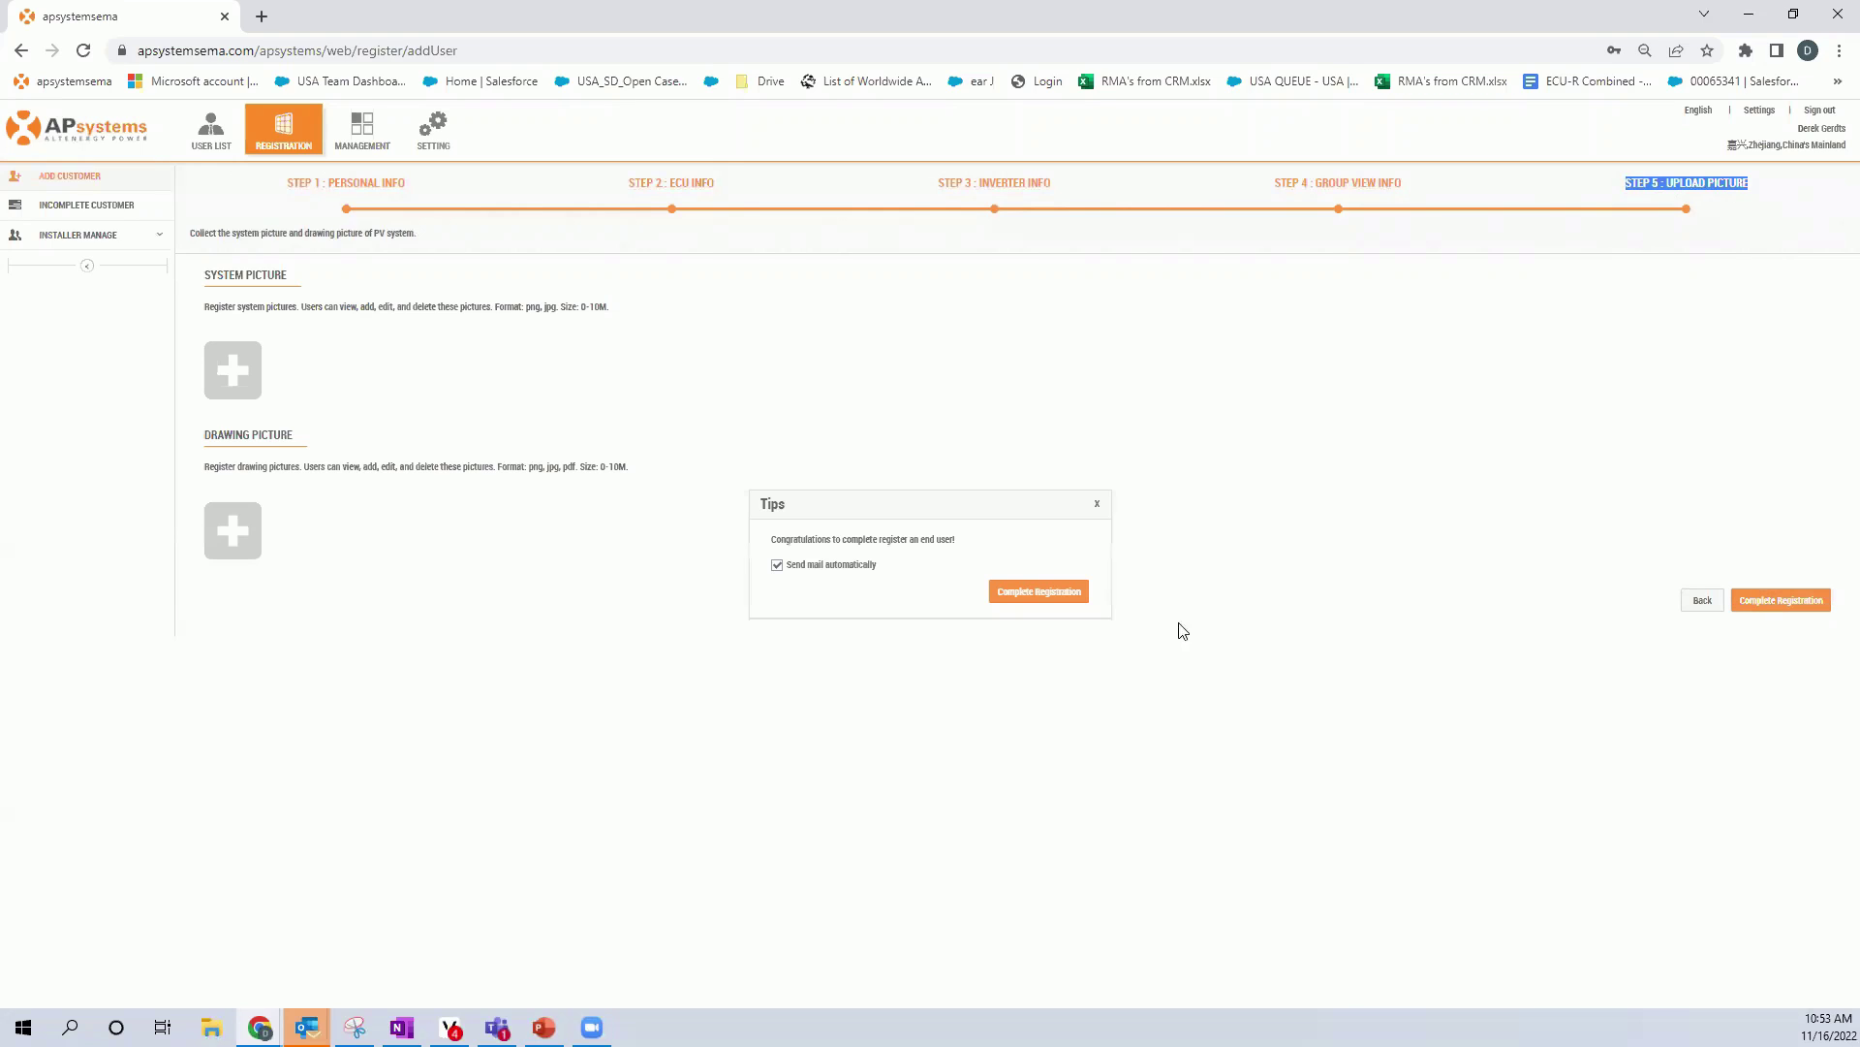
left_click(1022, 600)
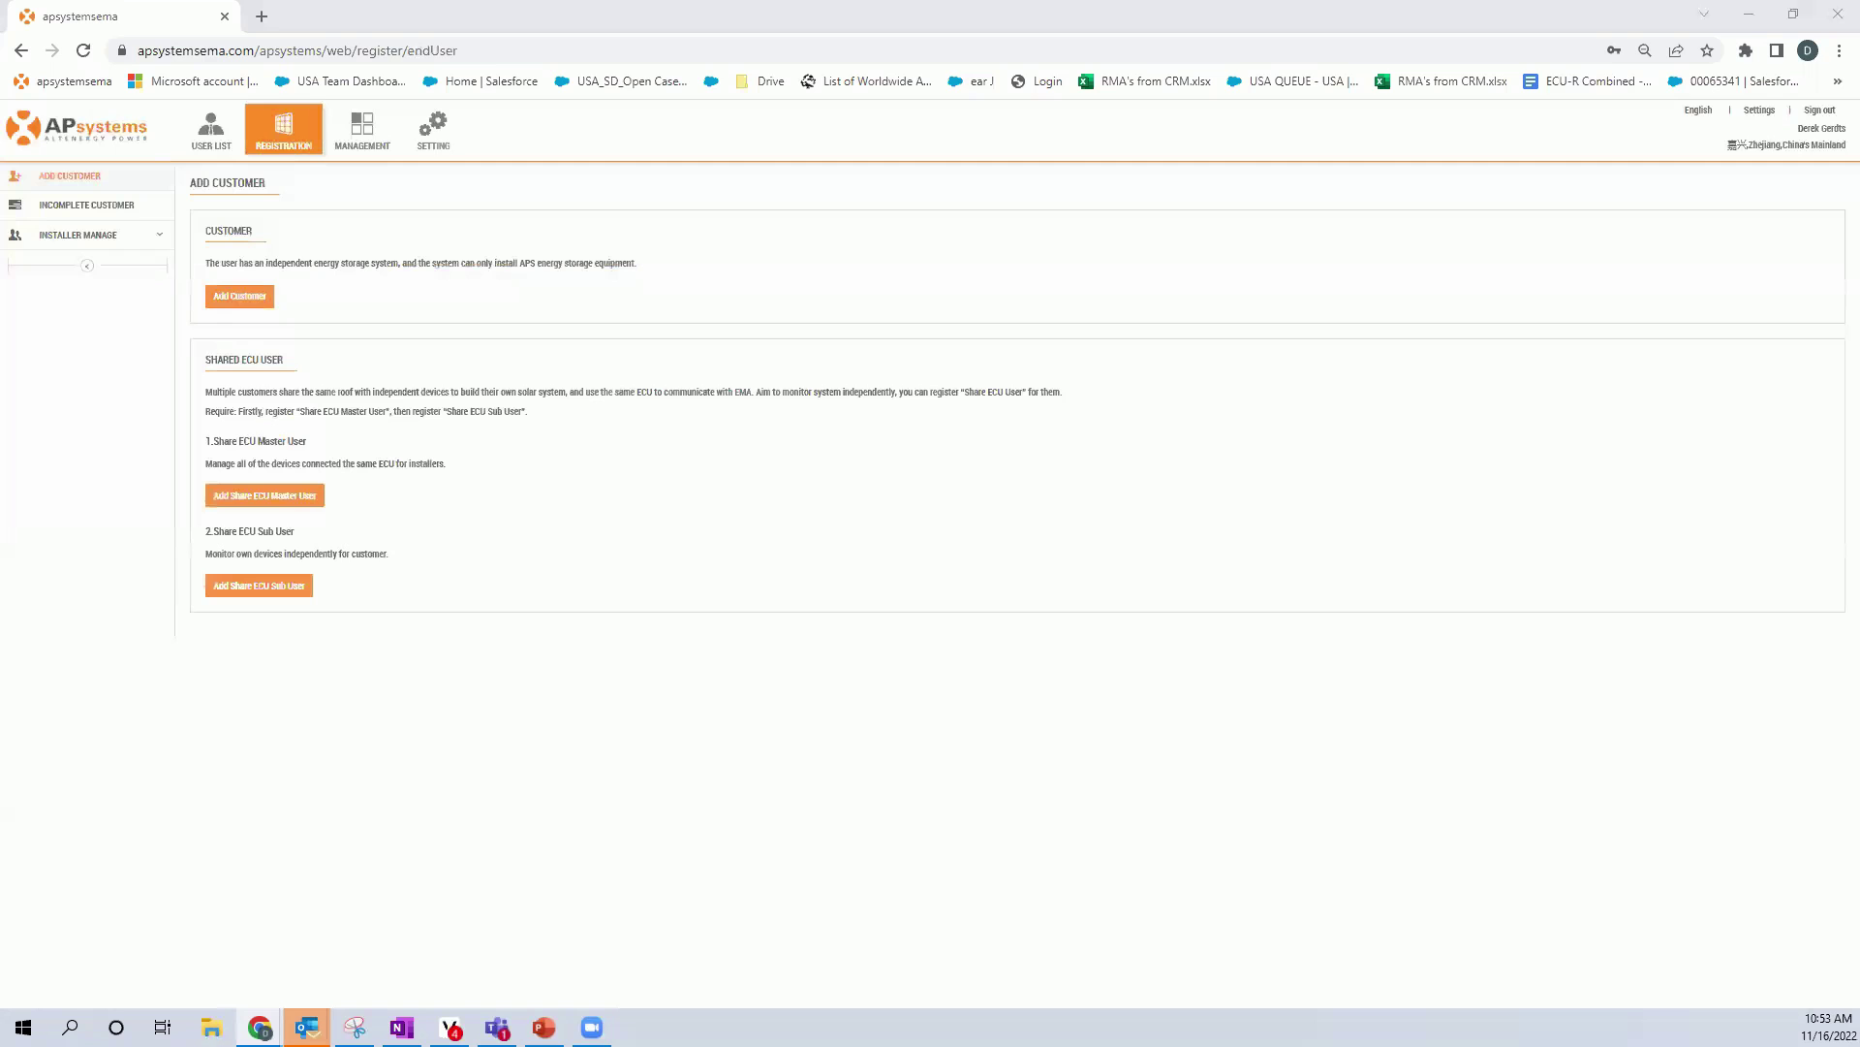
Look at the incomplete customers list, and try clearing the e-mail field in the personal information settings
left_click(136, 204)
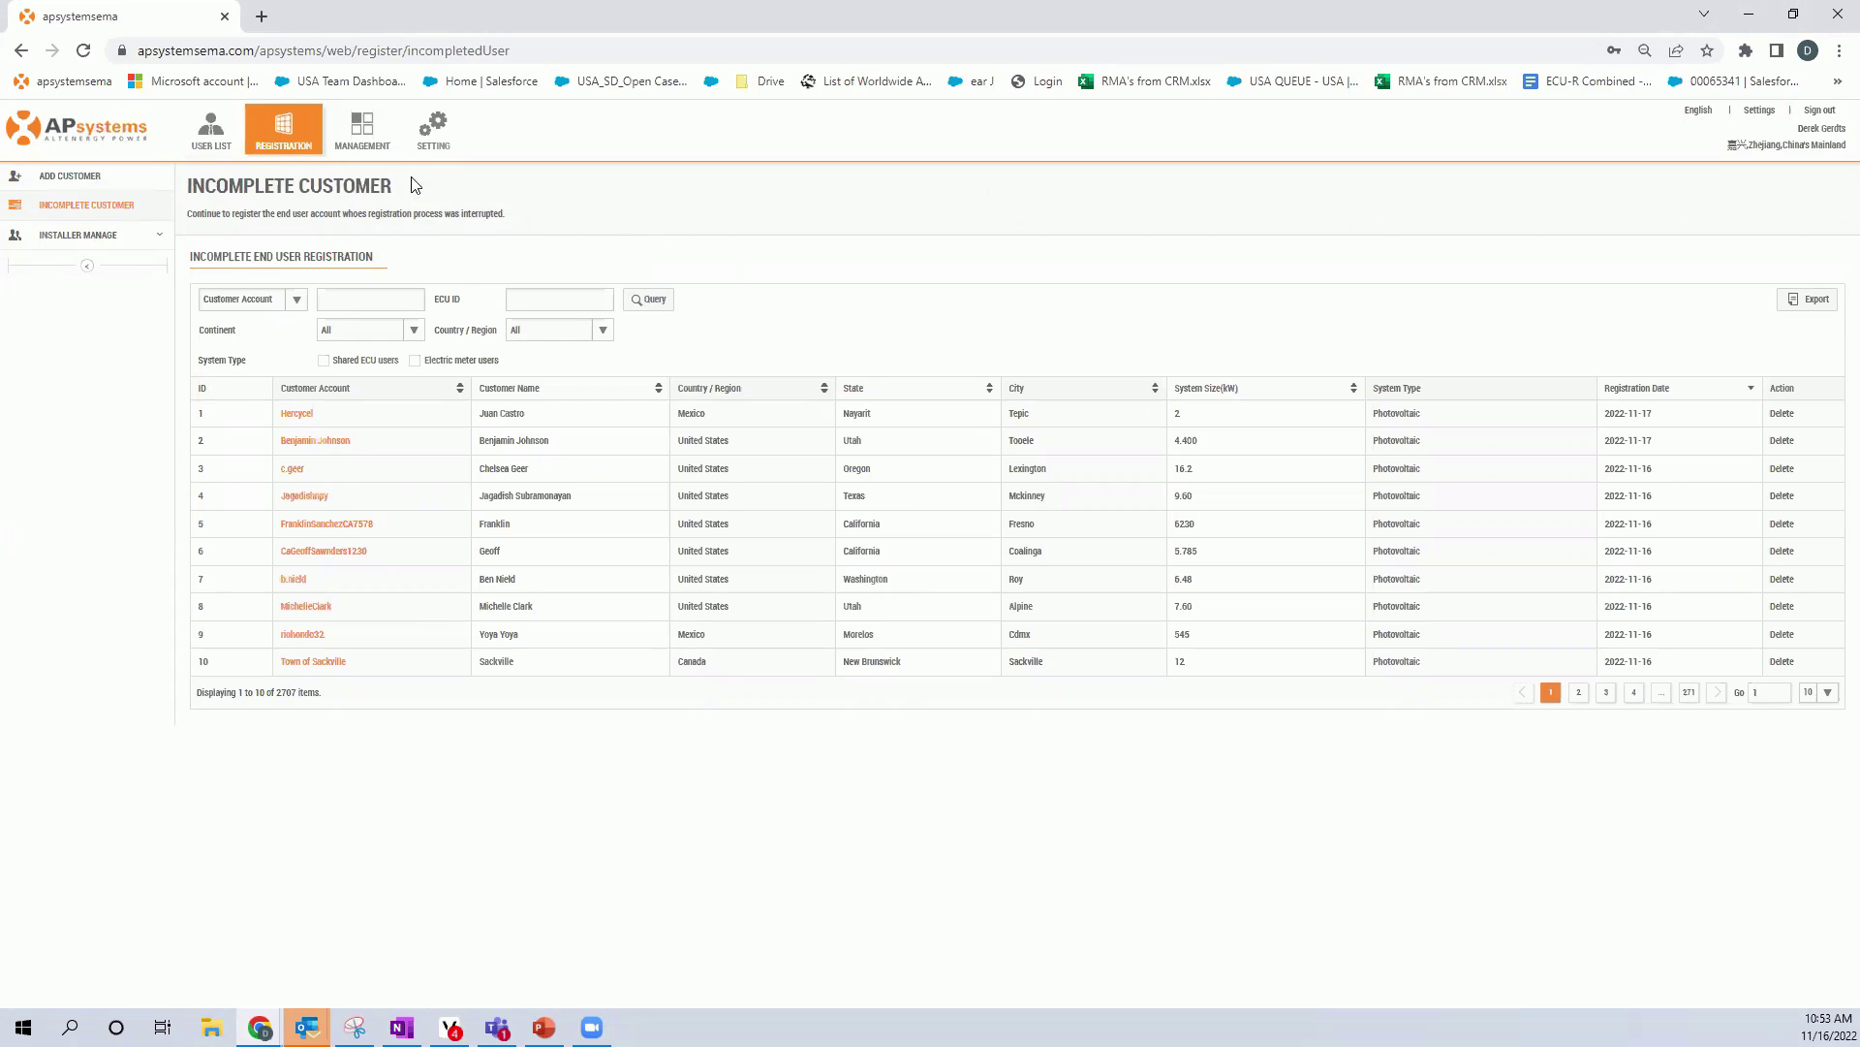
left_click(427, 139)
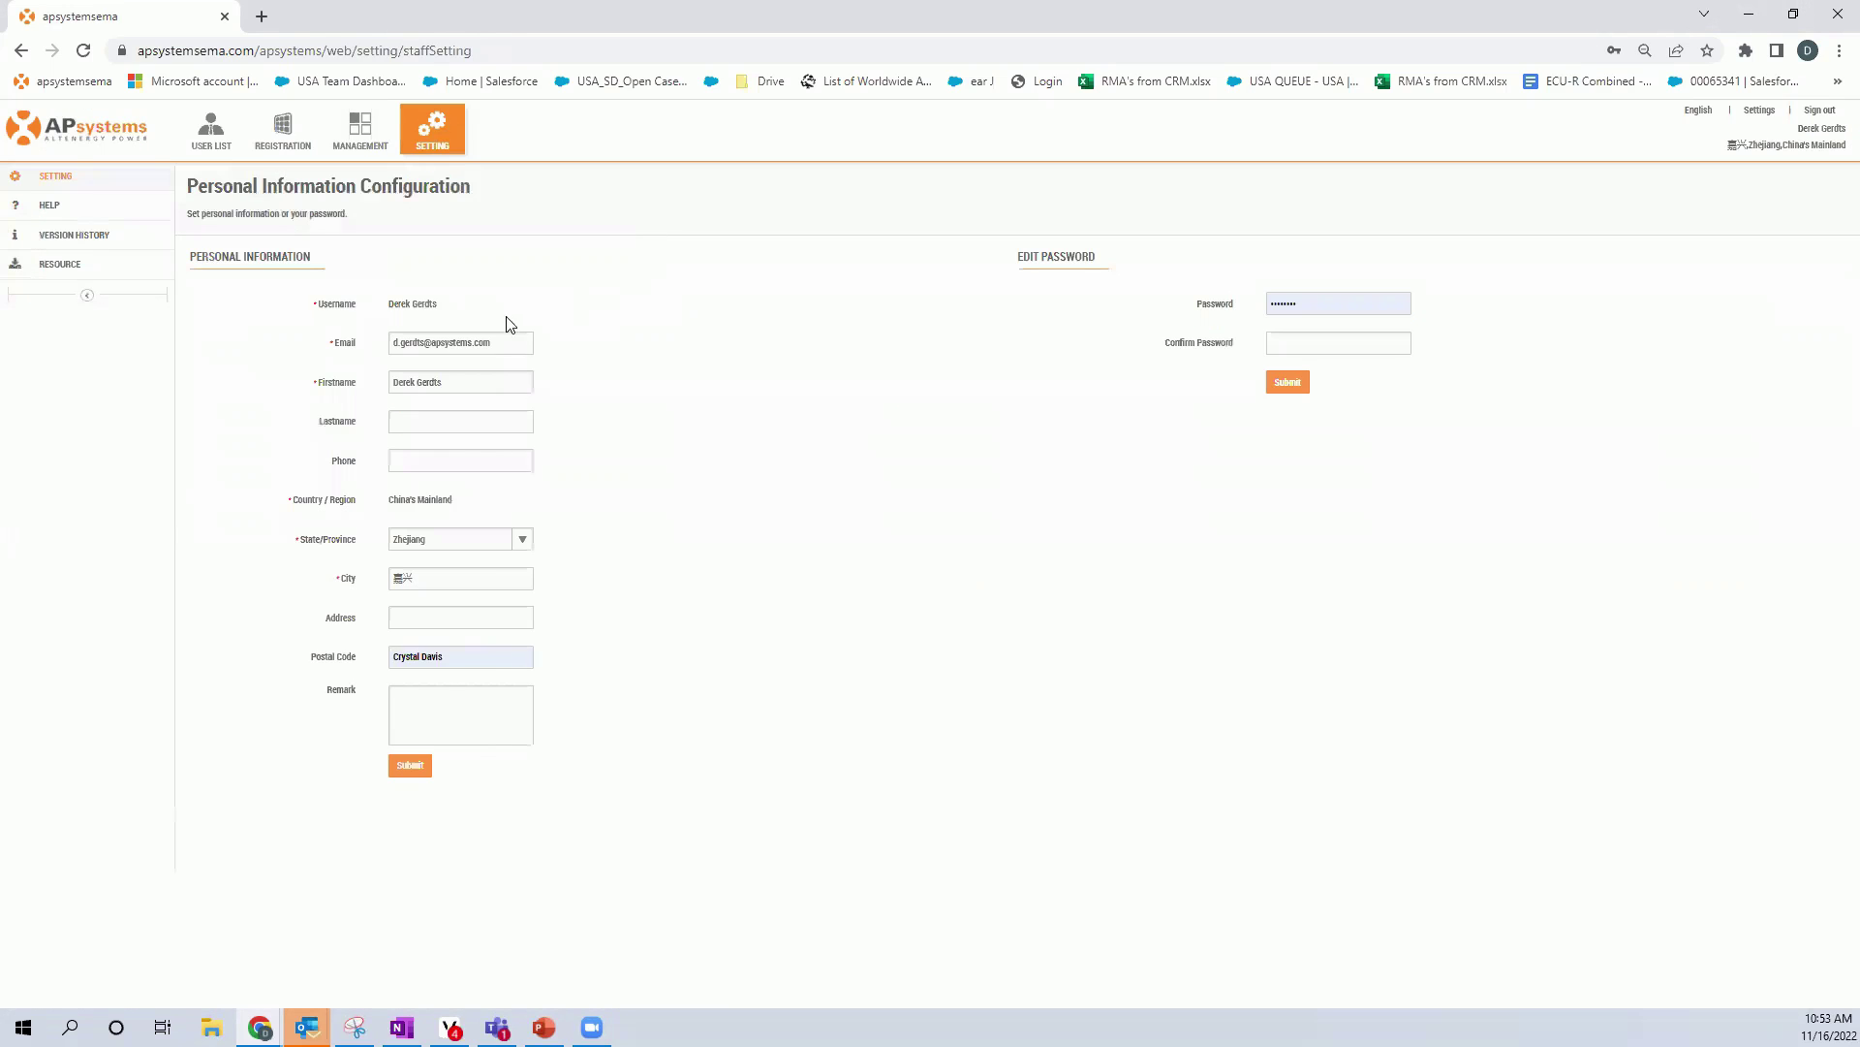
left_click_drag(504, 343, 239, 378)
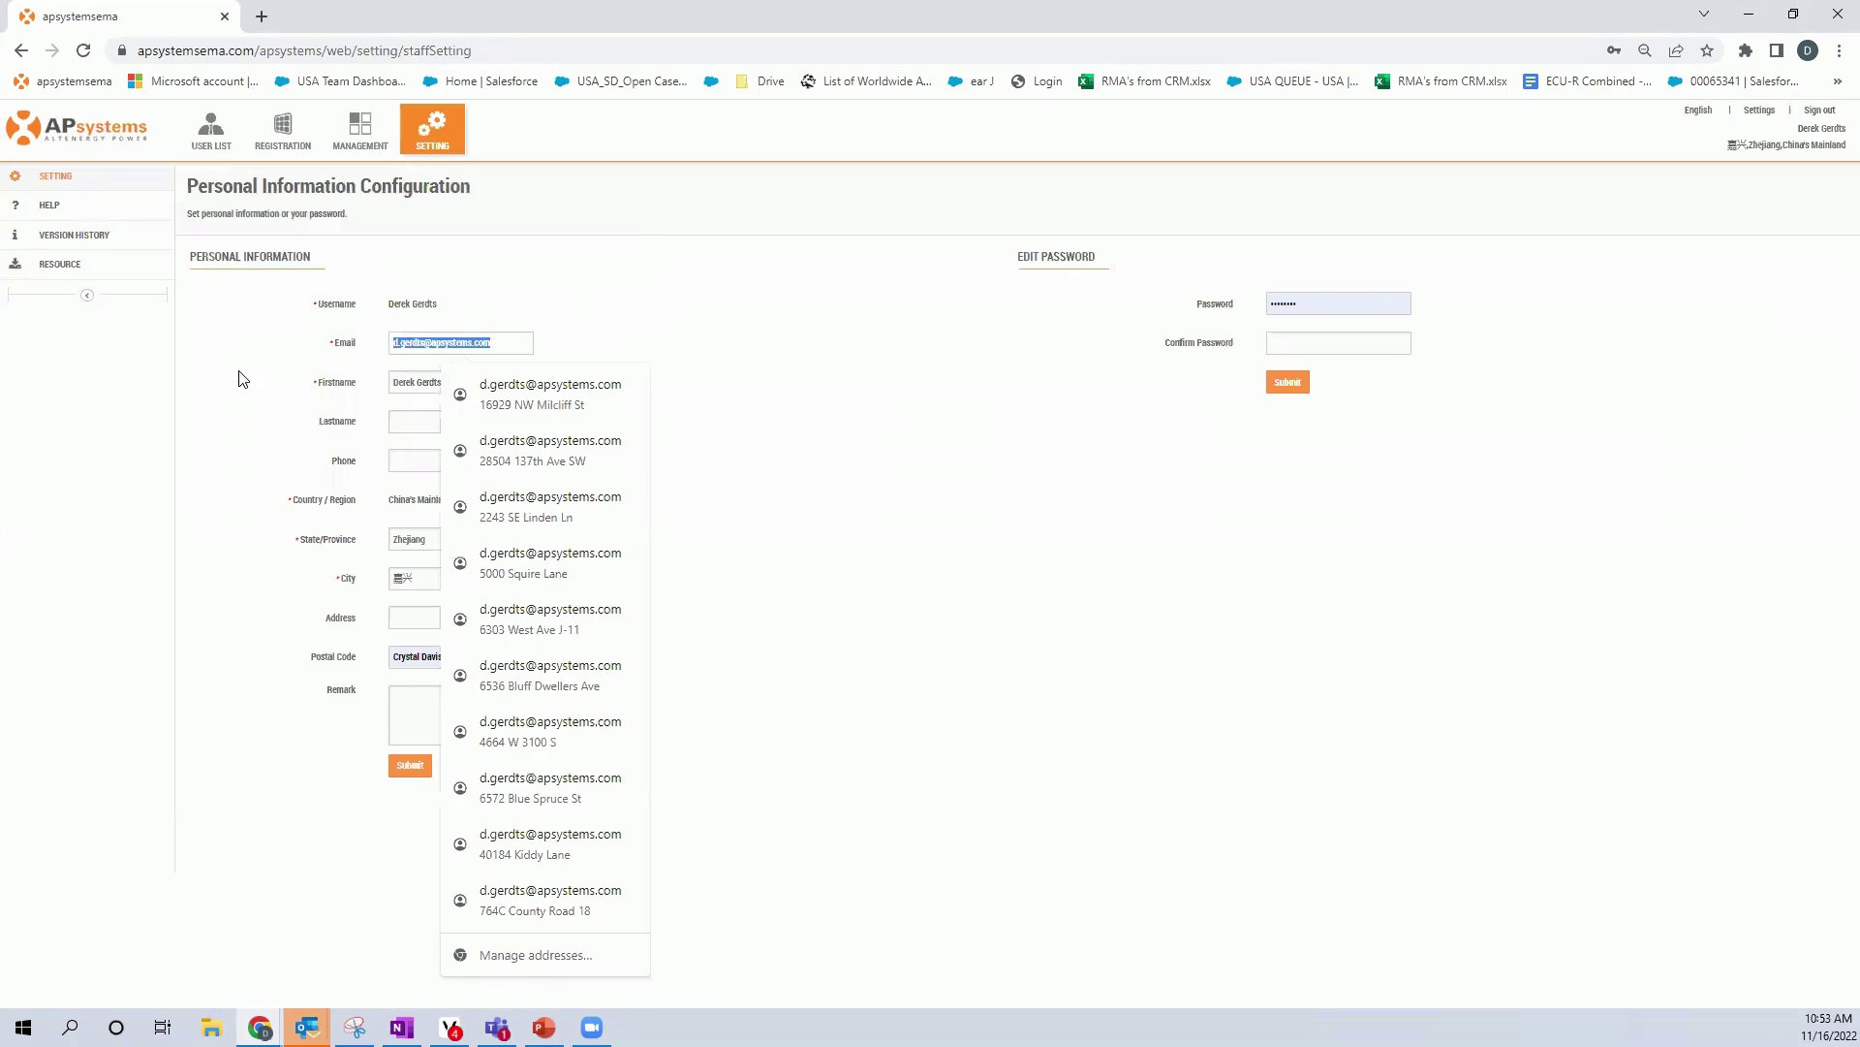
key("BackSpace")
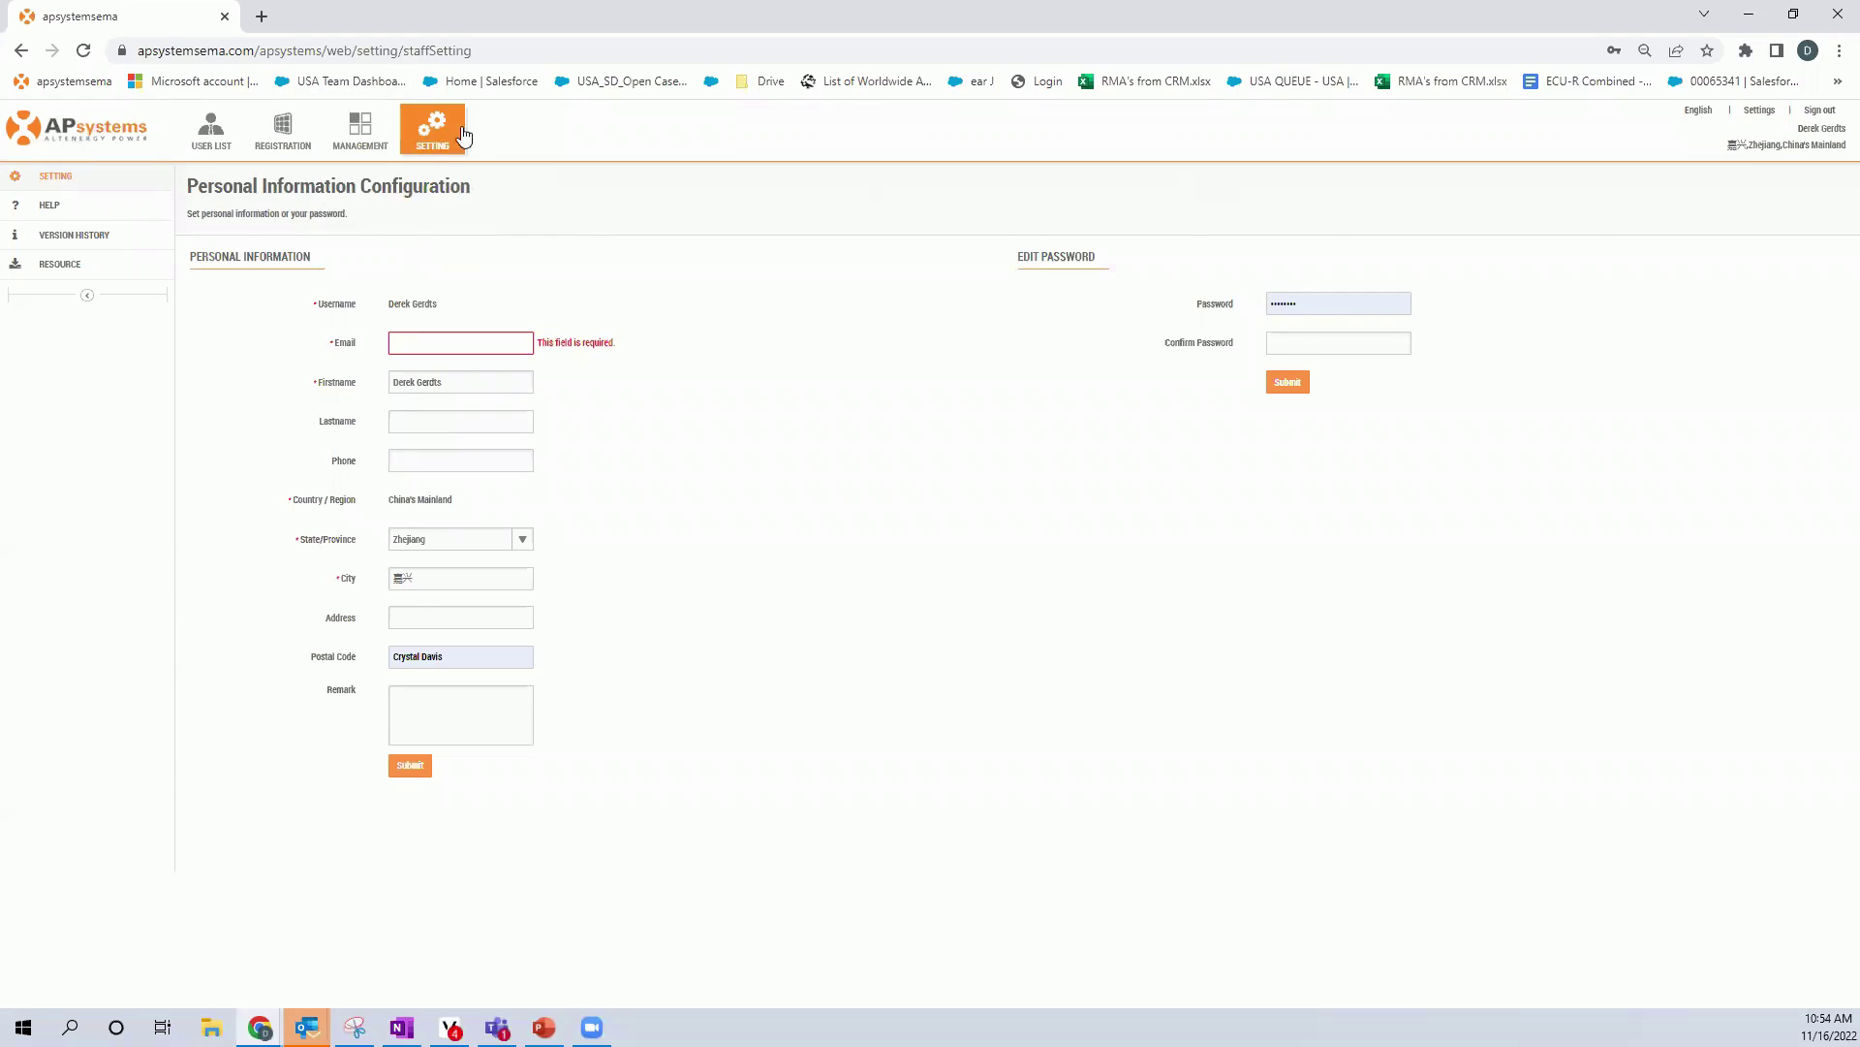
Open the APsystems Trouble Shooting Guide from the operation manuals among the setting resources
left_click(95, 265)
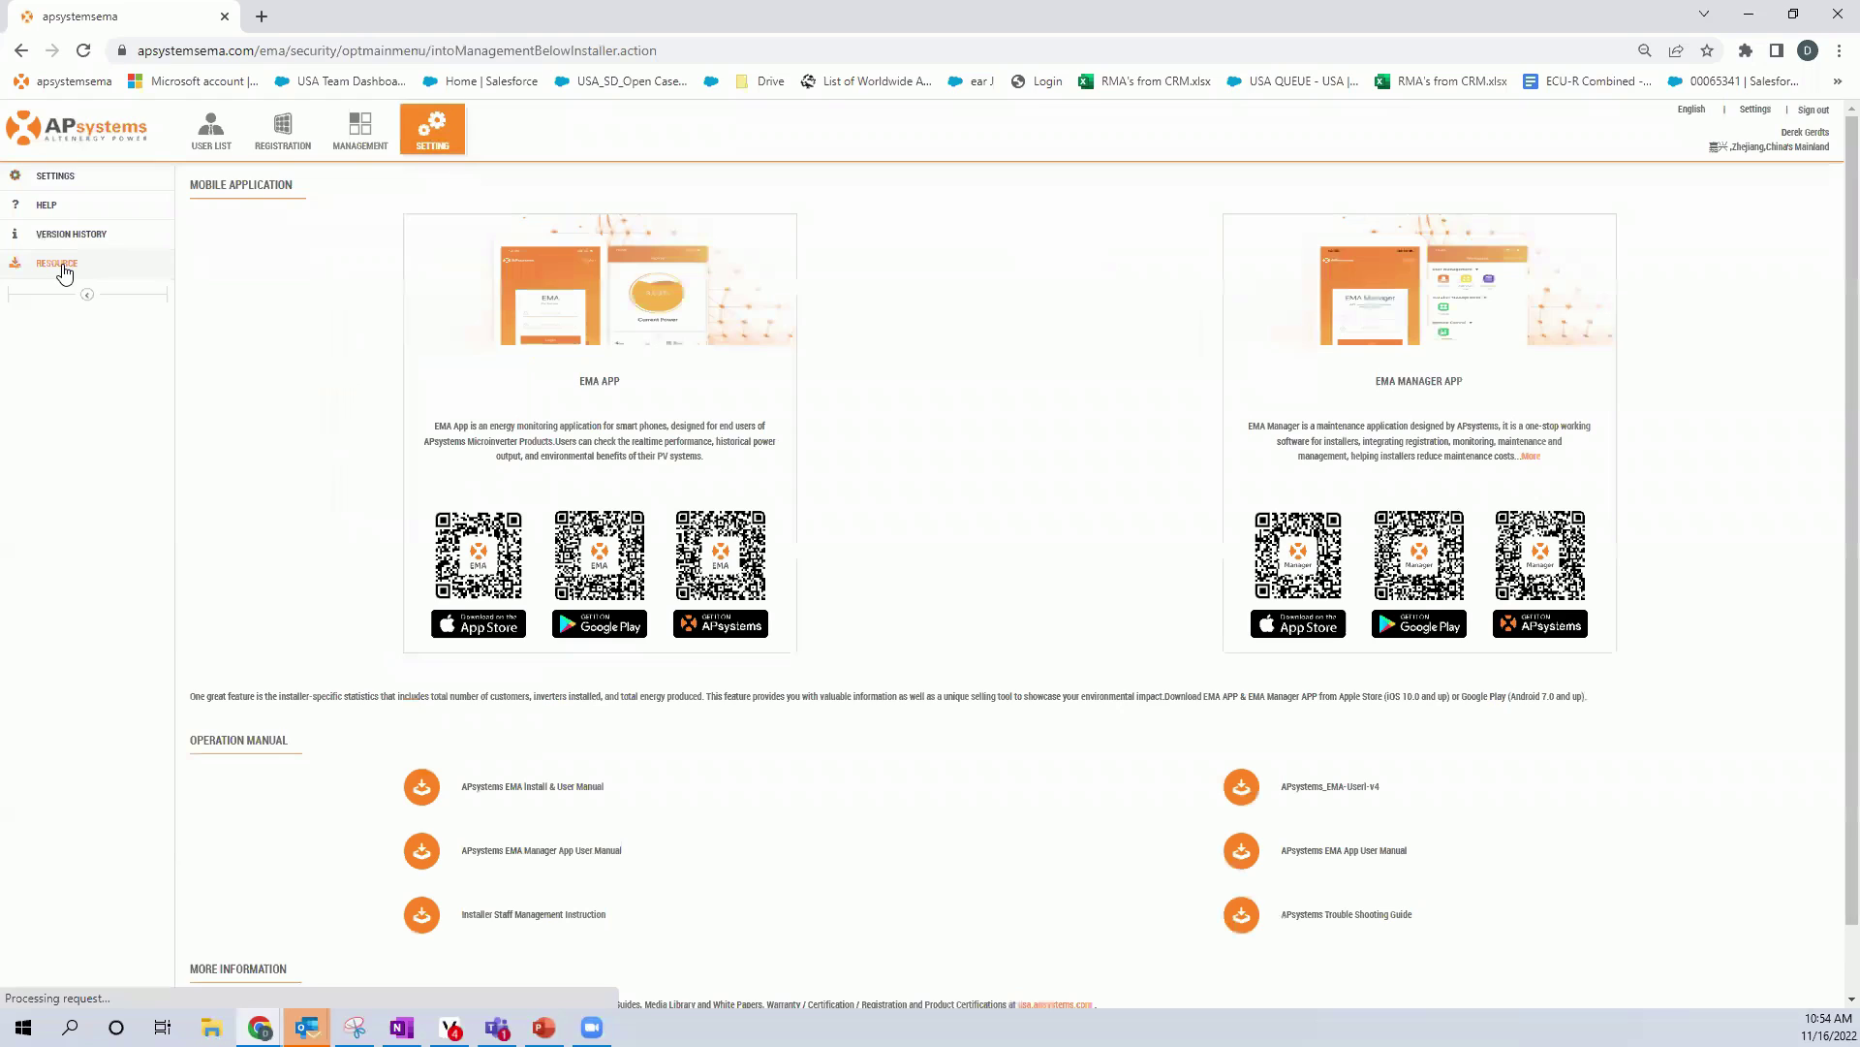
scroll(954, 739, "down", 1)
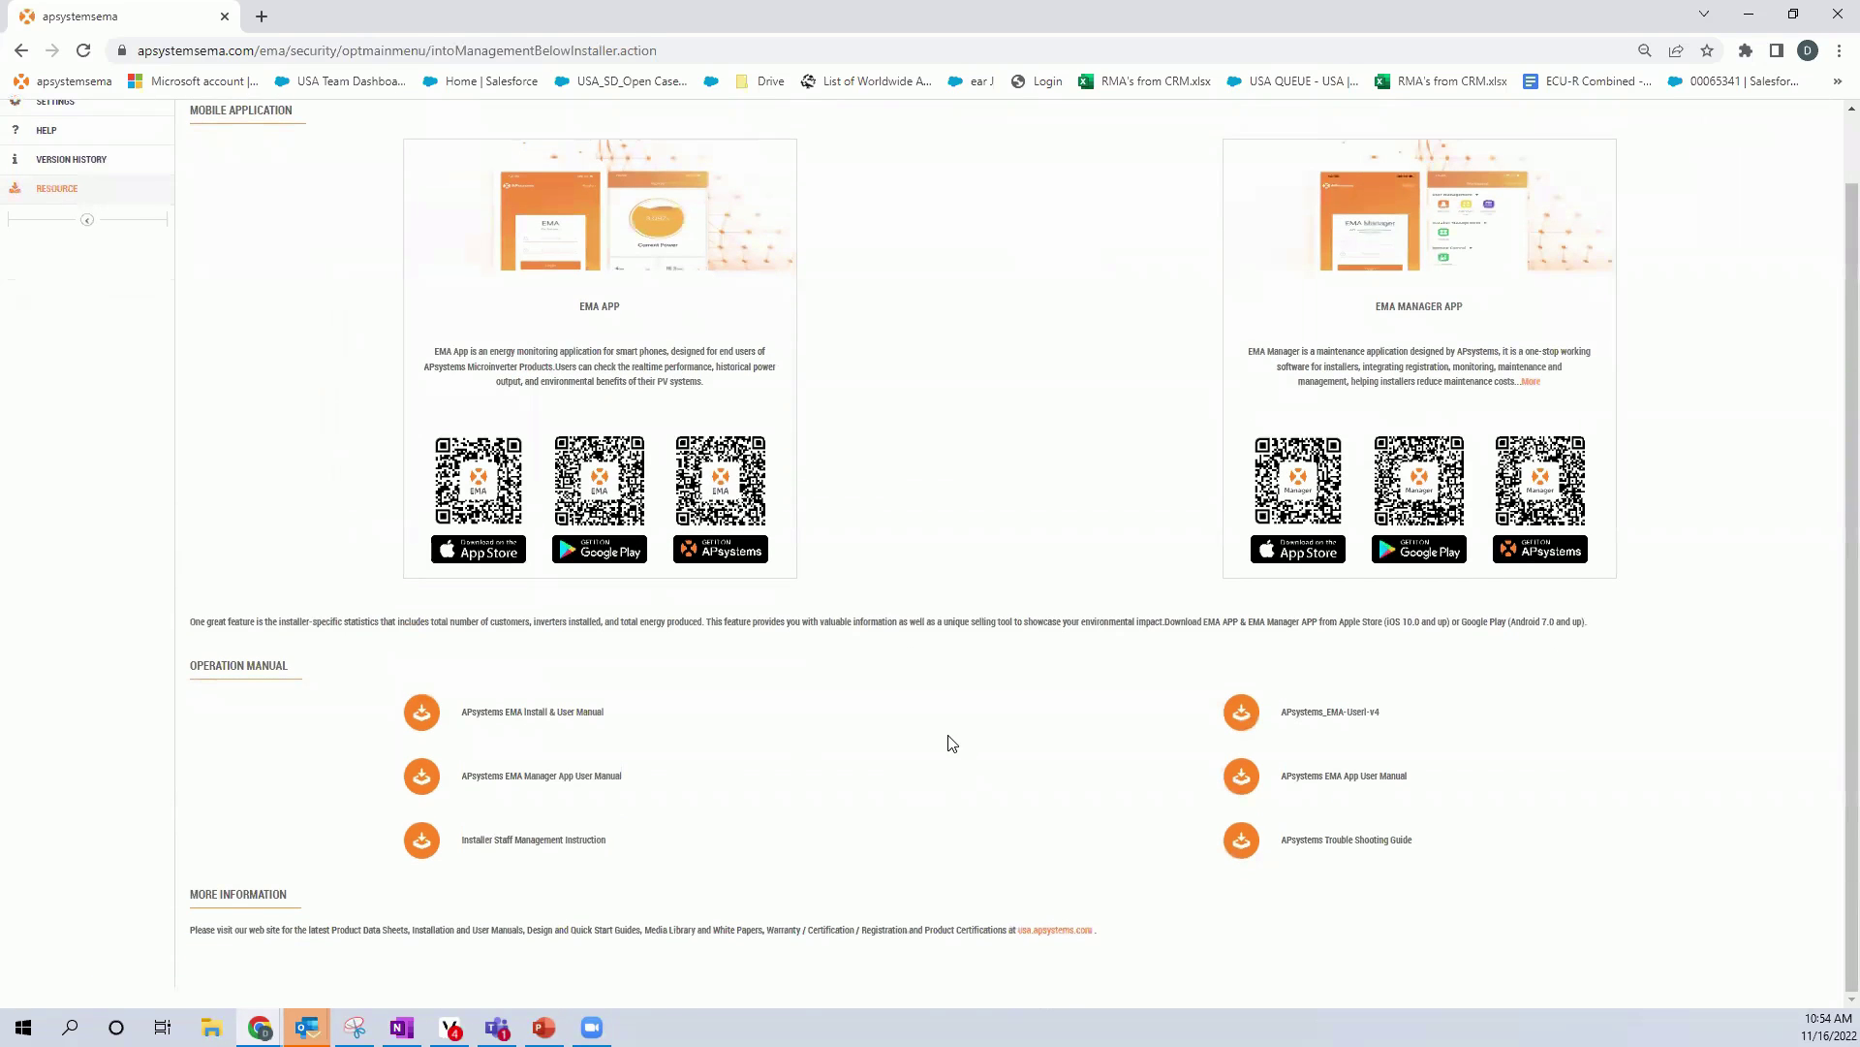
scroll(845, 721, "up", 1)
scroll(845, 720, "down", 1)
left_click(1242, 841)
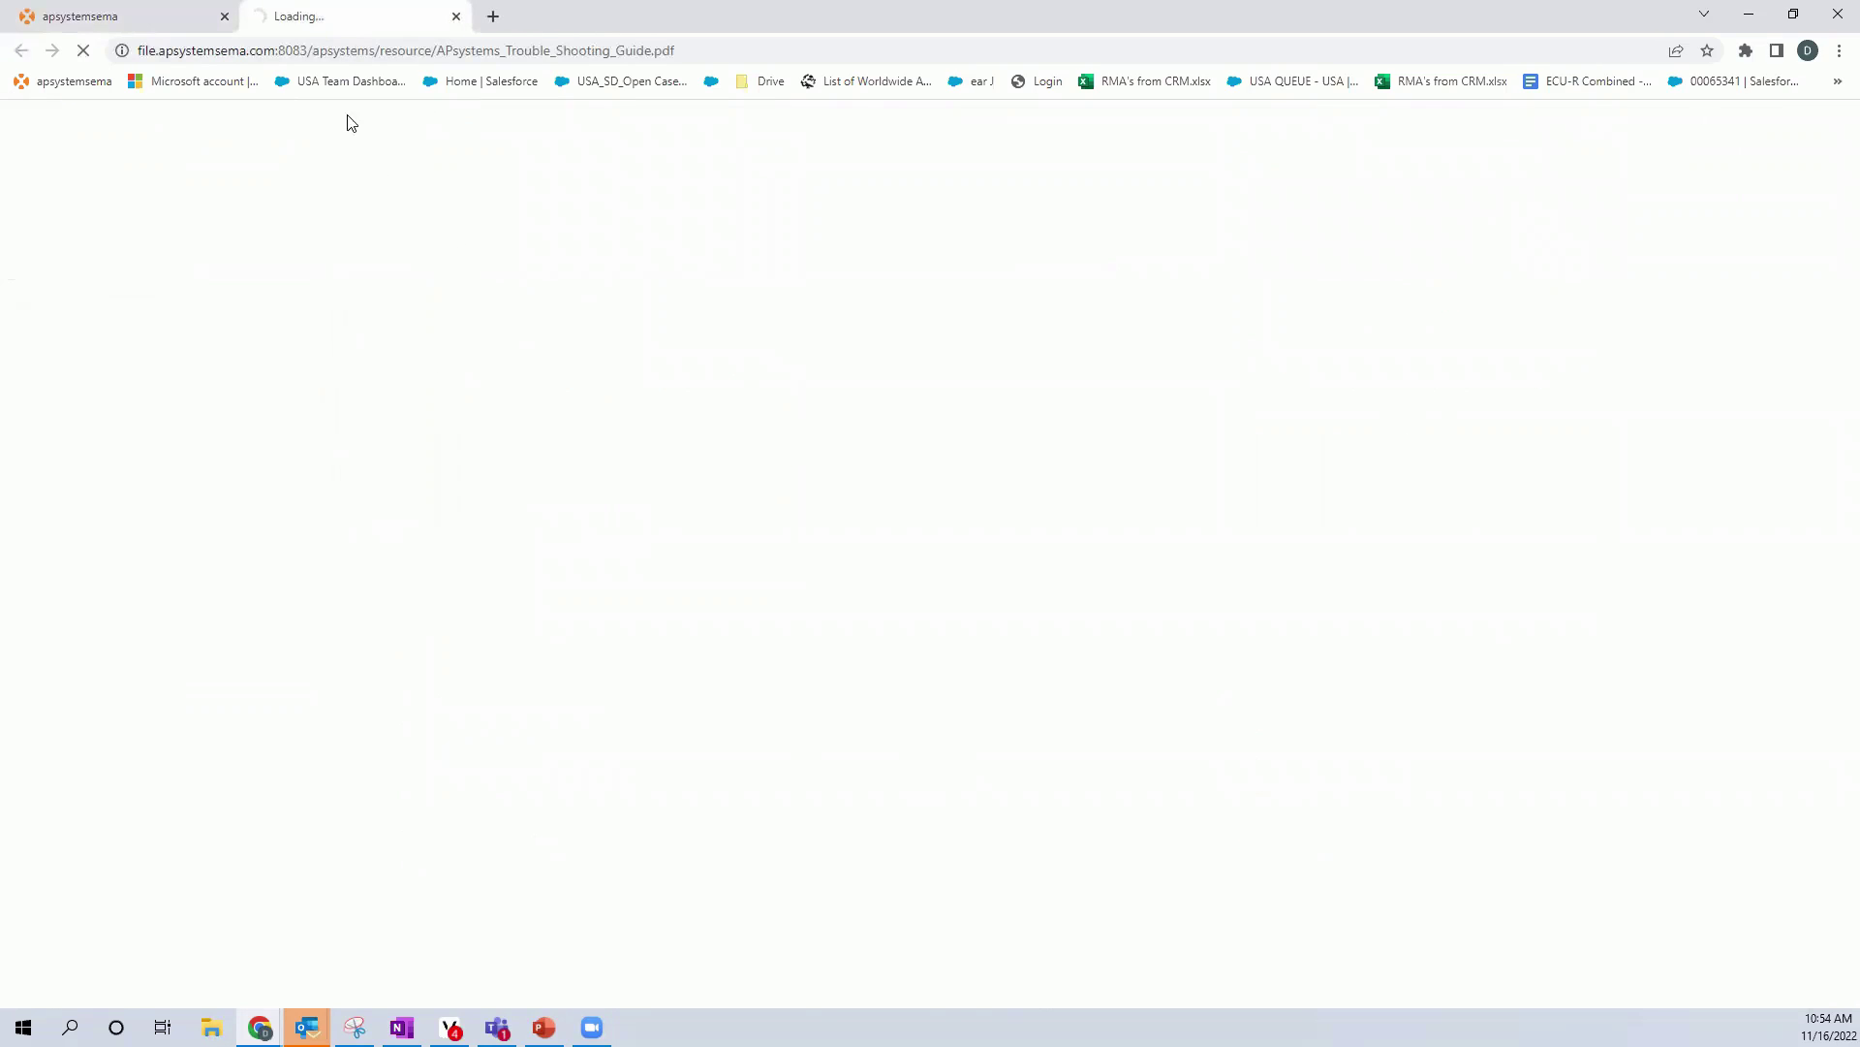
Review the mobile apps and operation manuals on the resource page again and return to the opened guide
left_click(122, 14)
scroll(459, 148, "up", 2)
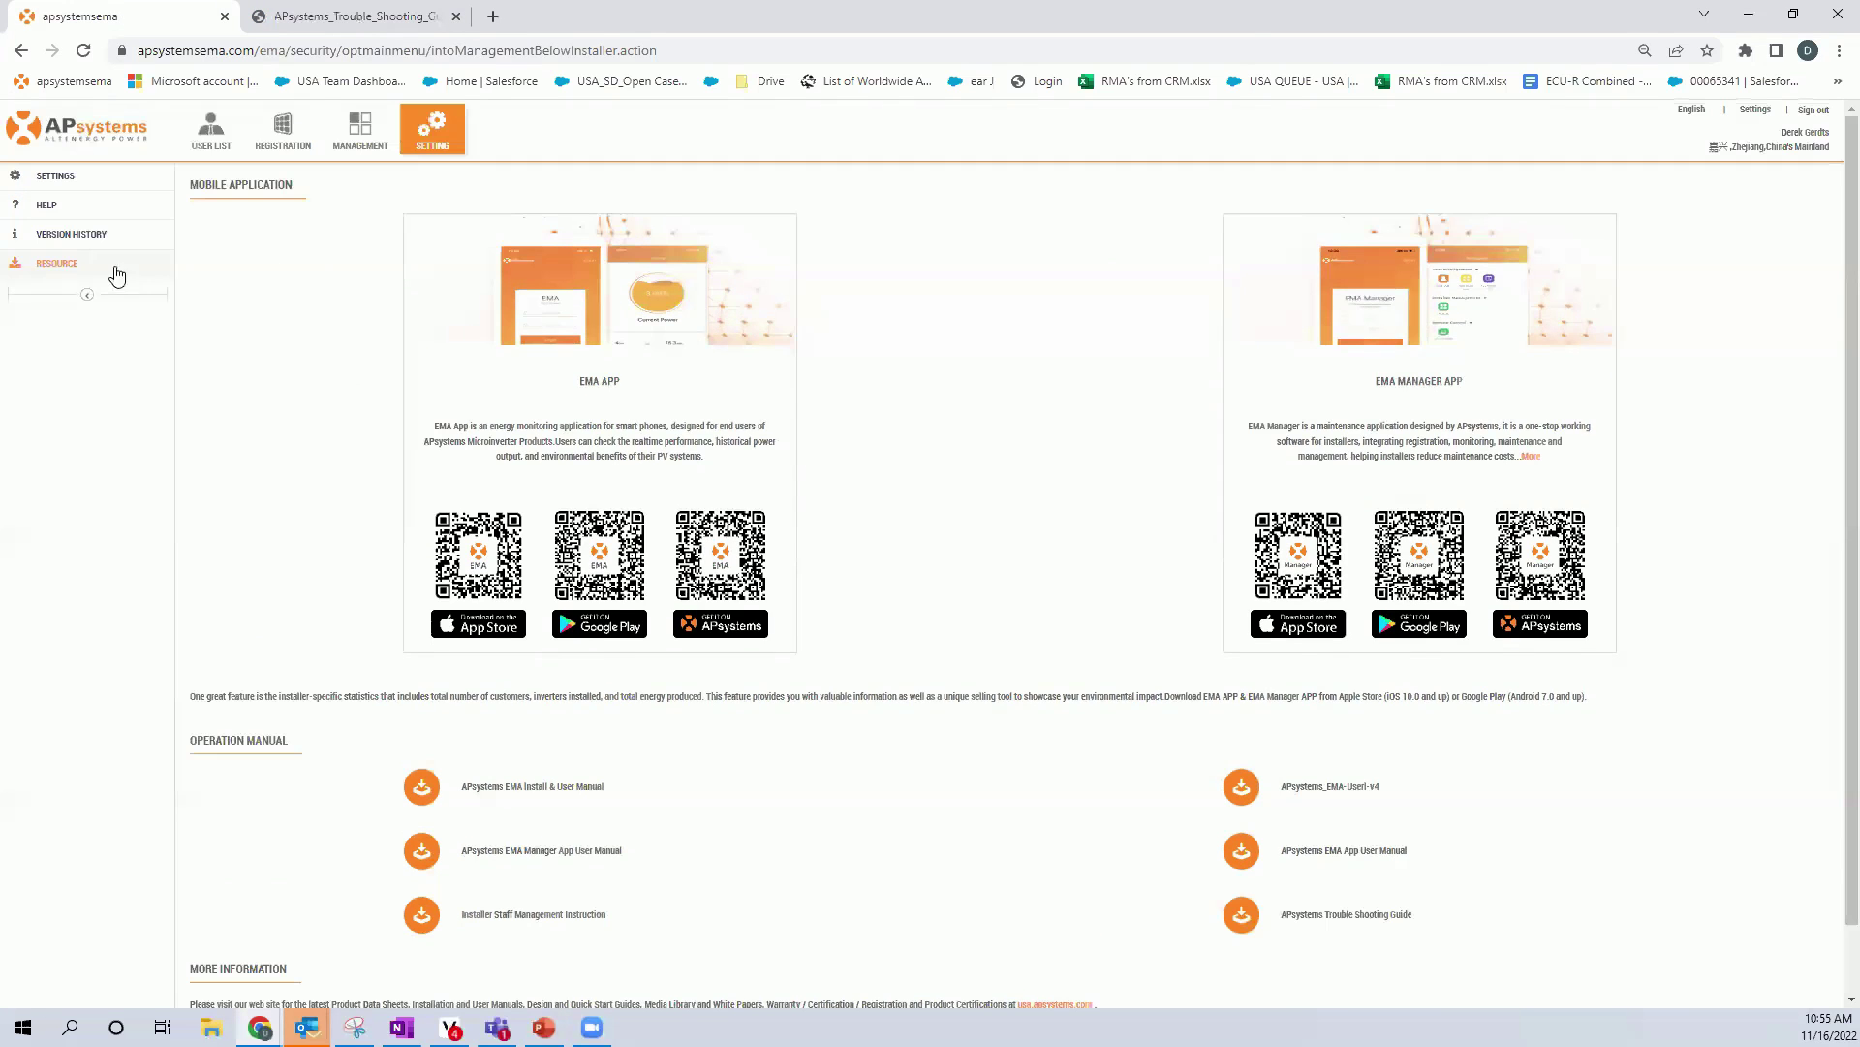
scroll(984, 598, "down", 2)
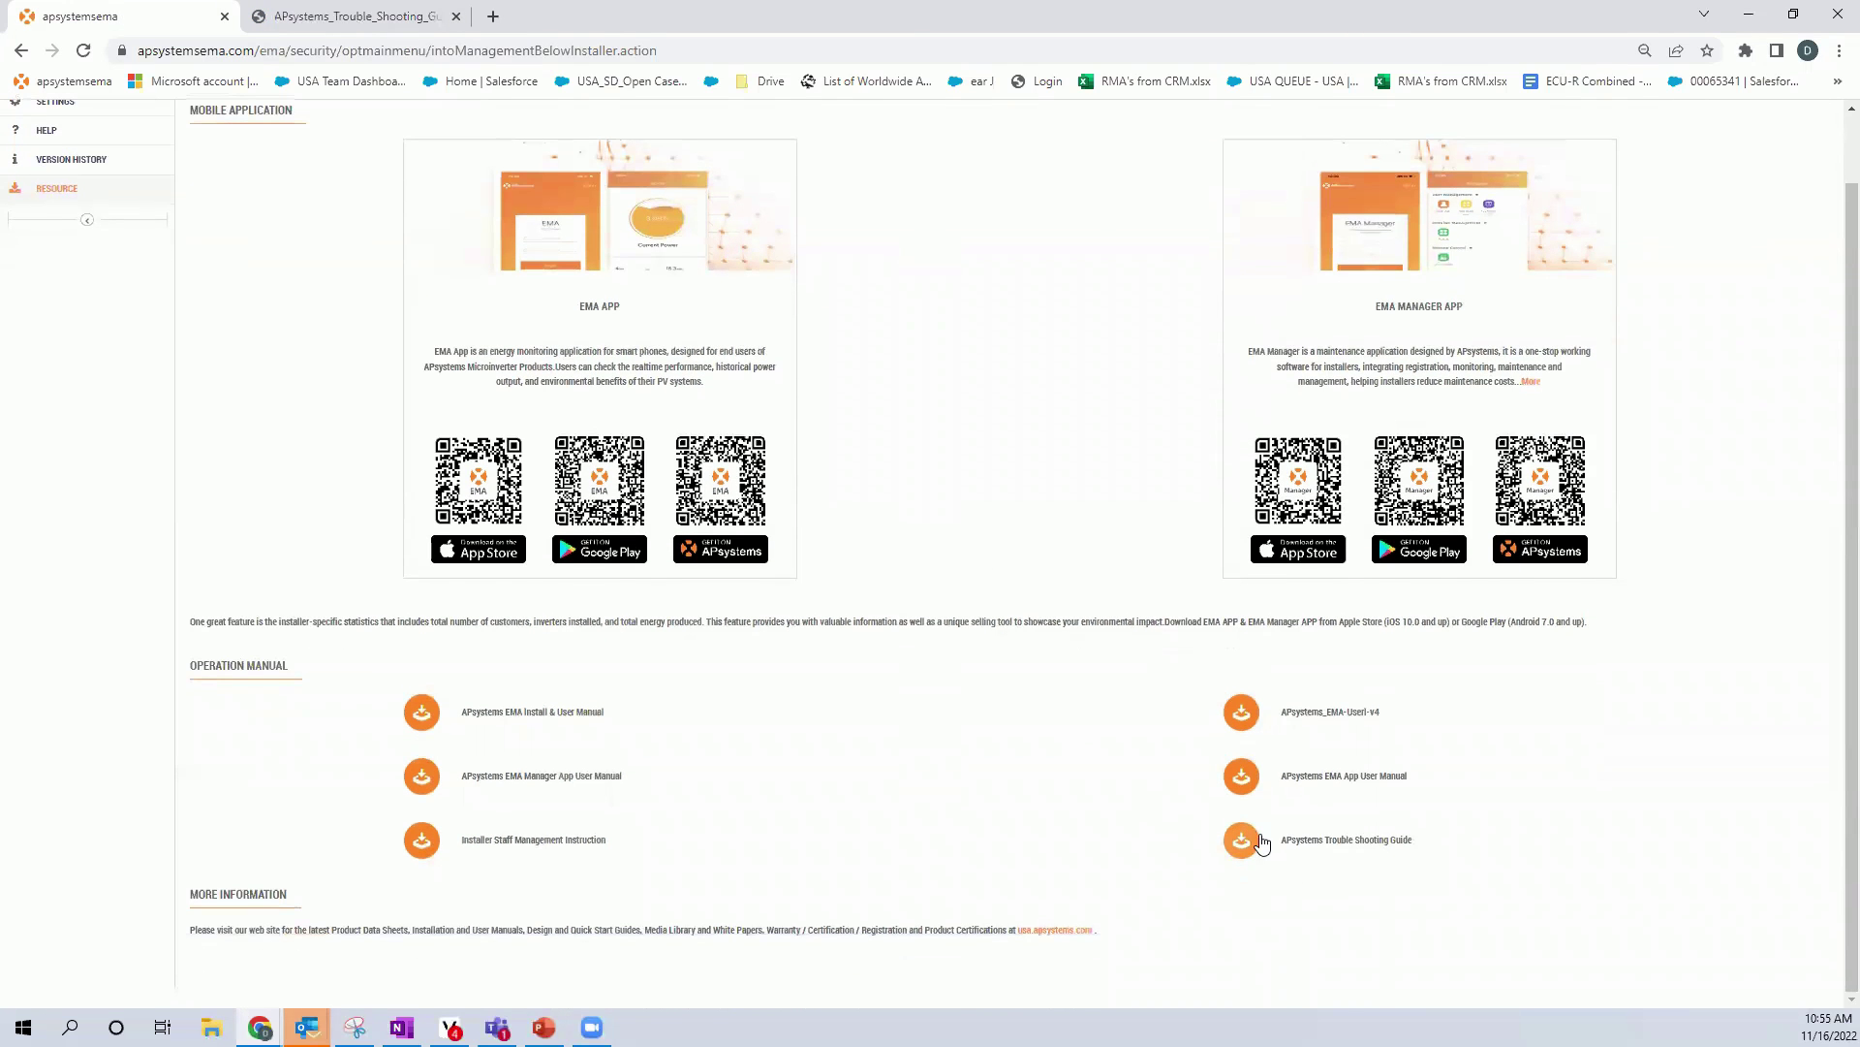
left_click(352, 16)
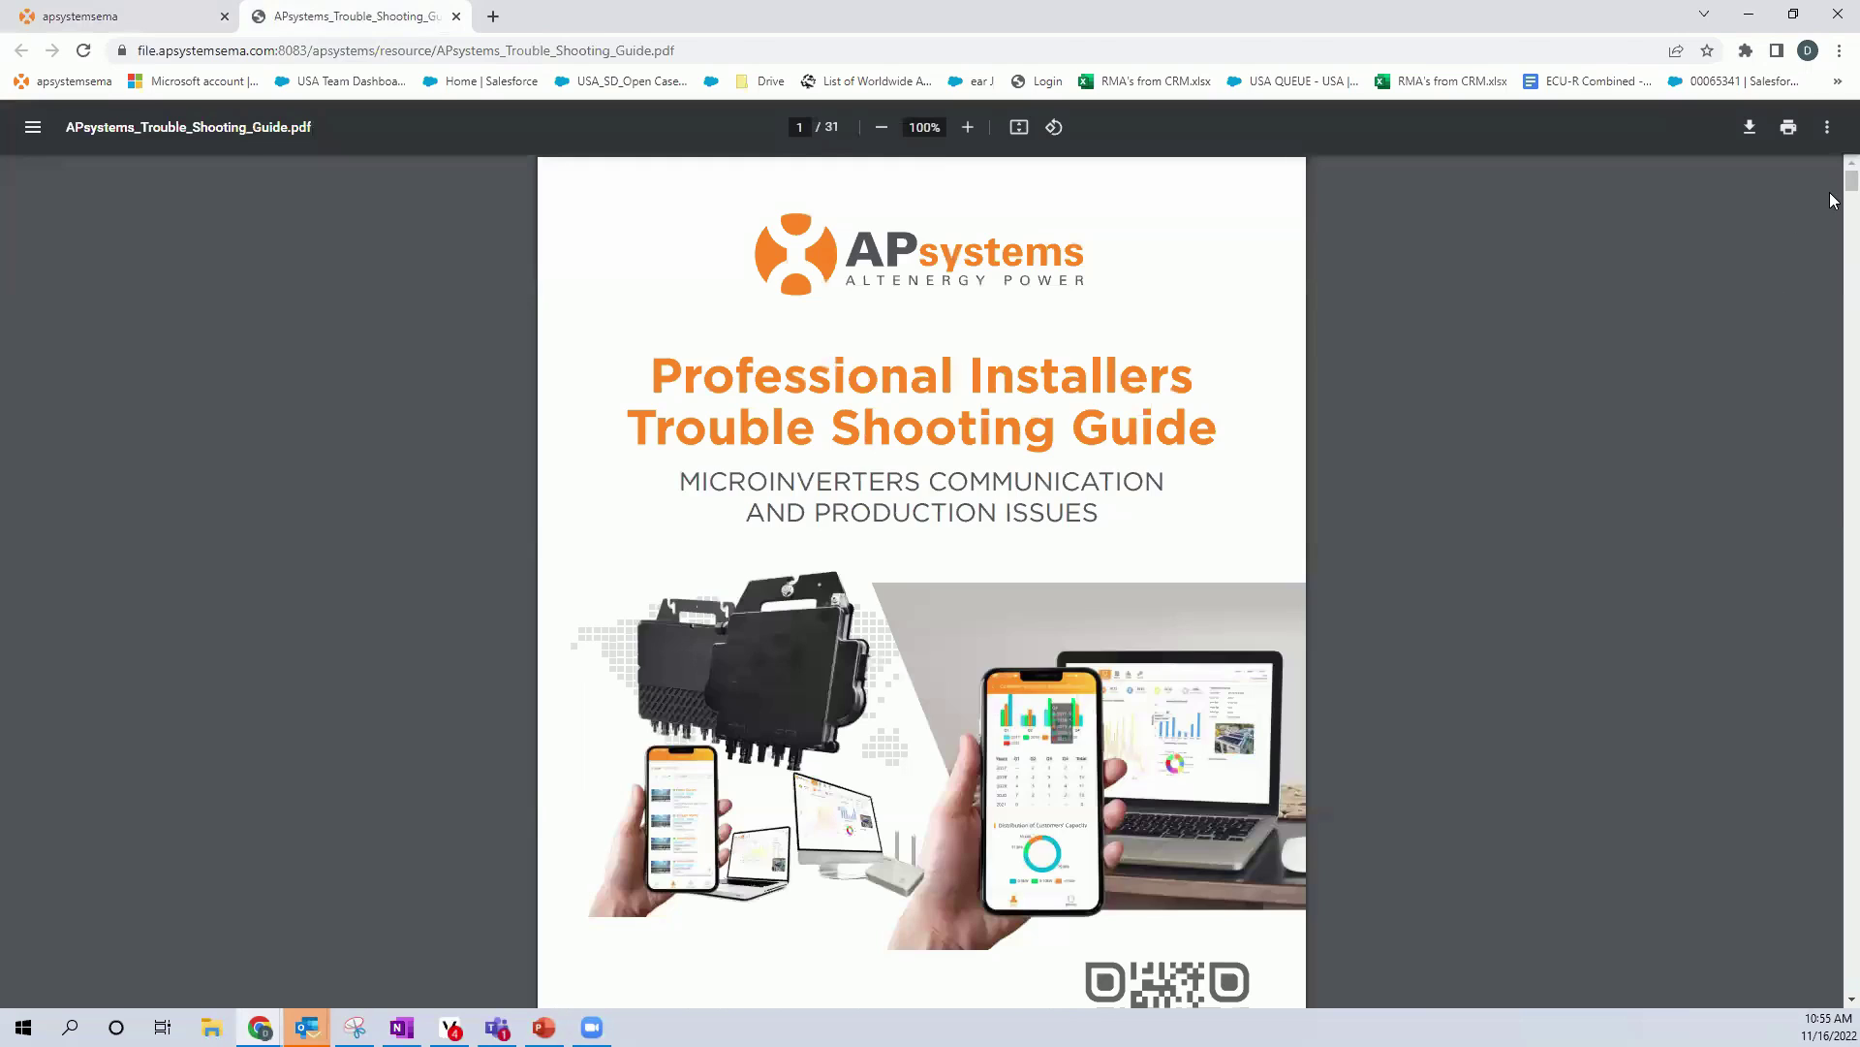
Read the guide's table of contents and its definitions of communication issue, production issue and ECU Heartbeat
scroll(1831, 208, "down", 5)
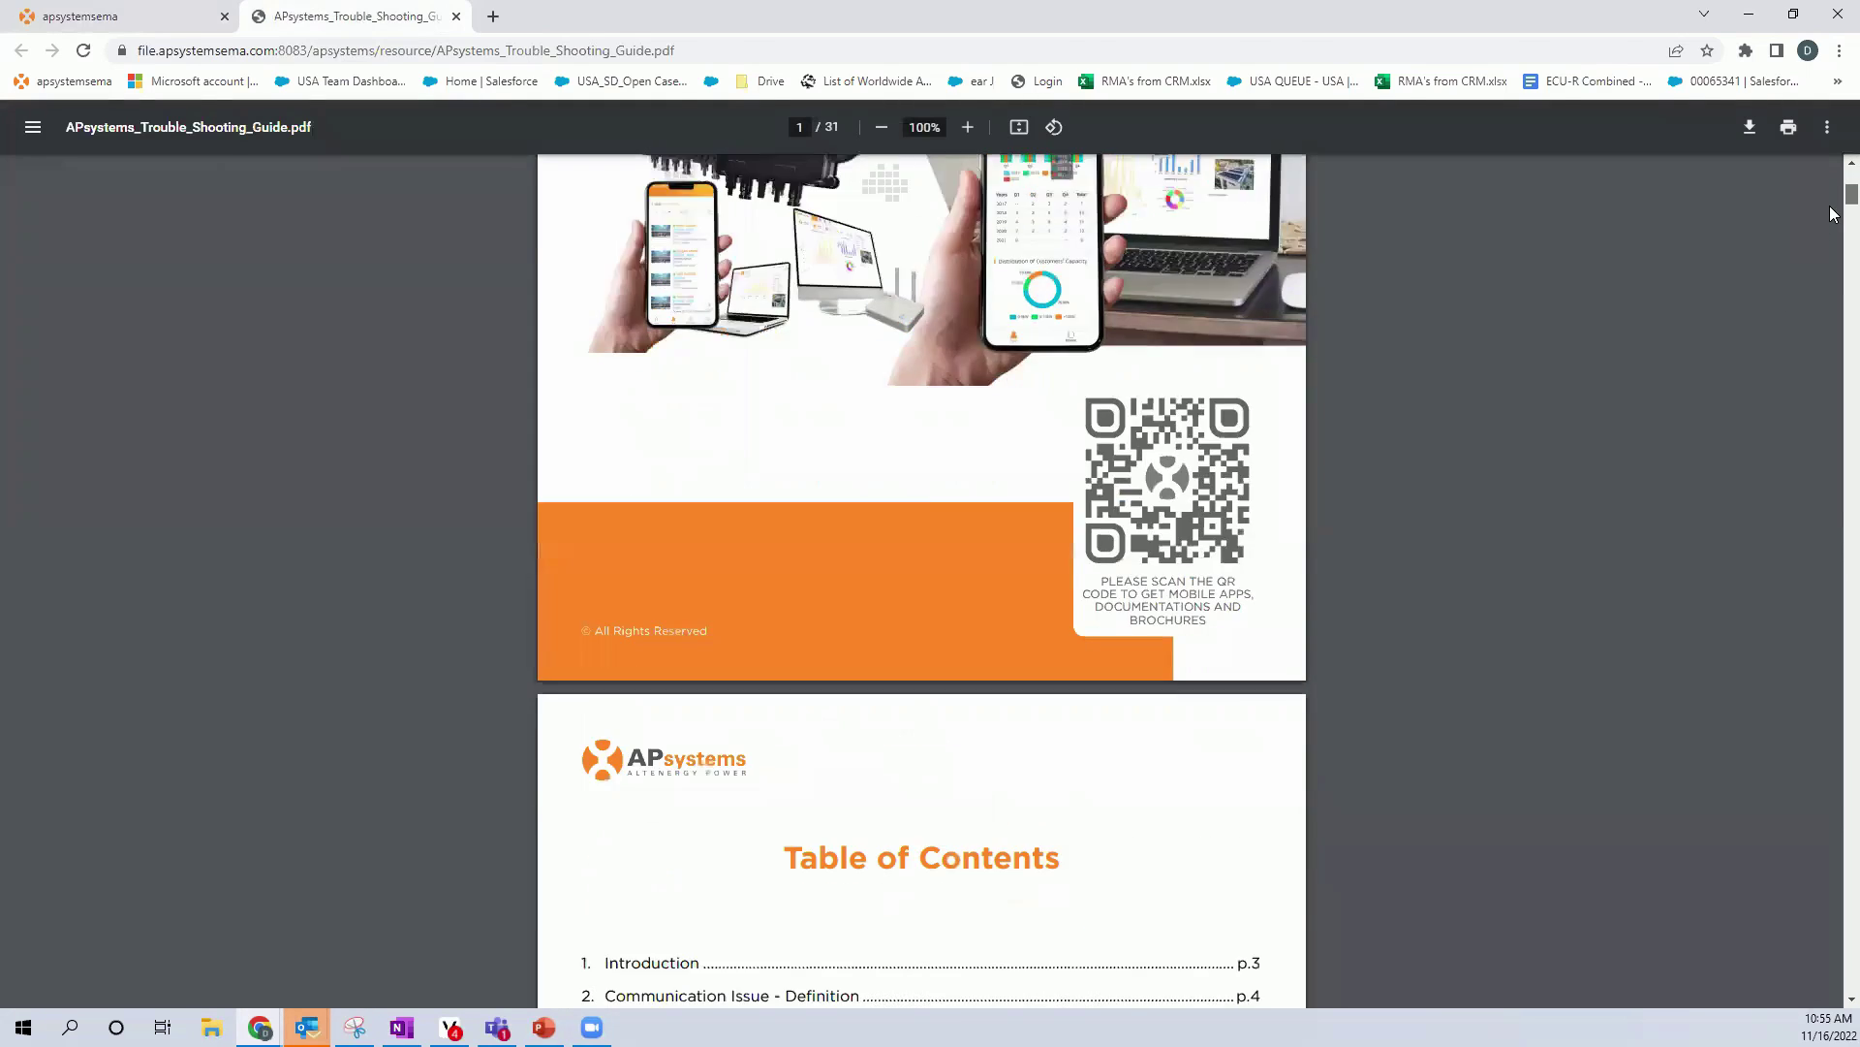
scroll(1831, 208, "down", 5)
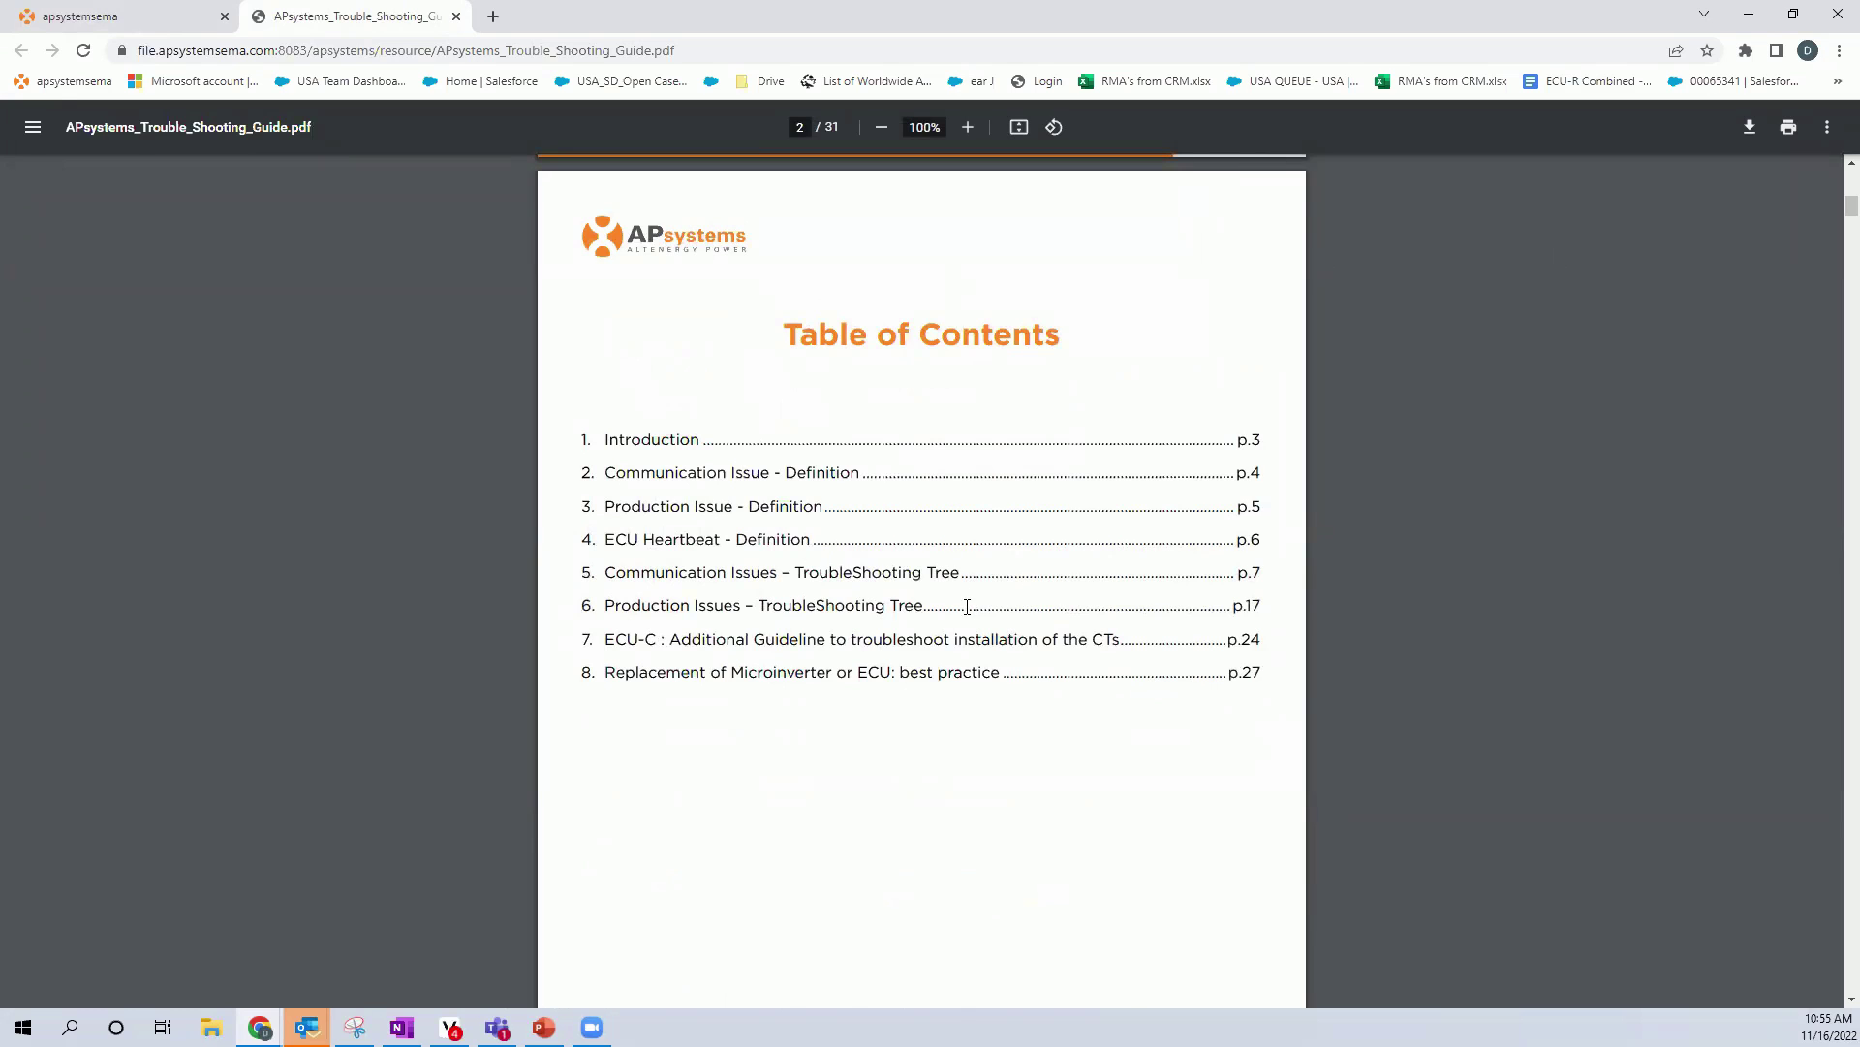
scroll(1007, 586, "down", 15)
scroll(994, 599, "down", 9)
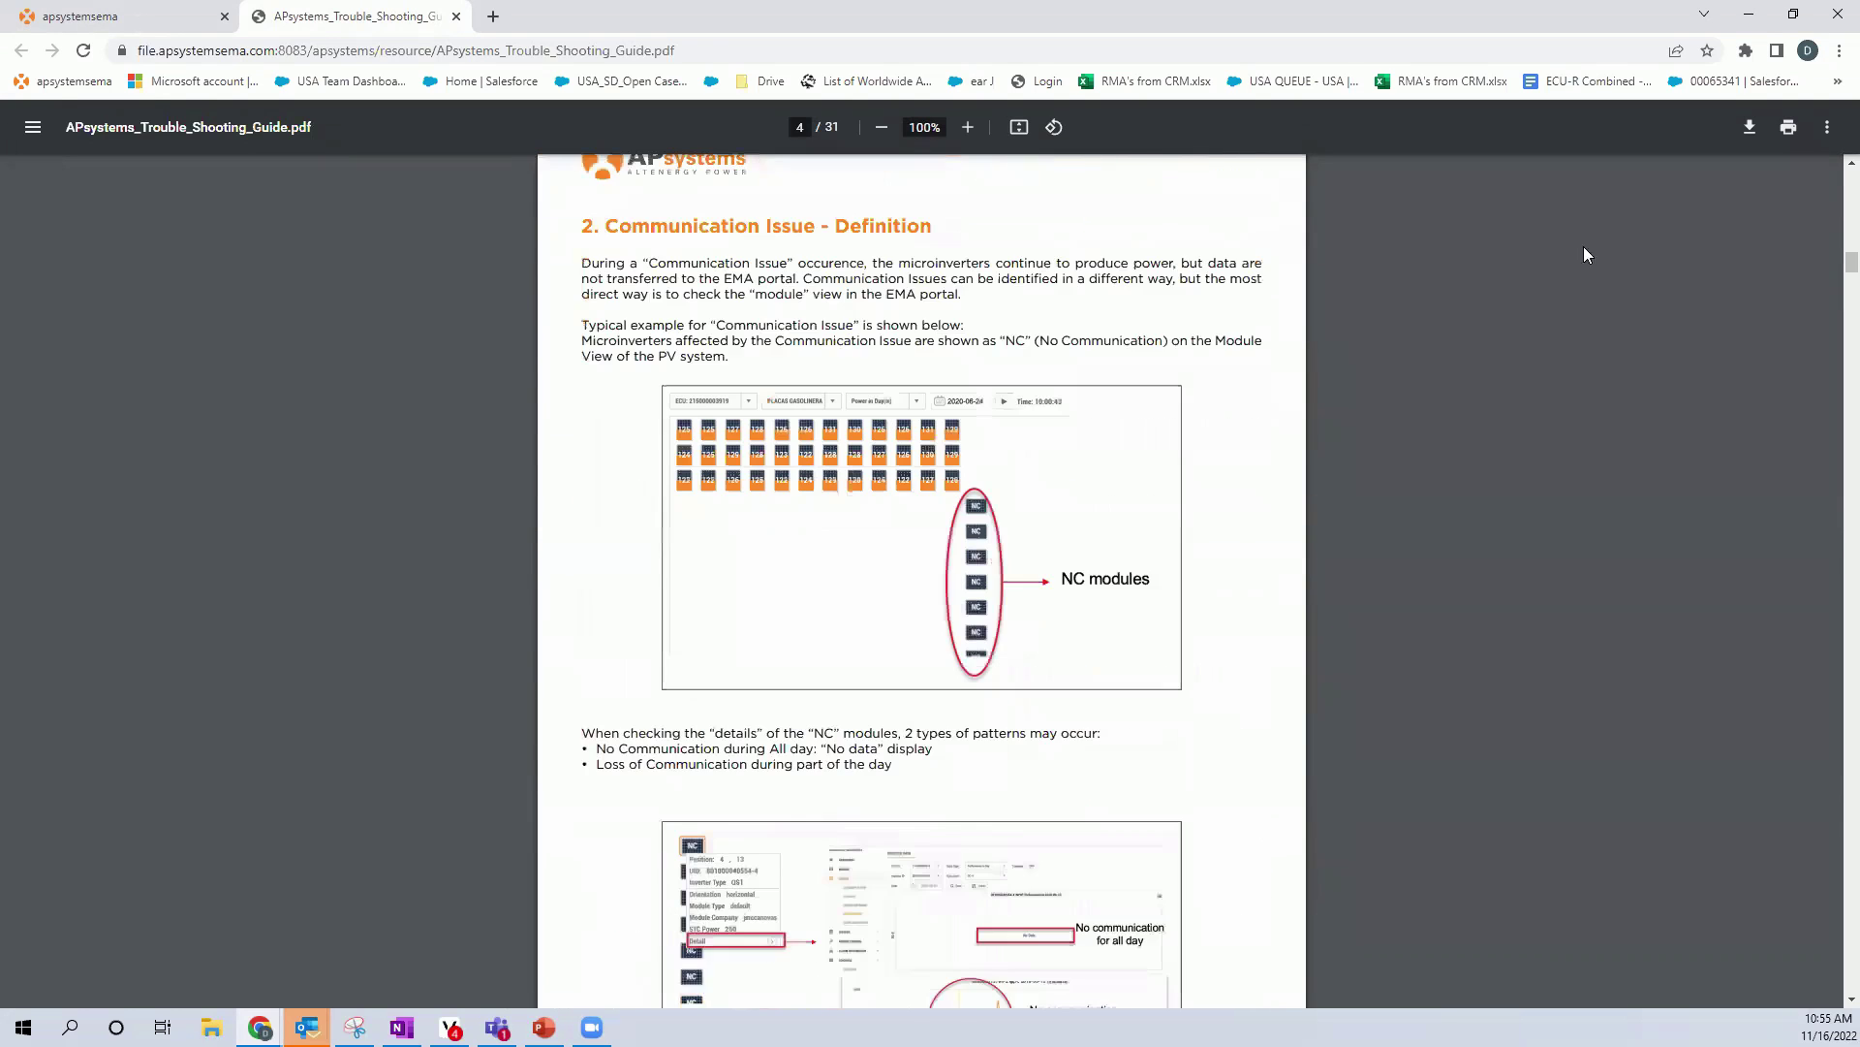
scroll(1577, 496, "down", 13)
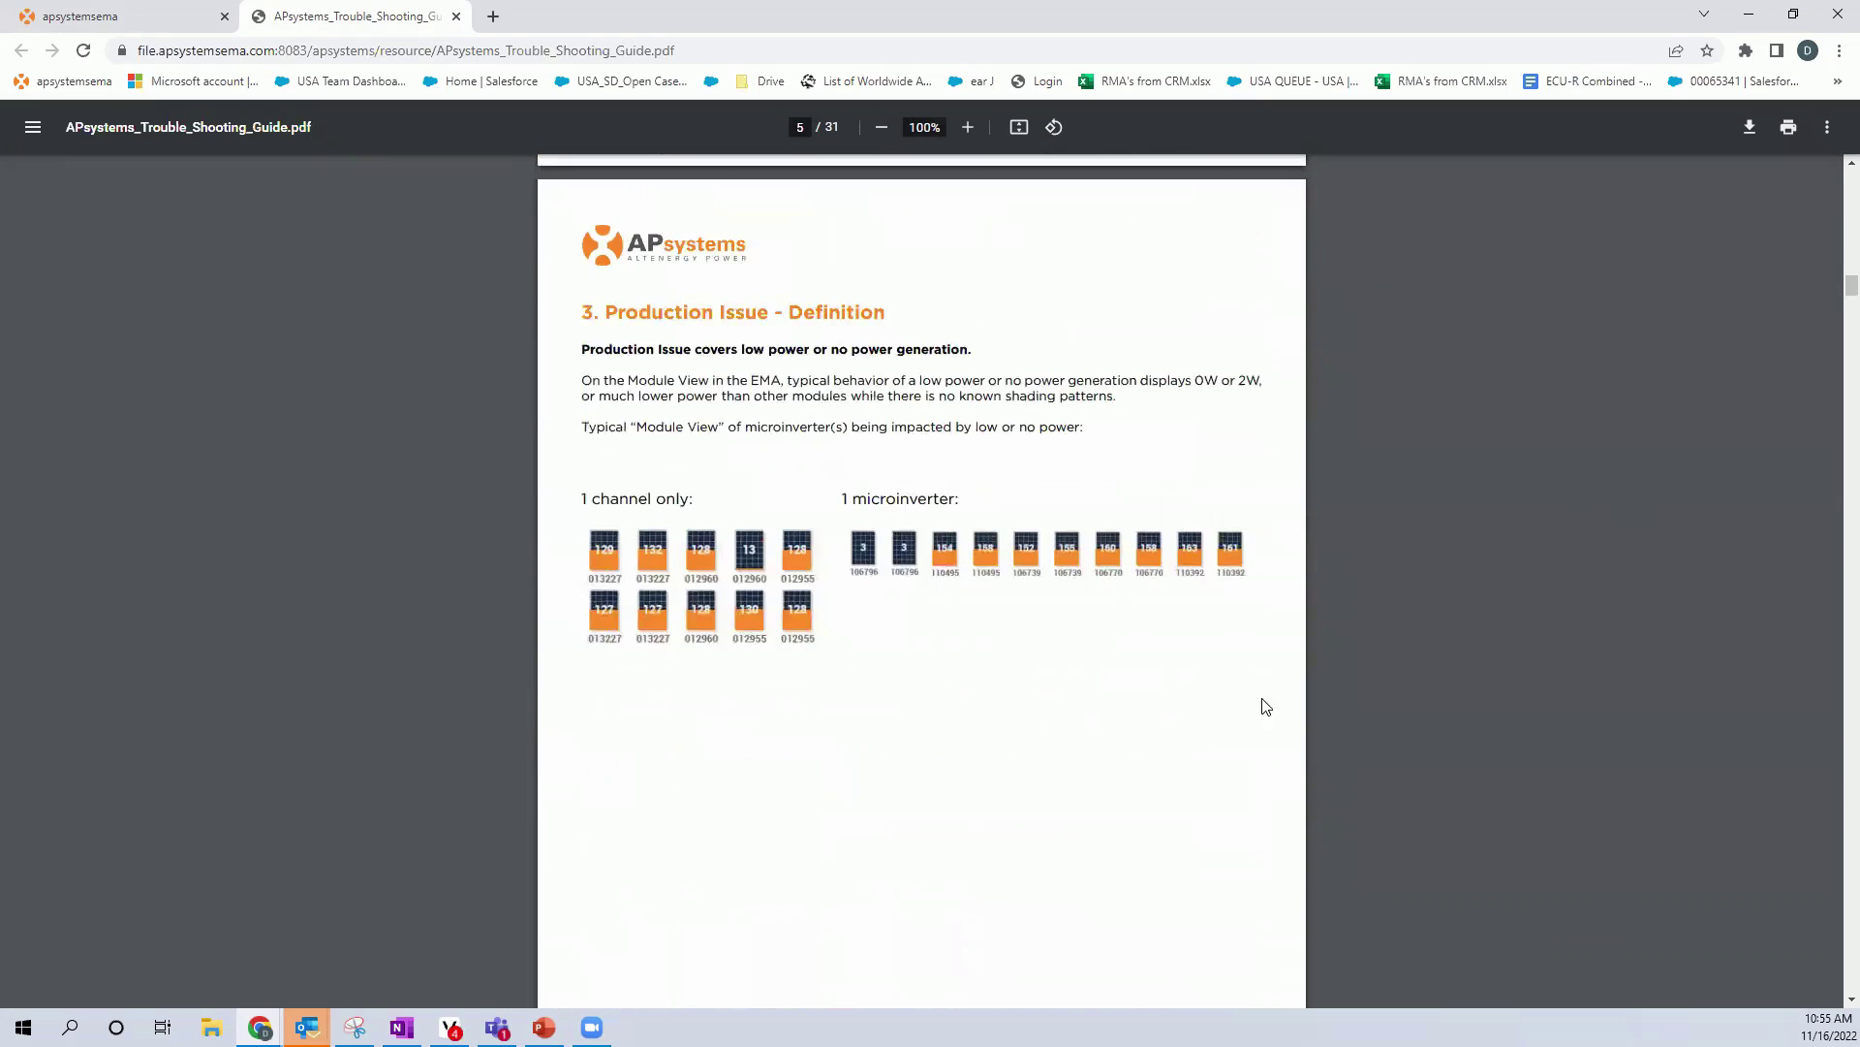
scroll(1358, 651, "down", 6)
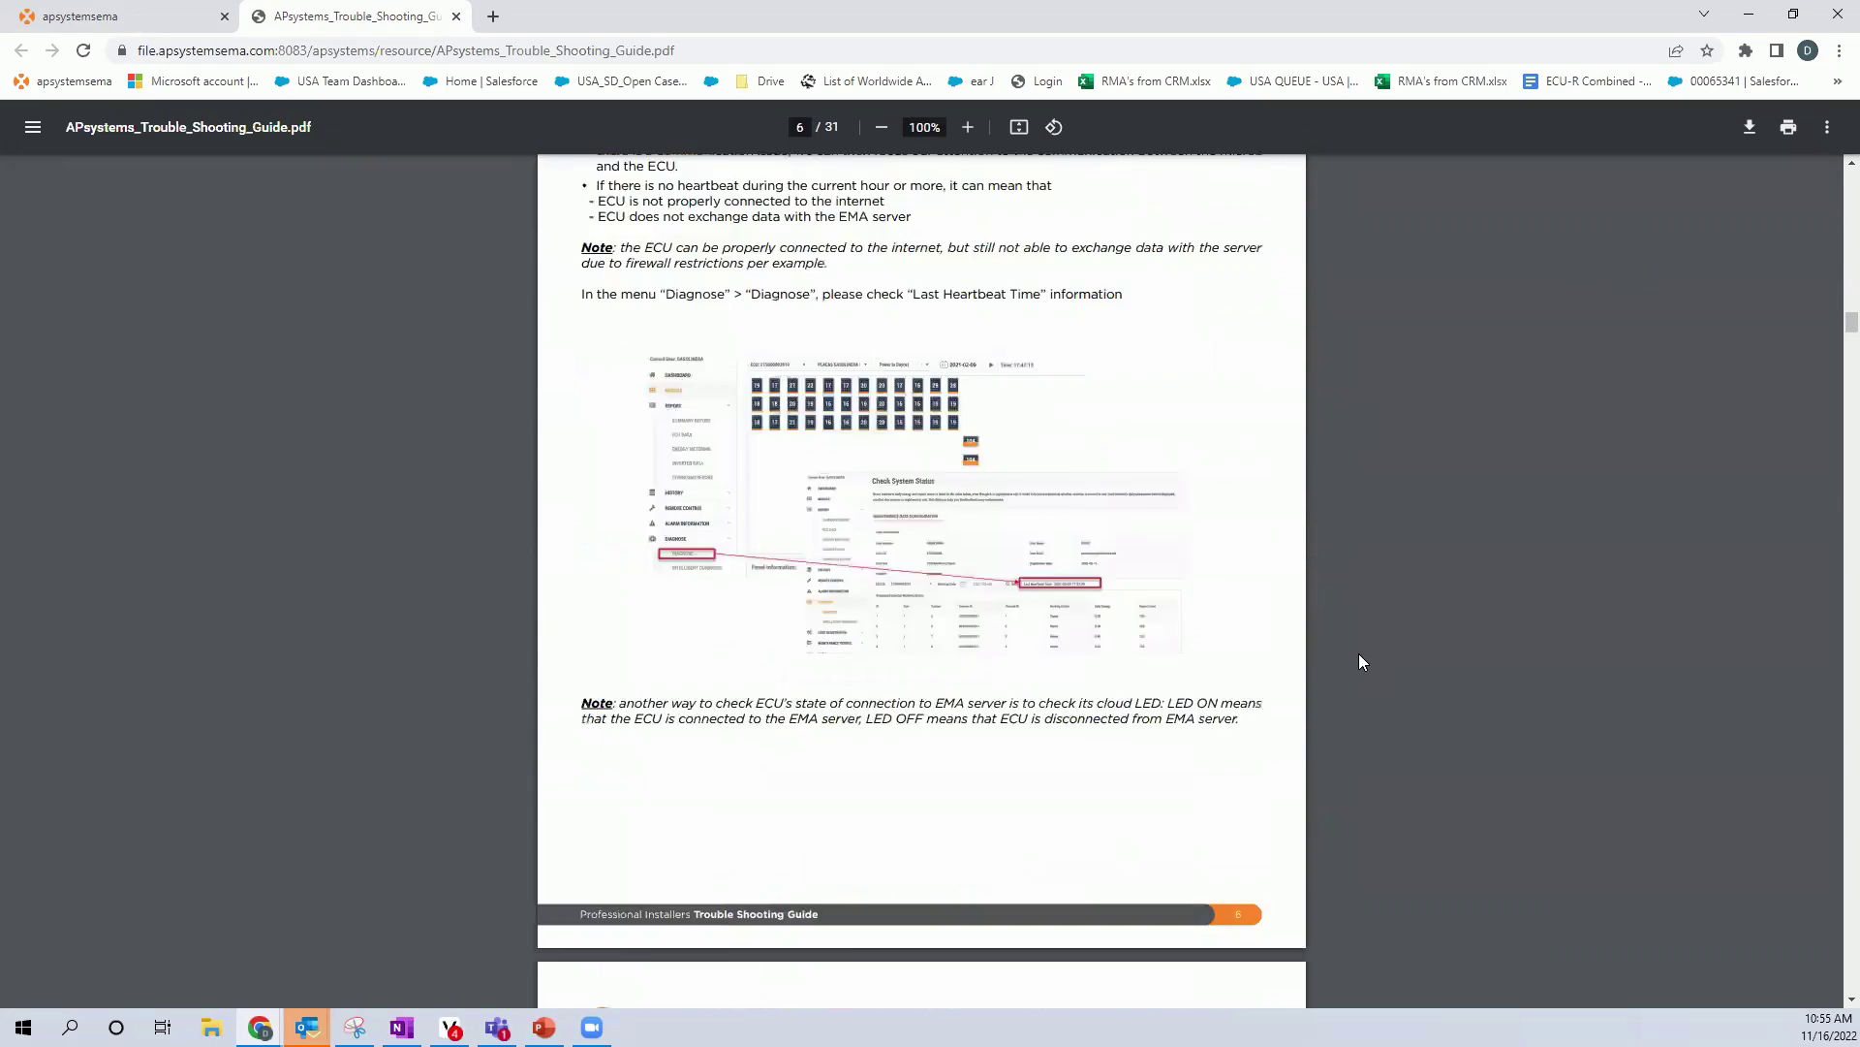
scroll(1362, 651, "up", 5)
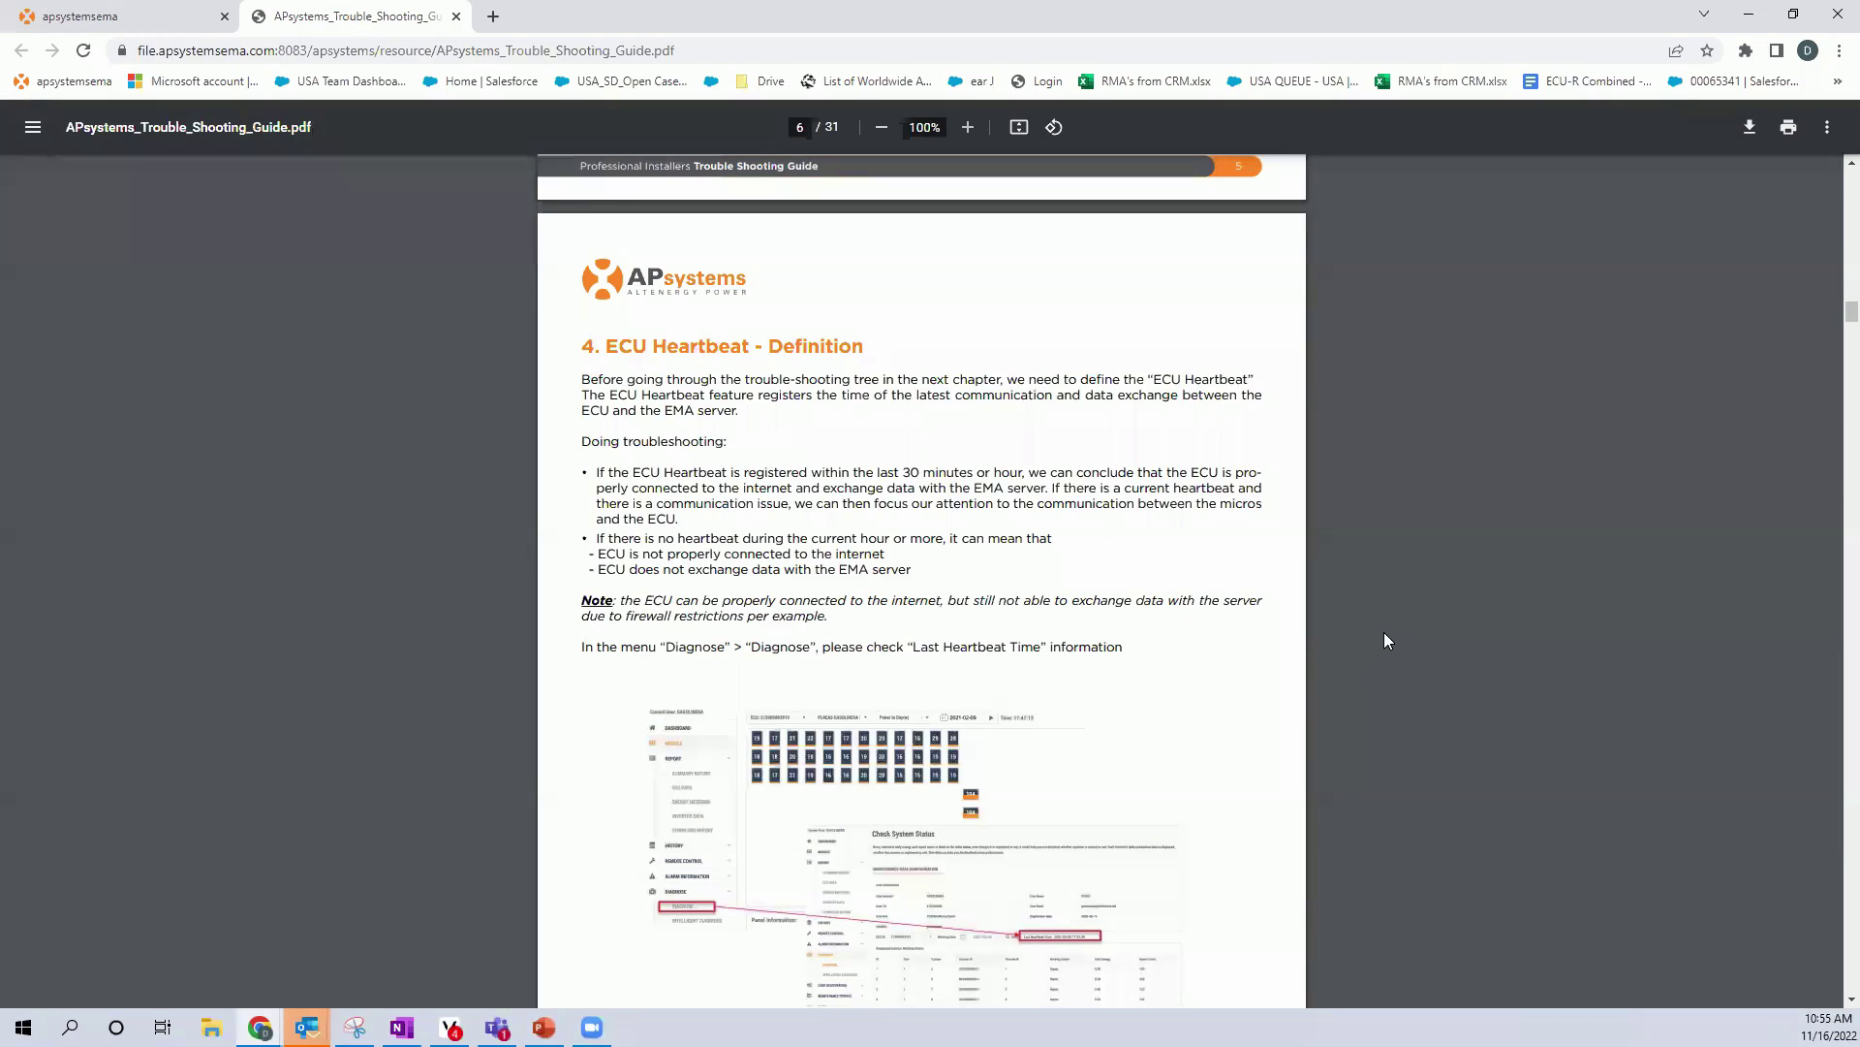
scroll(1421, 678, "down", 11)
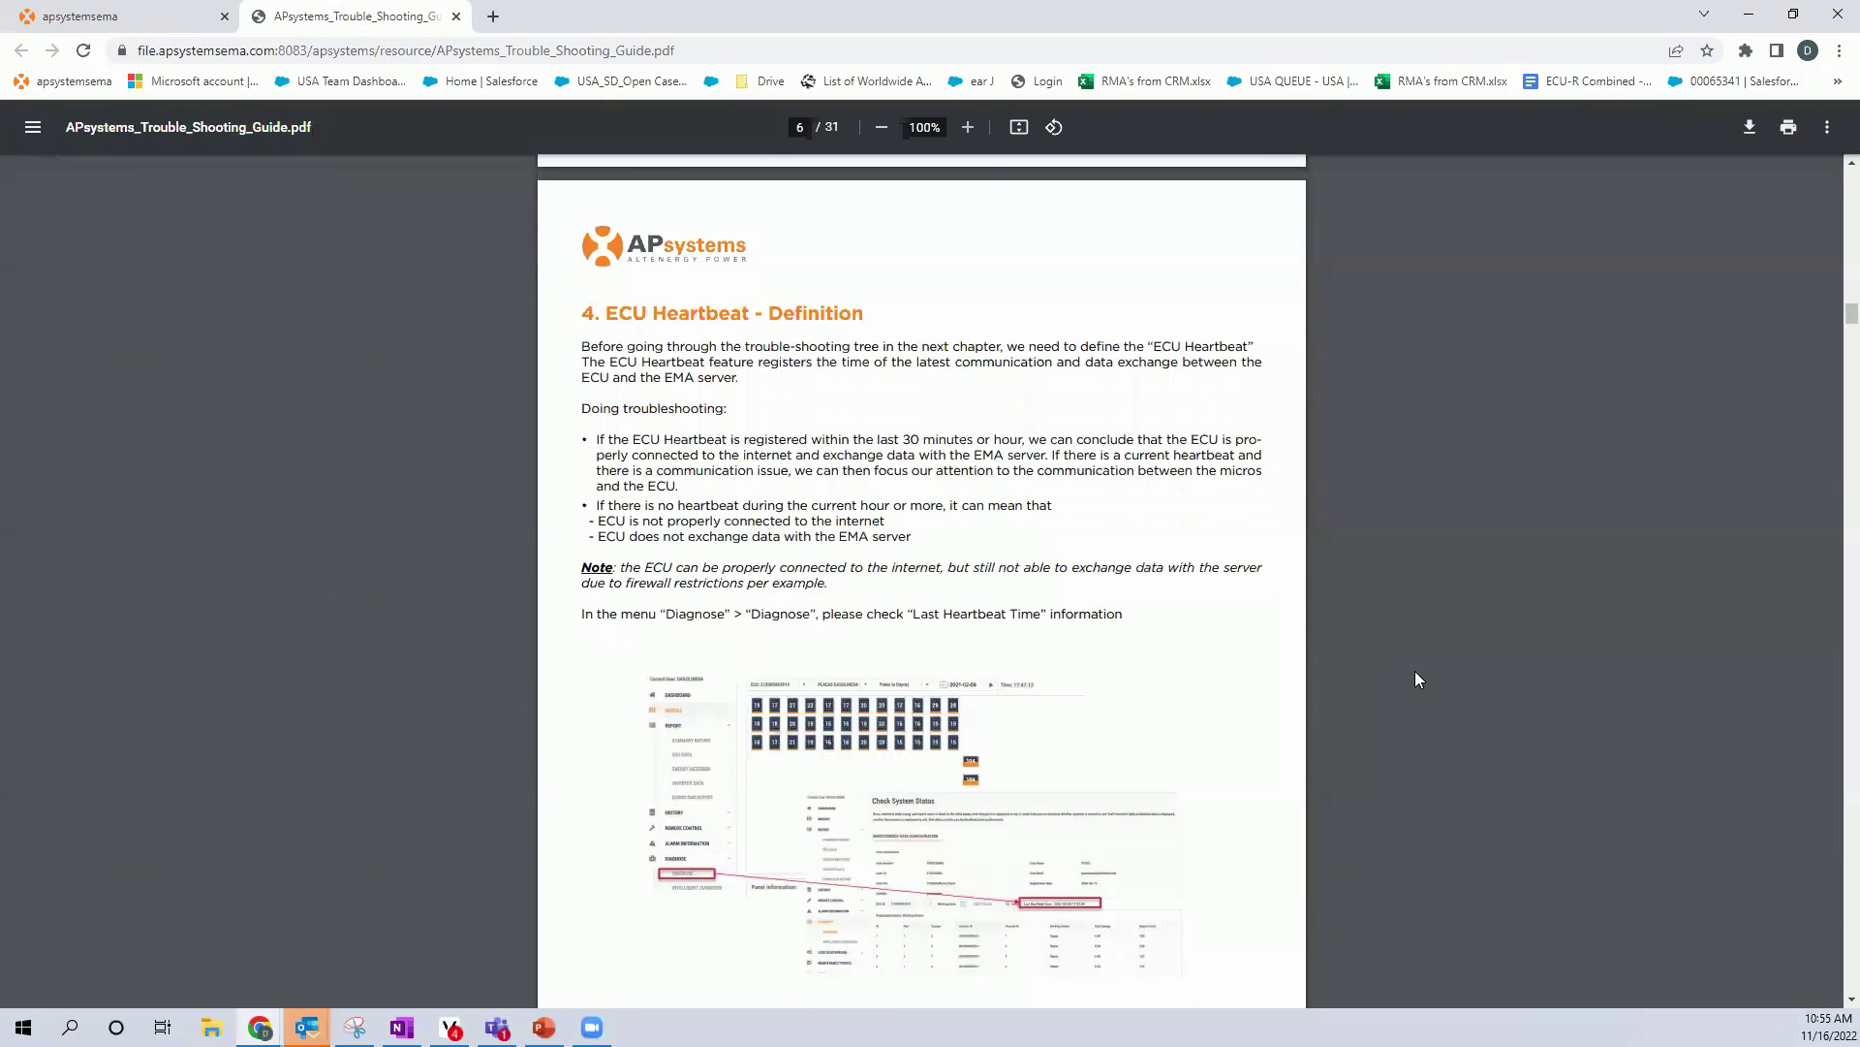
Examine the Communication Issues trouble shooting tree and the recommended check-points for cases C1 and C2
scroll(1401, 620, "down", 11)
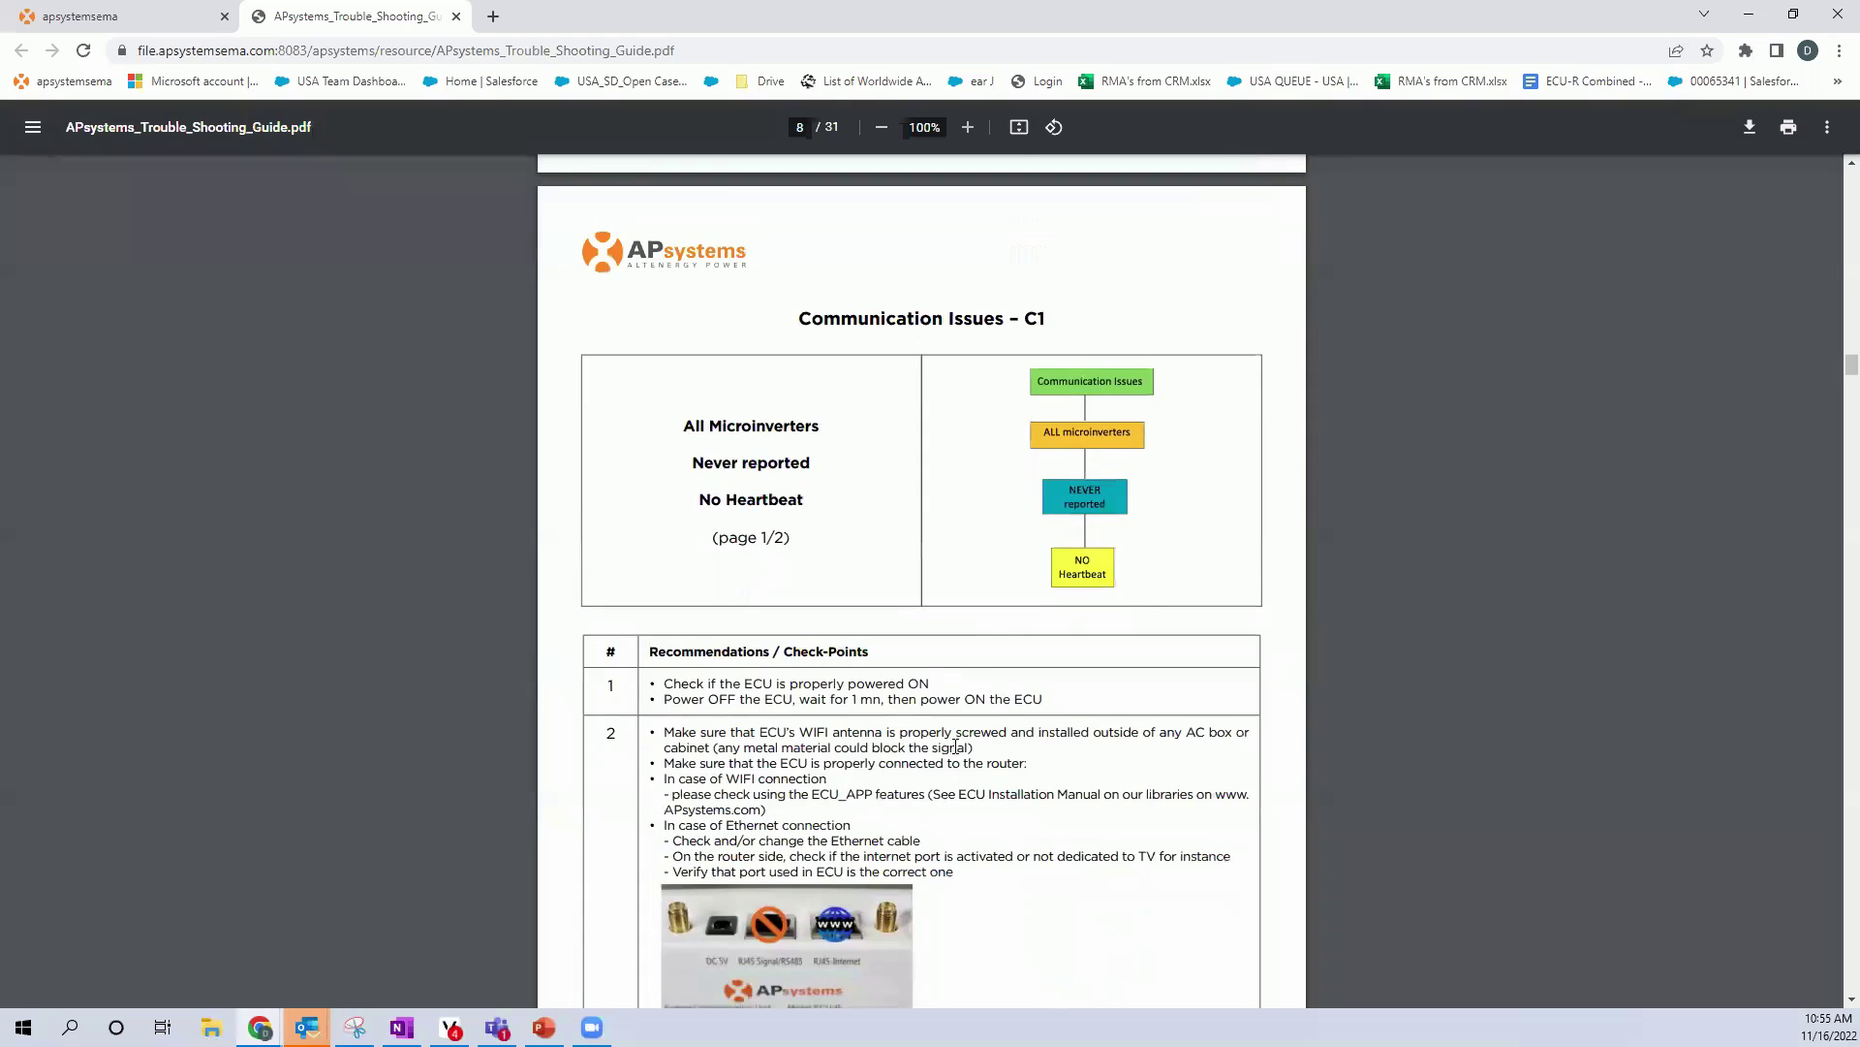
scroll(954, 695, "up", 11)
scroll(1059, 682, "up", 1)
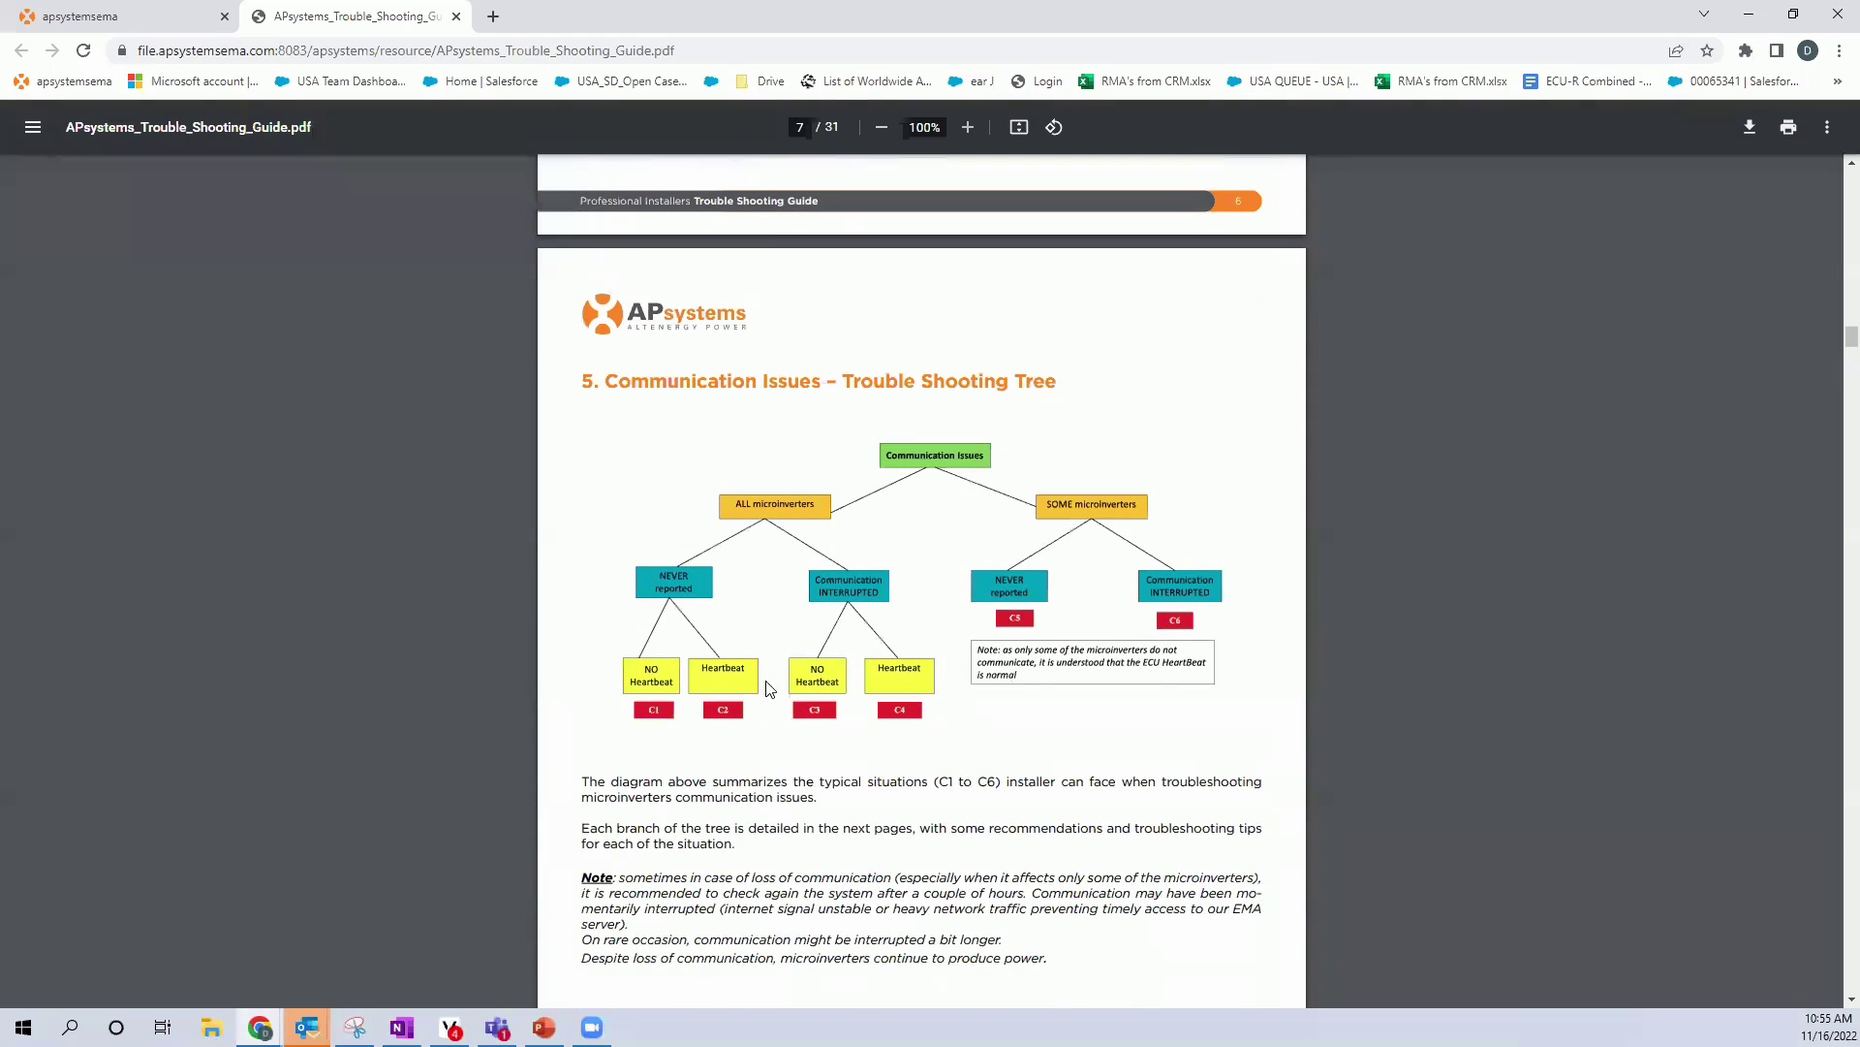
scroll(969, 717, "down", 20)
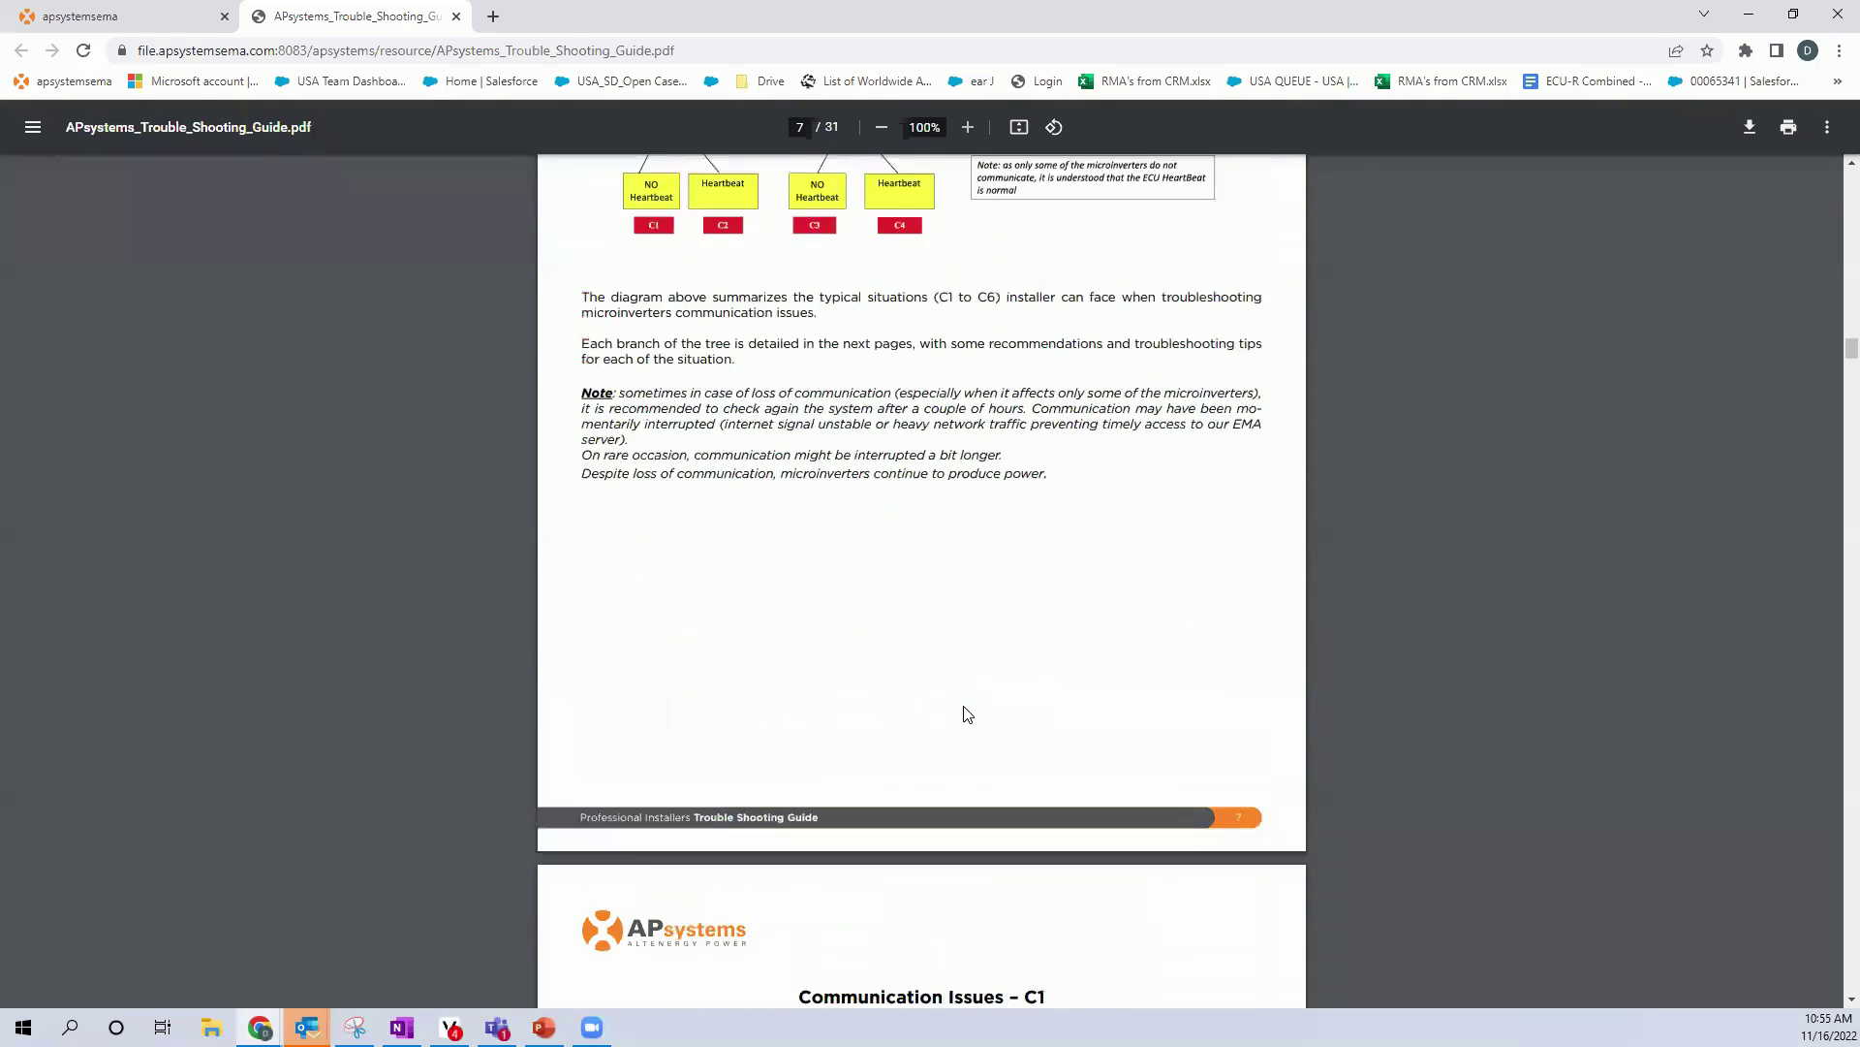
scroll(955, 686, "down", 19)
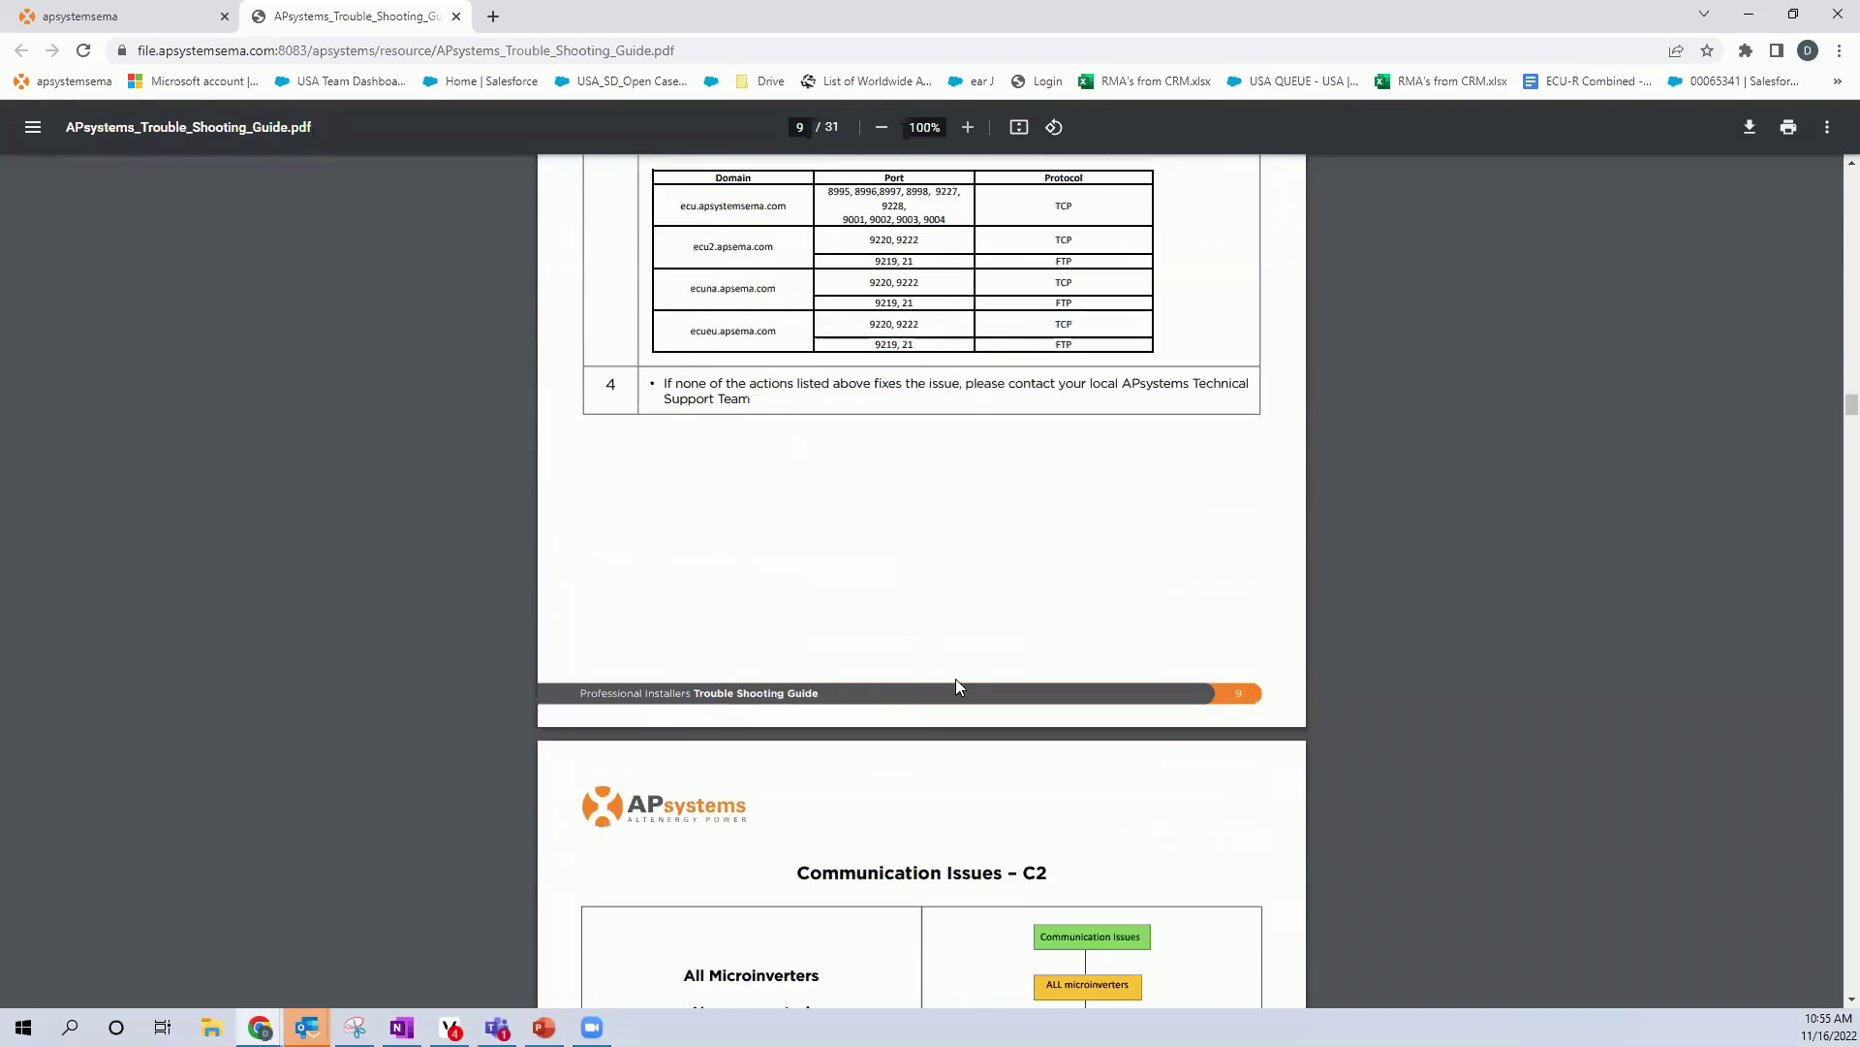
scroll(947, 683, "down", 6)
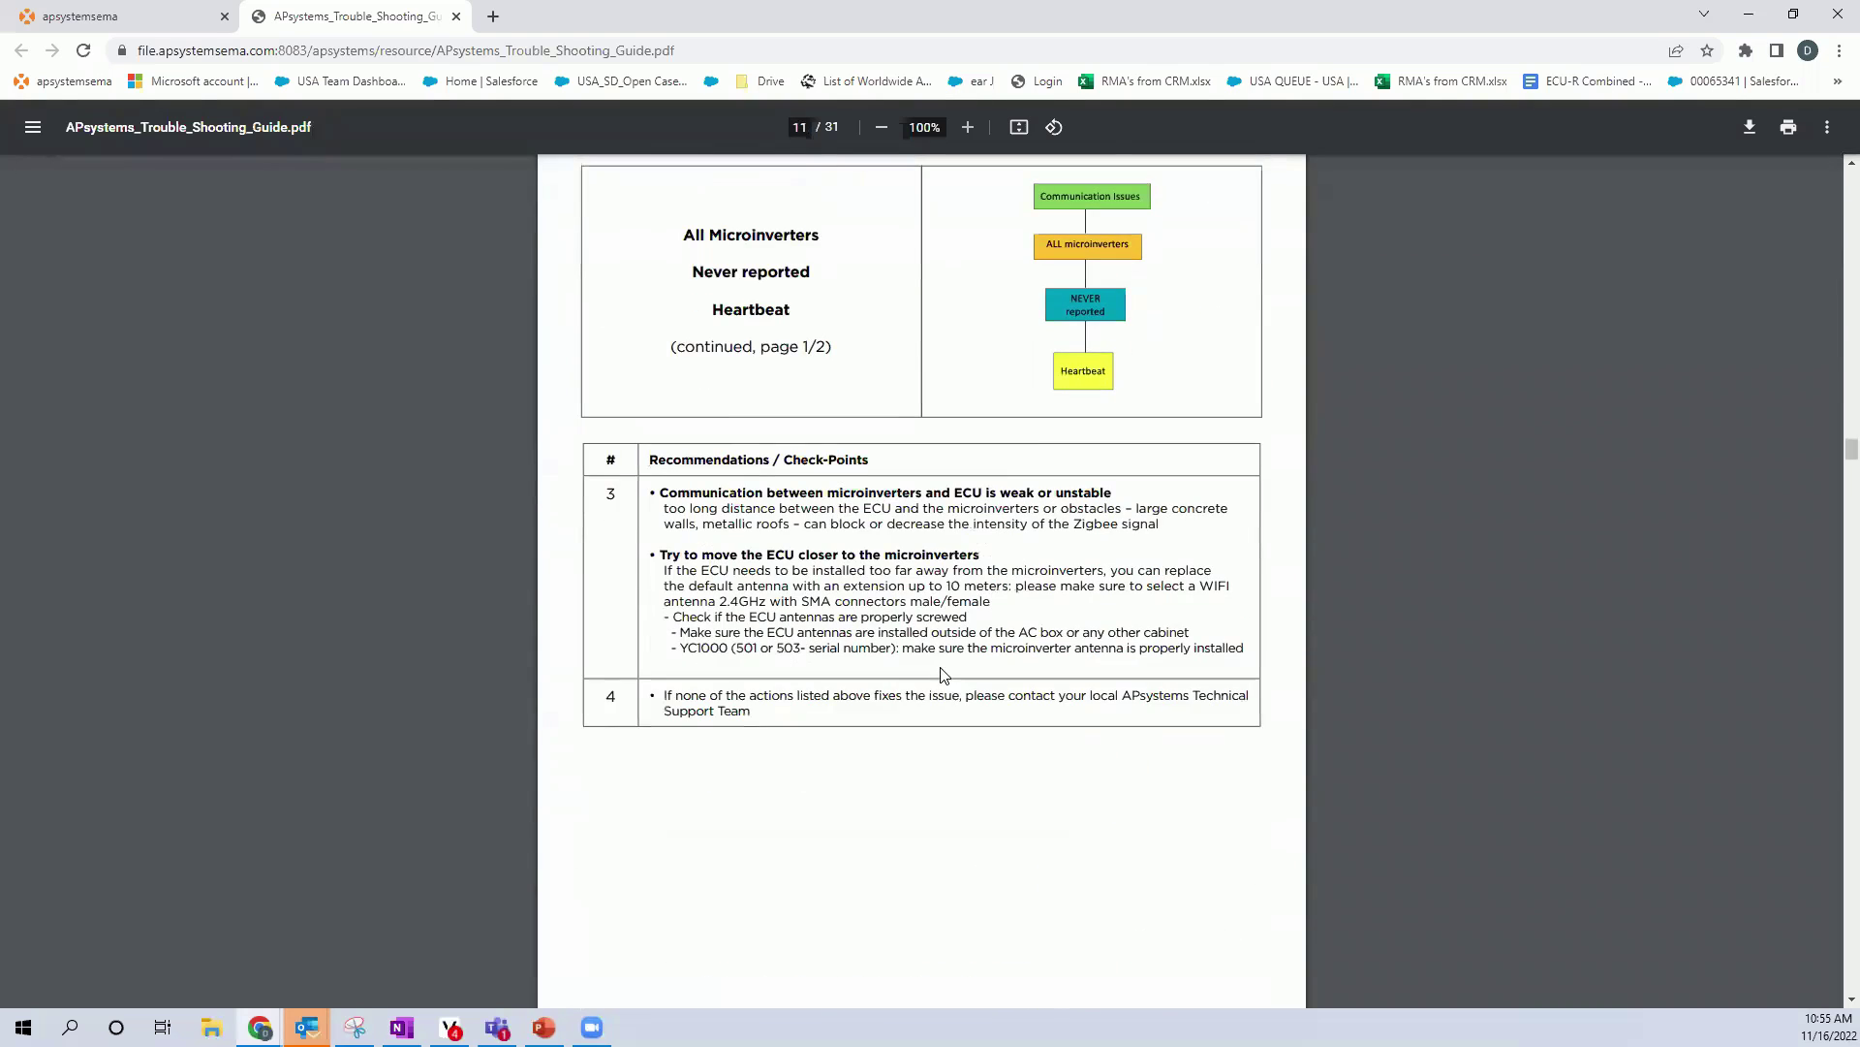
scroll(947, 675, "up", 6)
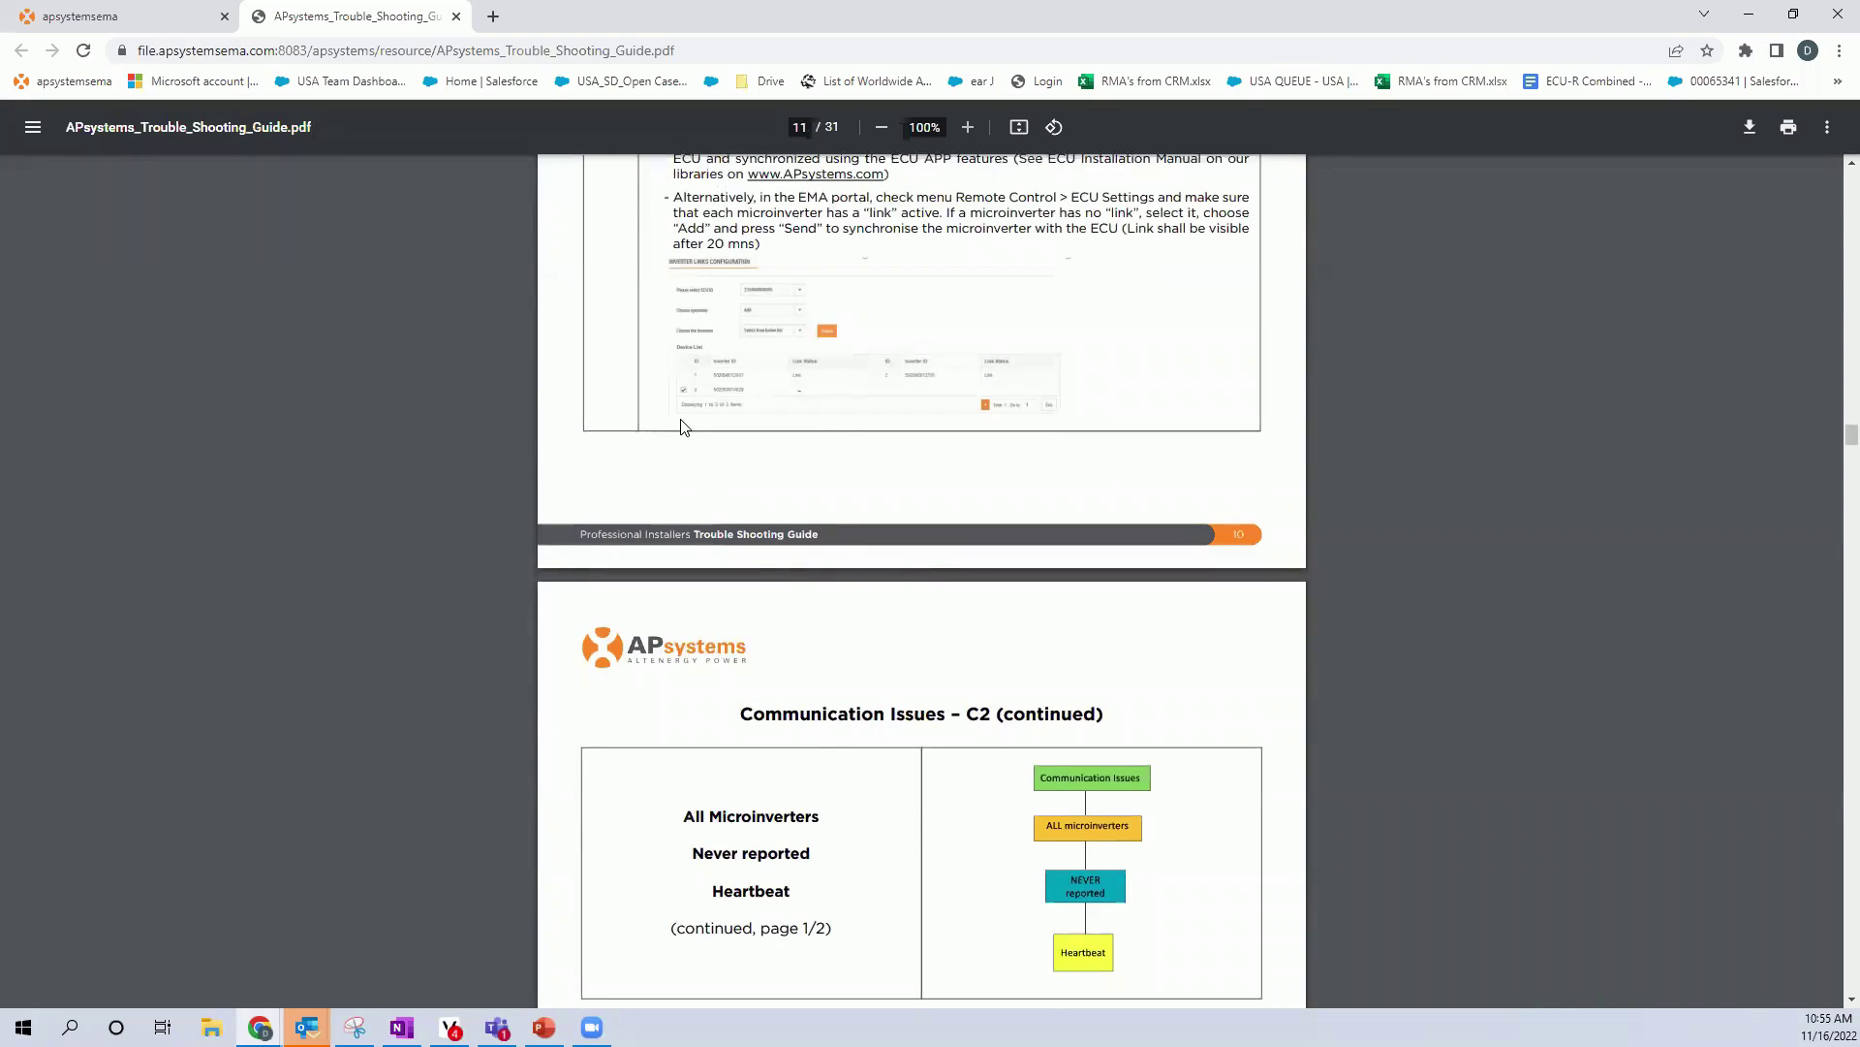
scroll(681, 427, "up", 5)
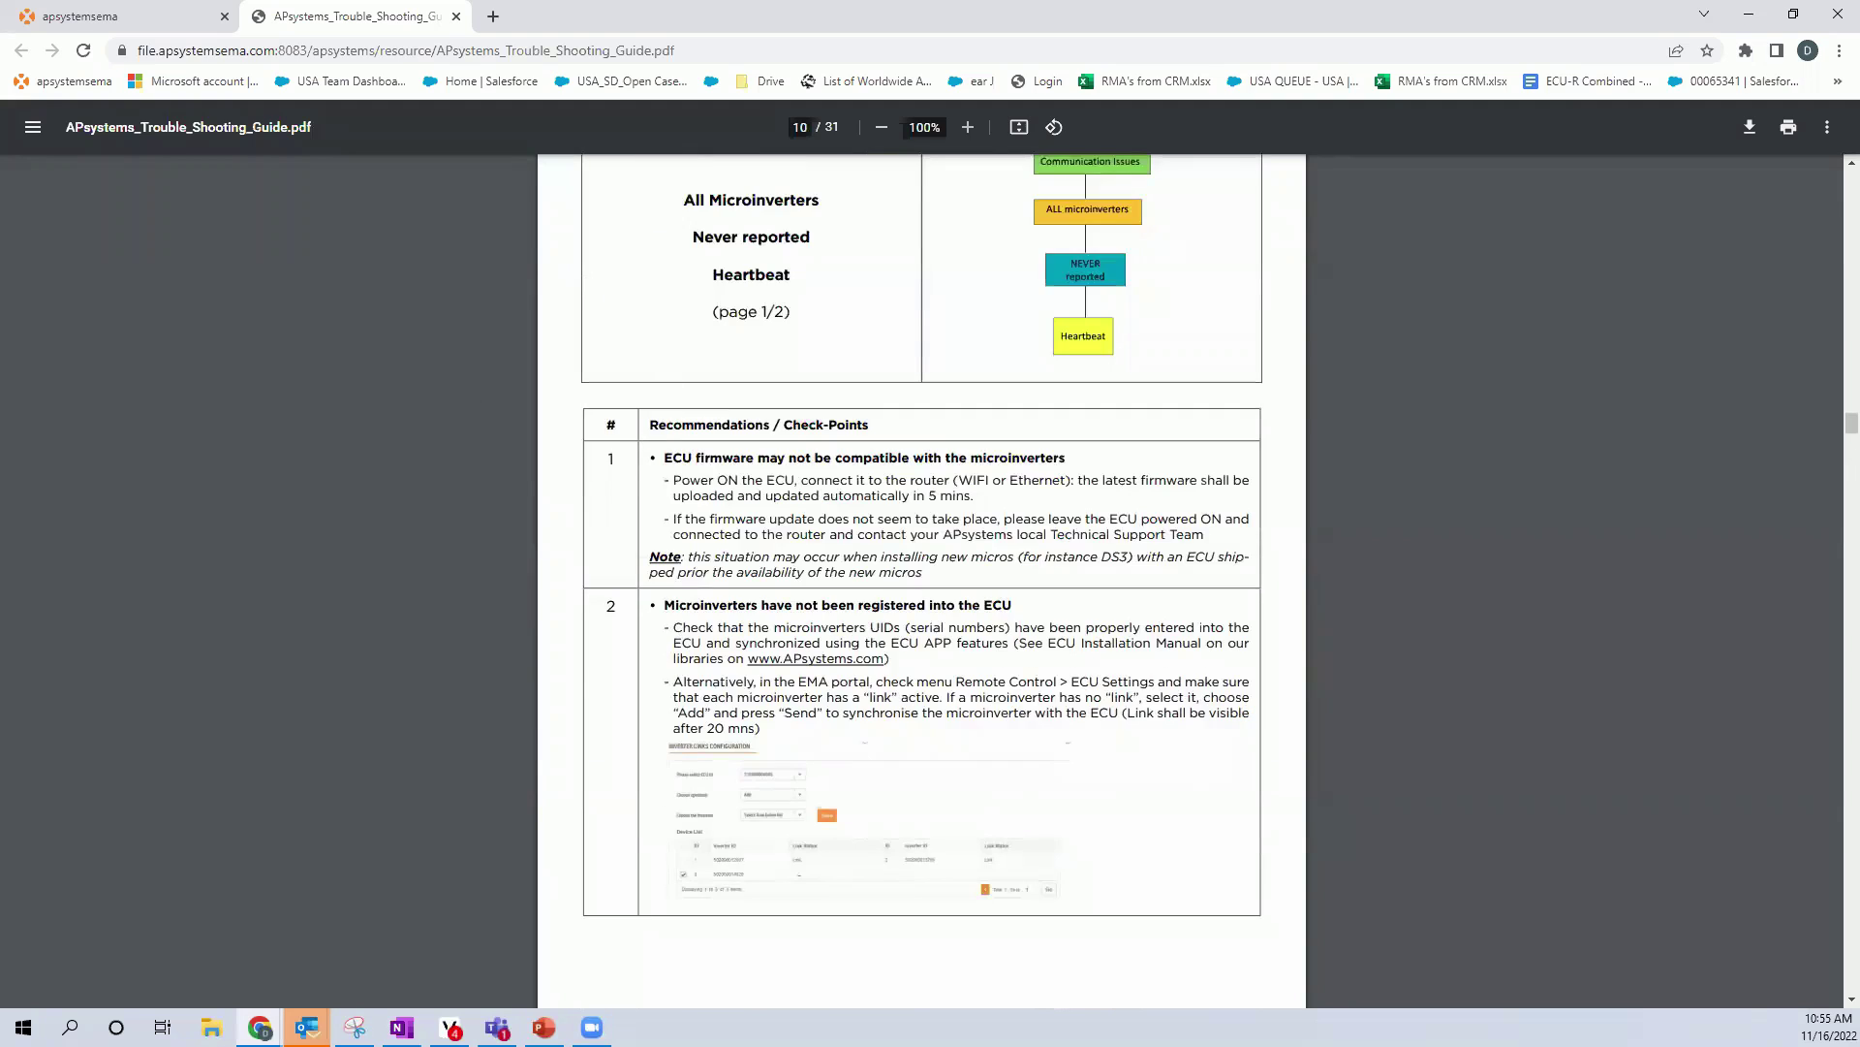